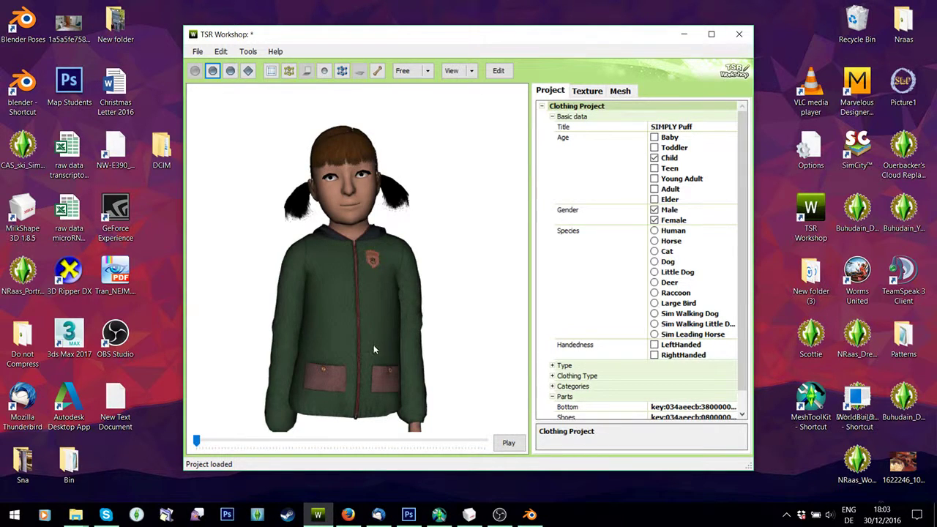
- Examine the jacket on the child model and show its mesh groups at high level of detail
{"action": "mouse_move", "coordinate": [373, 350]}
{"action": "left_mouse_down"}
{"action": "mouse_move", "coordinate": [335, 338]}
{"action": "mouse_move", "coordinate": [389, 359]}
{"action": "left_mouse_up"}
{"action": "scroll", "coordinate": [388, 360], "scroll_direction": "up", "scroll_amount": 3}
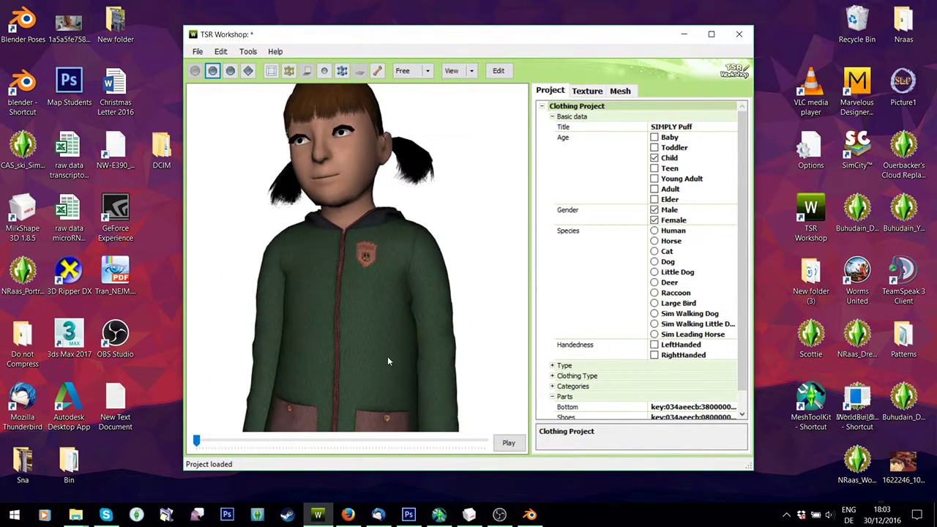
{"action": "left_click_drag", "start_coordinate": [384, 427], "coordinate": [325, 407]}
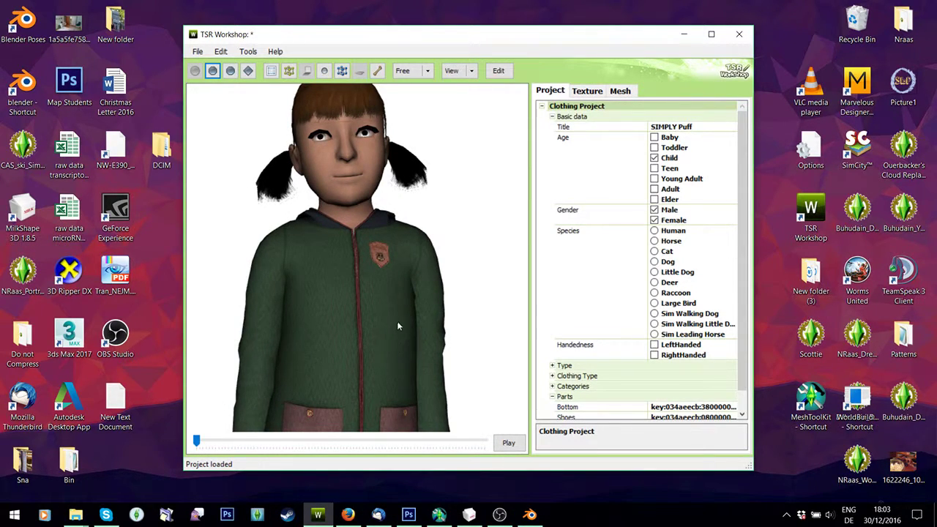
{"action": "left_click_drag", "start_coordinate": [396, 321], "coordinate": [365, 328]}
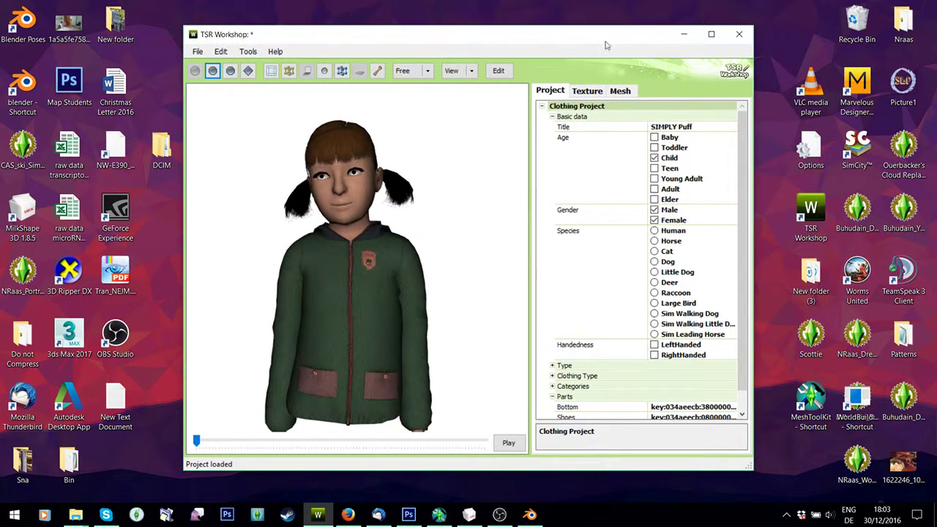
{"action": "left_click", "coordinate": [628, 92]}
{"action": "left_click", "coordinate": [627, 126]}
{"action": "left_click", "coordinate": [627, 138]}
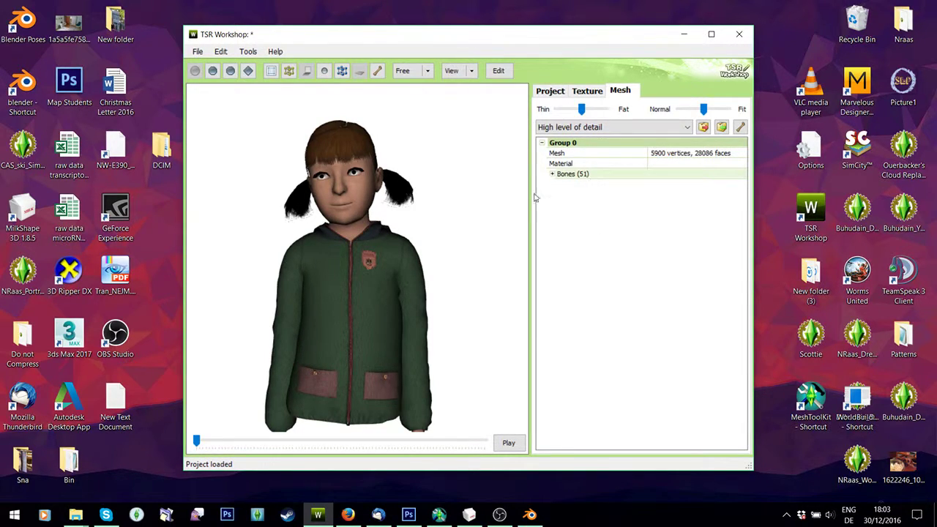
{"action": "left_click_drag", "start_coordinate": [313, 338], "coordinate": [369, 298]}
{"action": "scroll", "coordinate": [373, 293], "scroll_direction": "down", "scroll_amount": 3}
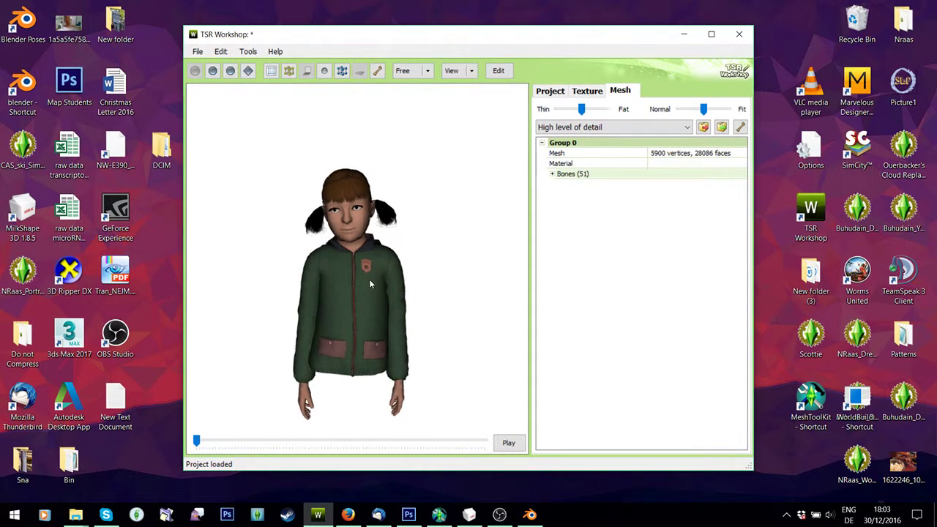
{"action": "scroll", "coordinate": [370, 279], "scroll_direction": "up", "scroll_amount": 5}
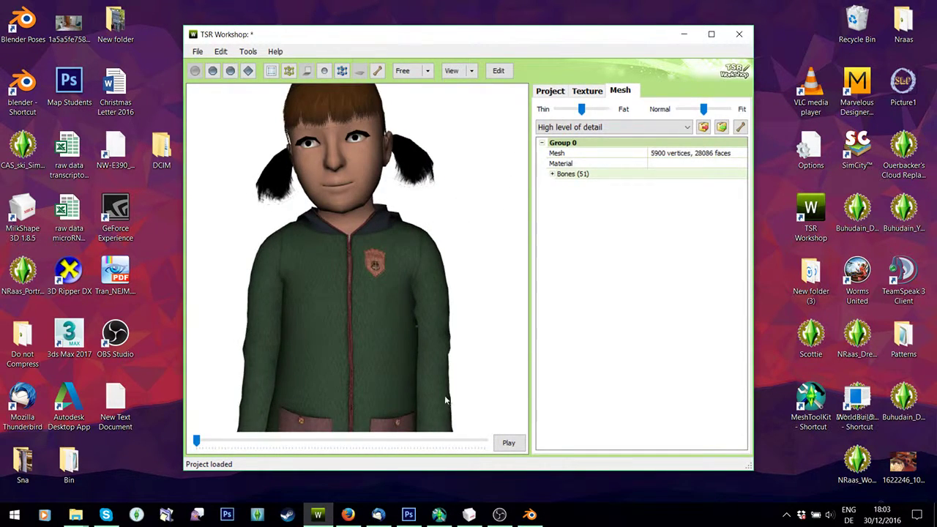
- Switch to MilkShape 3D and draw the jacket's vertices with bone colors to examine the body and sleeve assignments
{"action": "left_click", "coordinate": [469, 515]}
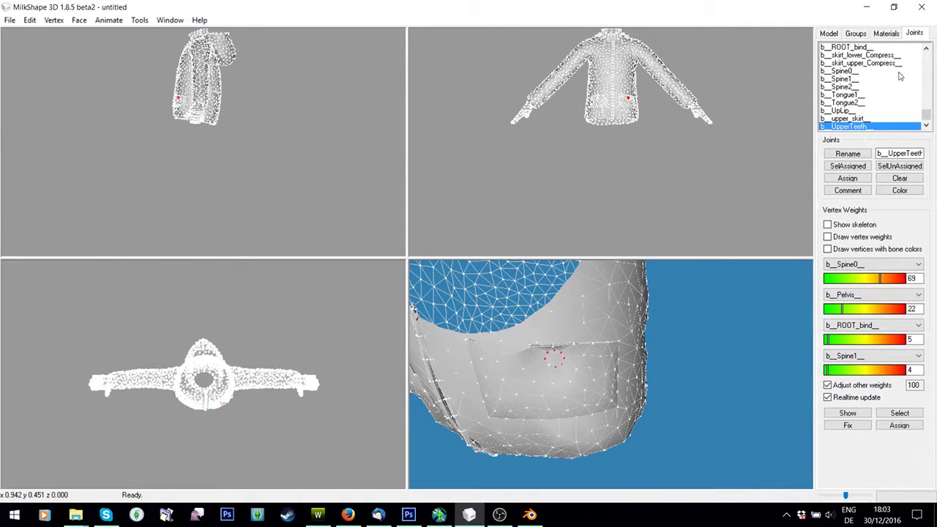
{"action": "left_click", "coordinate": [835, 249]}
{"action": "left_click_drag", "start_coordinate": [516, 378], "coordinate": [532, 391]}
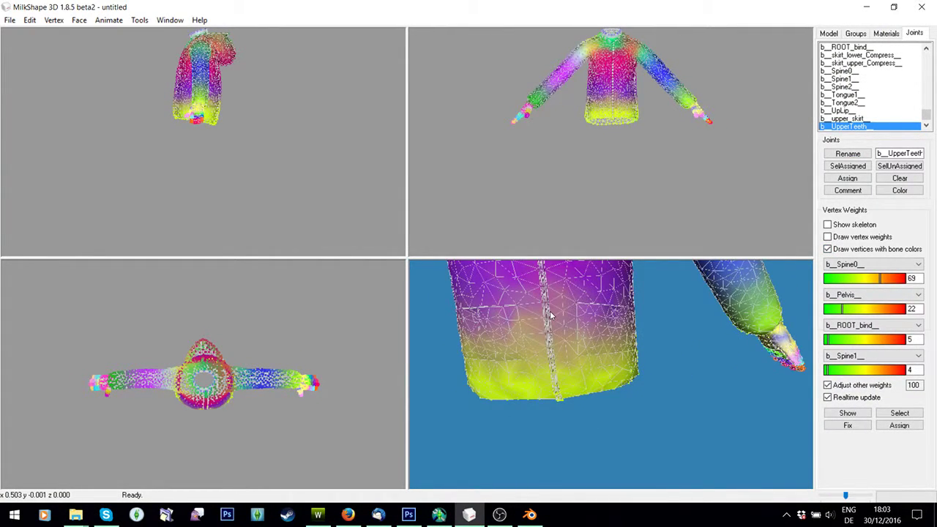
{"action": "left_click_drag", "start_coordinate": [552, 316], "coordinate": [587, 358]}
{"action": "left_click_drag", "start_coordinate": [587, 323], "coordinate": [578, 278], "text": "ctrl"}
{"action": "left_click_drag", "start_coordinate": [562, 336], "coordinate": [486, 369]}
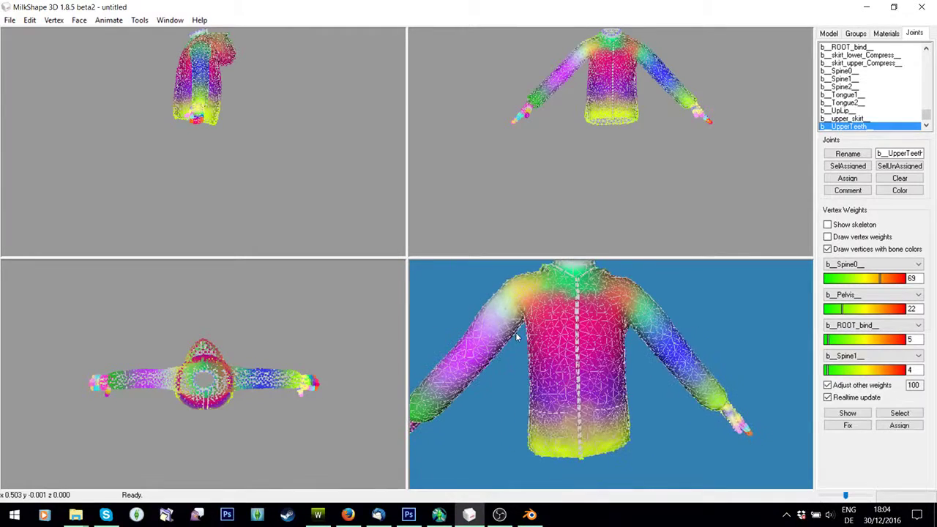
- Switch to TSR Workshop and open the Animation Loader for the jacket preview
{"action": "left_click", "coordinate": [318, 514]}
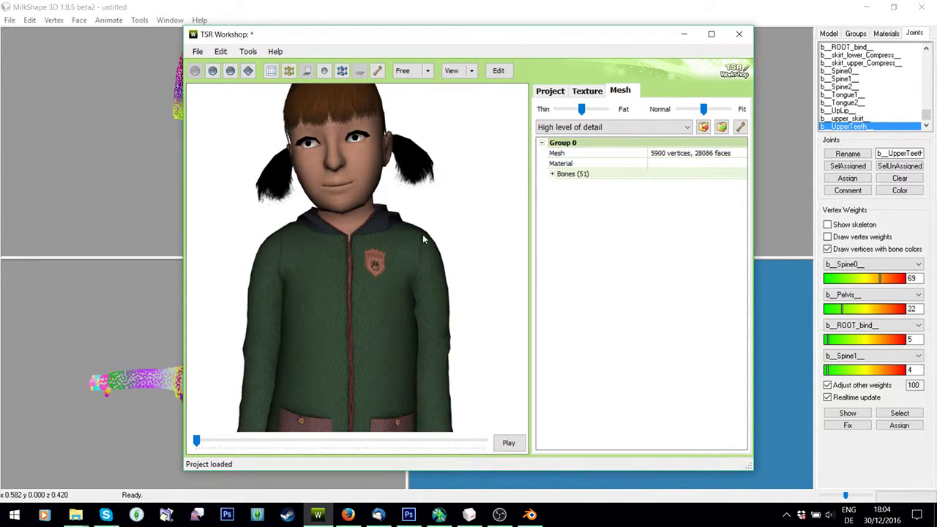
{"action": "scroll", "coordinate": [422, 234], "scroll_direction": "down", "scroll_amount": 4}
{"action": "scroll", "coordinate": [411, 250], "scroll_direction": "up", "scroll_amount": 1}
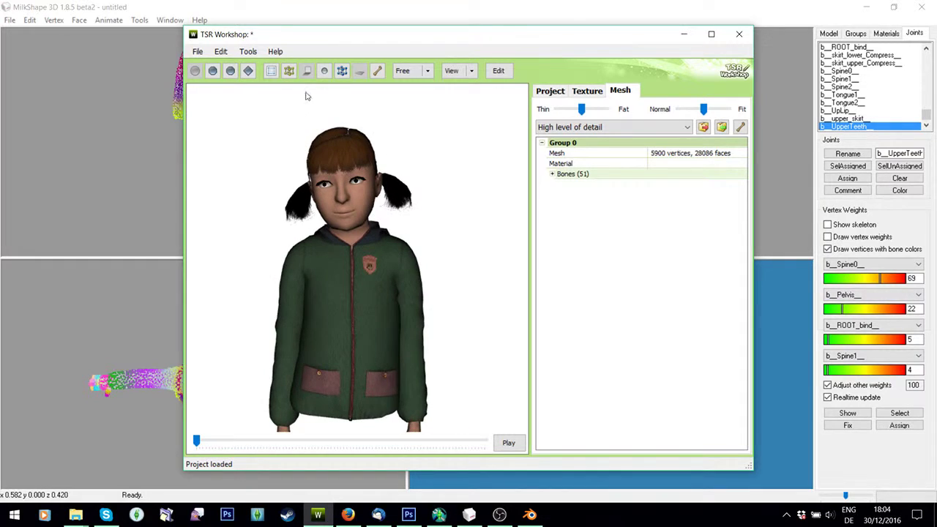
{"action": "left_click", "coordinate": [248, 52]}
{"action": "left_click", "coordinate": [274, 64]}
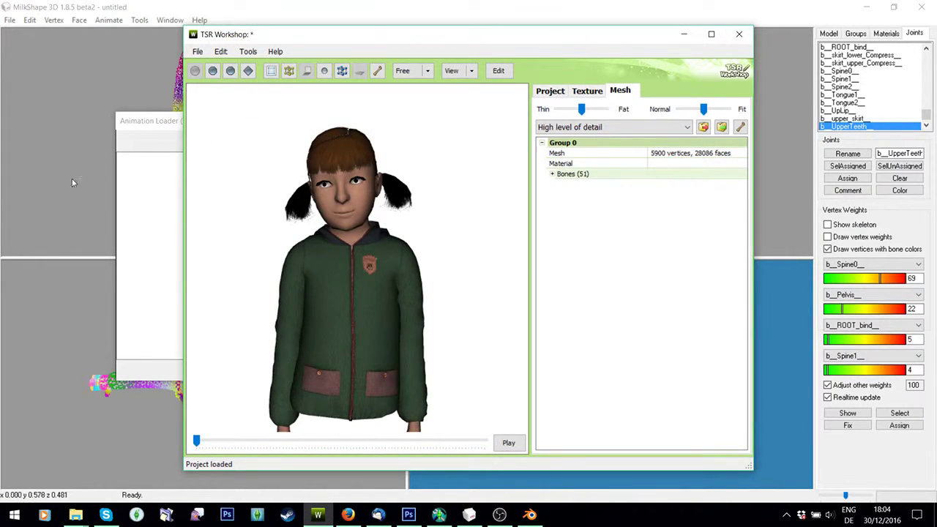
- Find the Extinguish animations and load the clip ending in 12773f33cda2d4b4 into the preview
{"action": "left_click", "coordinate": [153, 142]}
{"action": "type", "text": "e"}
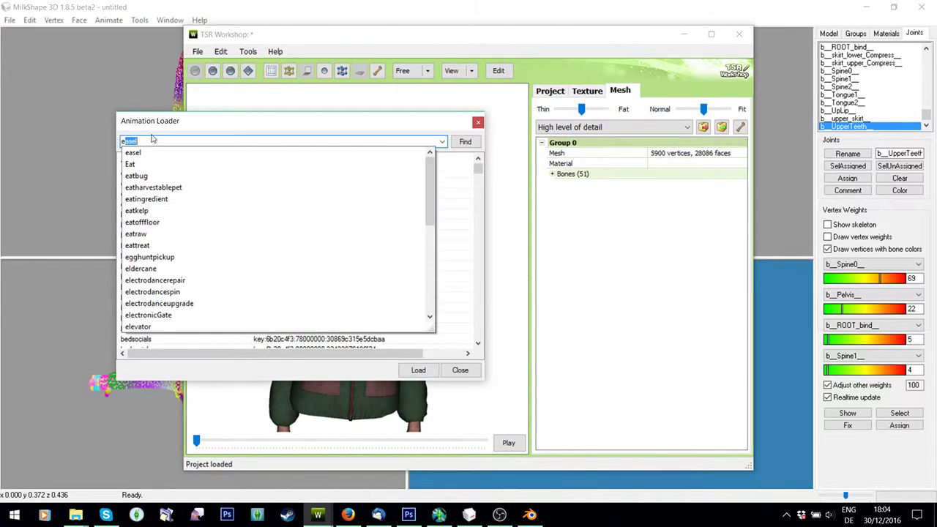
{"action": "type", "text": "xtinguish"}
{"action": "left_click", "coordinate": [141, 152]}
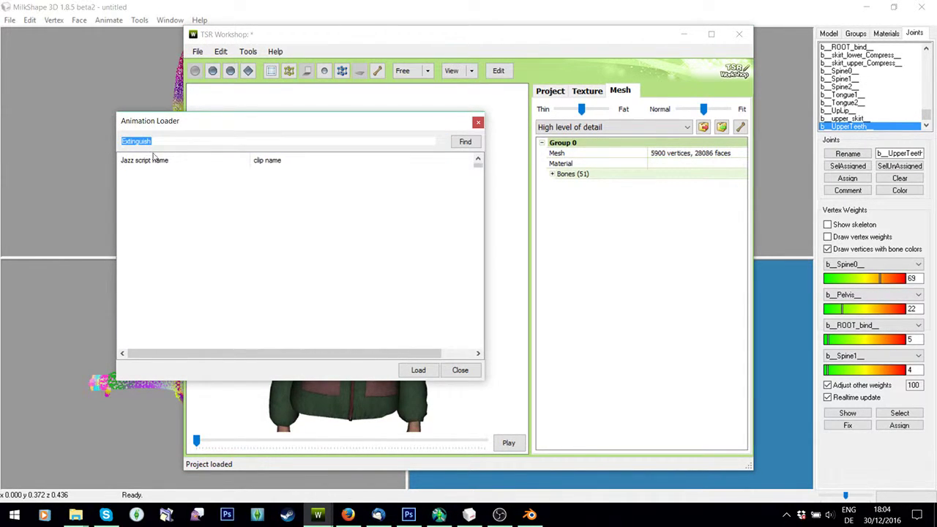
{"action": "left_click_drag", "start_coordinate": [475, 186], "coordinate": [473, 331]}
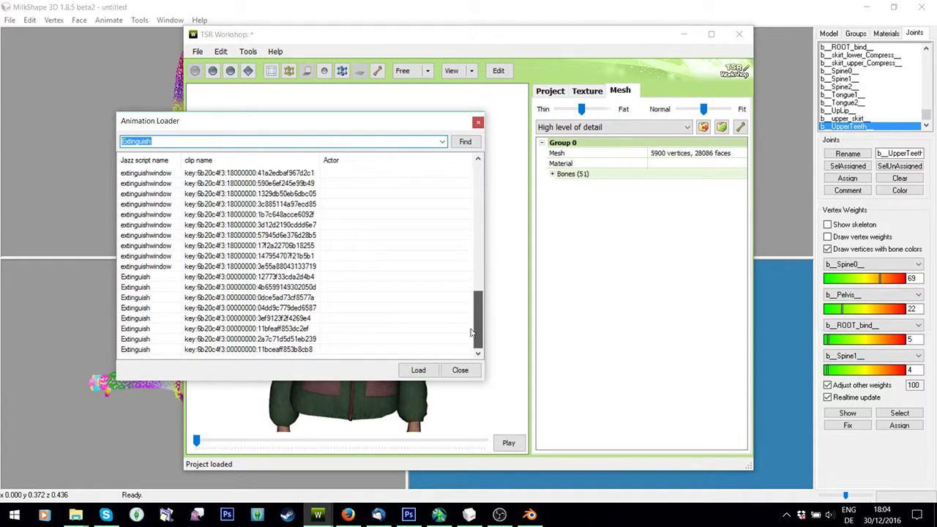
{"action": "left_click", "coordinate": [152, 280]}
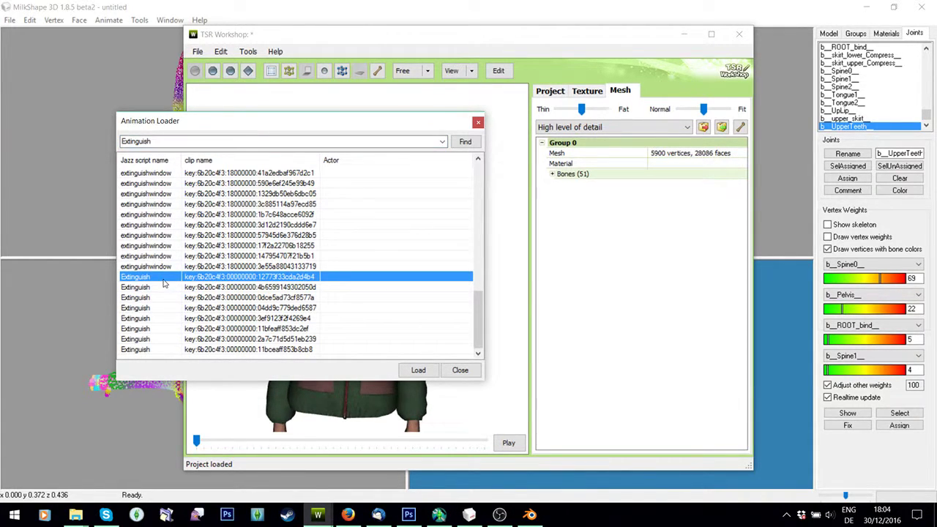
{"action": "left_click", "coordinate": [418, 370]}
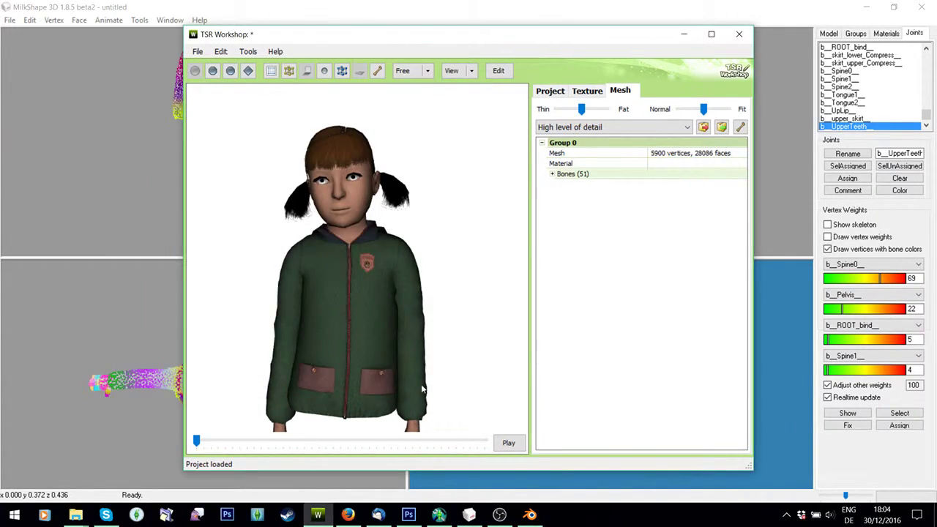
- Scrub through the first part of the animation and examine the jacket's sleeves, shoulders and back from several sides
{"action": "left_click_drag", "start_coordinate": [199, 444], "coordinate": [249, 446]}
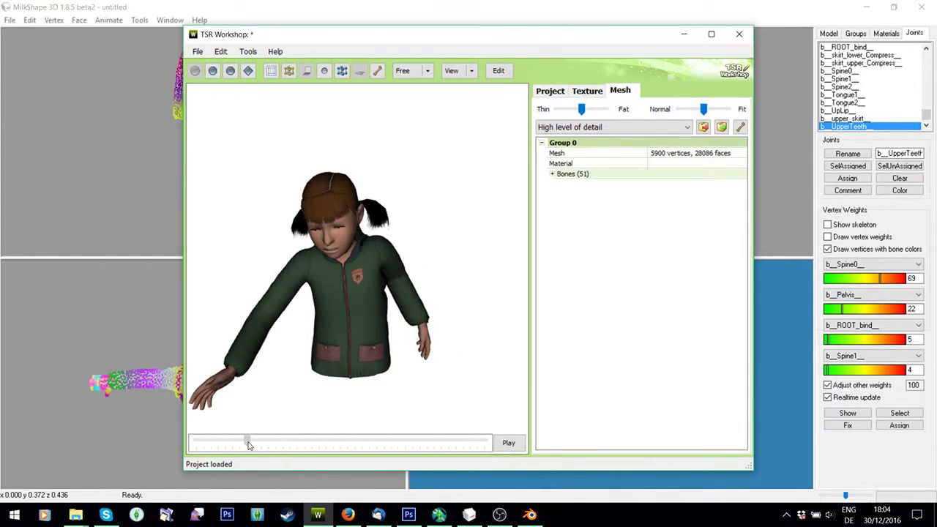
{"action": "left_click_drag", "start_coordinate": [306, 376], "coordinate": [315, 344]}
{"action": "scroll", "coordinate": [408, 327], "scroll_direction": "up", "scroll_amount": 4}
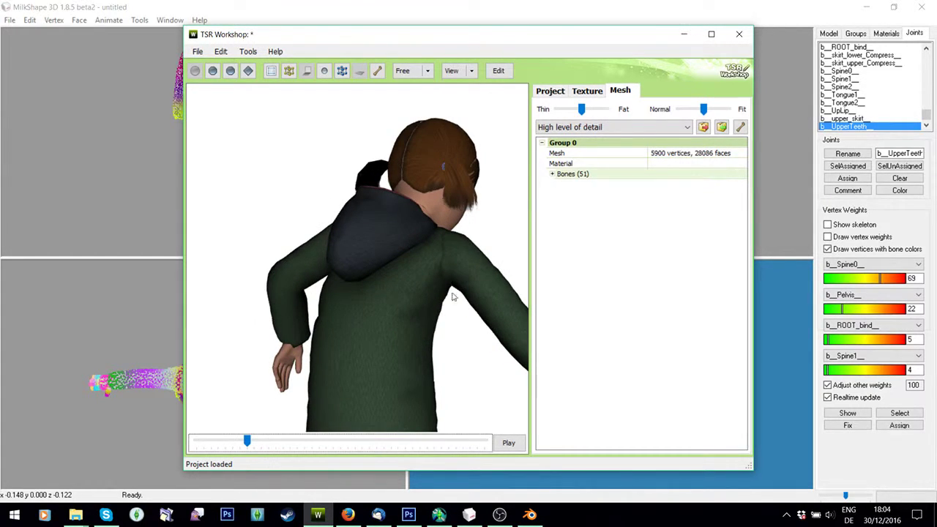
{"action": "left_click_drag", "start_coordinate": [247, 442], "coordinate": [276, 443]}
{"action": "left_click_drag", "start_coordinate": [397, 354], "coordinate": [451, 358]}
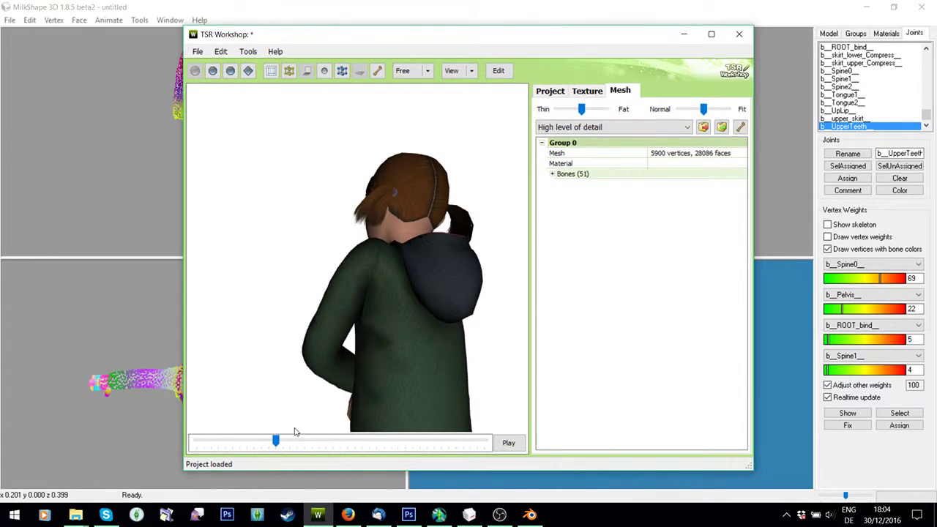
{"action": "mouse_move", "coordinate": [285, 445]}
{"action": "left_mouse_down"}
{"action": "mouse_move", "coordinate": [312, 443]}
{"action": "mouse_move", "coordinate": [304, 443]}
{"action": "left_mouse_up"}
{"action": "left_click_drag", "start_coordinate": [379, 404], "coordinate": [410, 366]}
{"action": "left_click_drag", "start_coordinate": [302, 442], "coordinate": [303, 351]}
{"action": "left_click_drag", "start_coordinate": [297, 442], "coordinate": [285, 440]}
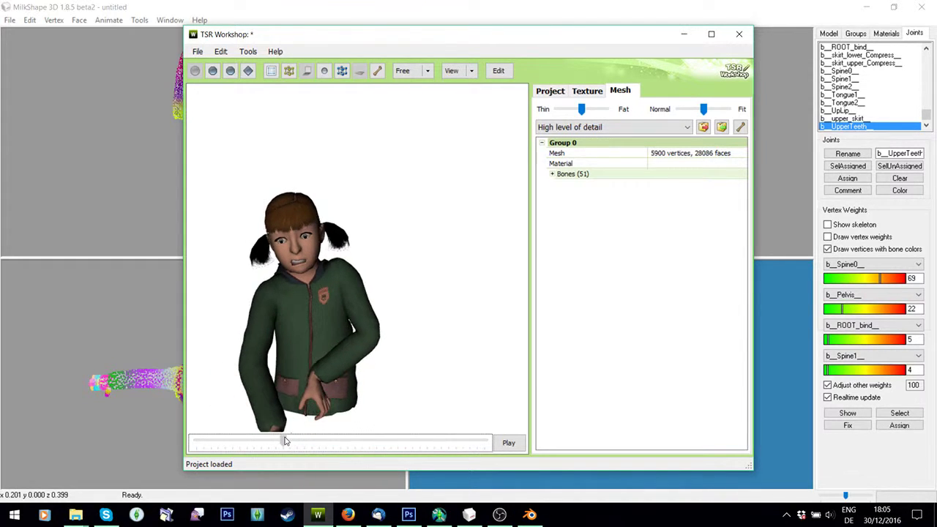
{"action": "left_click_drag", "start_coordinate": [322, 378], "coordinate": [339, 398]}
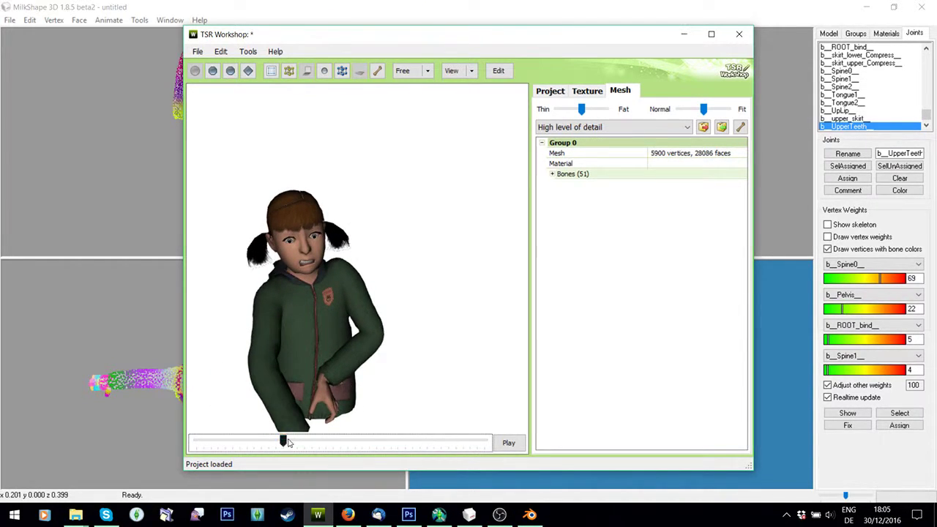
- Advance the animation to about its midpoint and examine the collar and hood around the neck up close
{"action": "left_click_drag", "start_coordinate": [287, 442], "coordinate": [346, 442]}
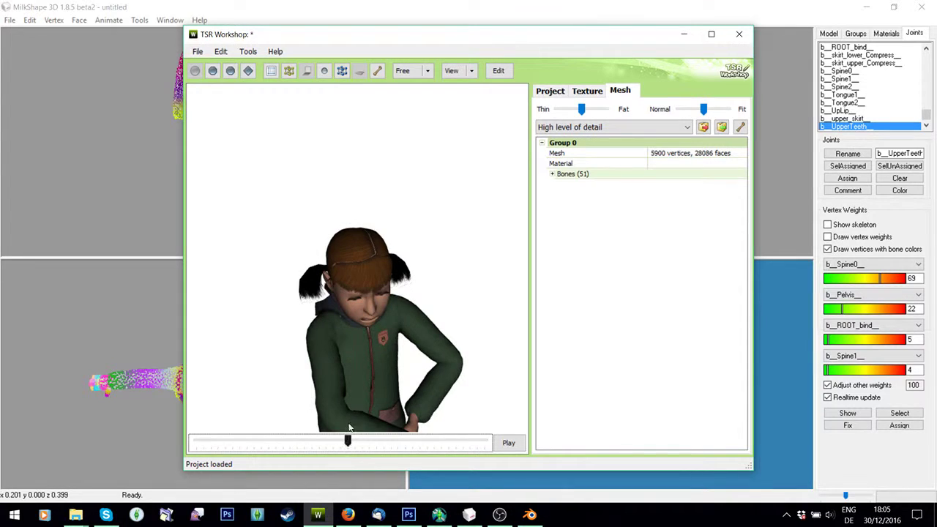
{"action": "scroll", "coordinate": [345, 370], "scroll_direction": "up", "scroll_amount": 1}
{"action": "left_click_drag", "start_coordinate": [345, 371], "coordinate": [369, 364]}
{"action": "scroll", "coordinate": [370, 346], "scroll_direction": "up", "scroll_amount": 3}
{"action": "scroll", "coordinate": [370, 347], "scroll_direction": "down", "scroll_amount": 1}
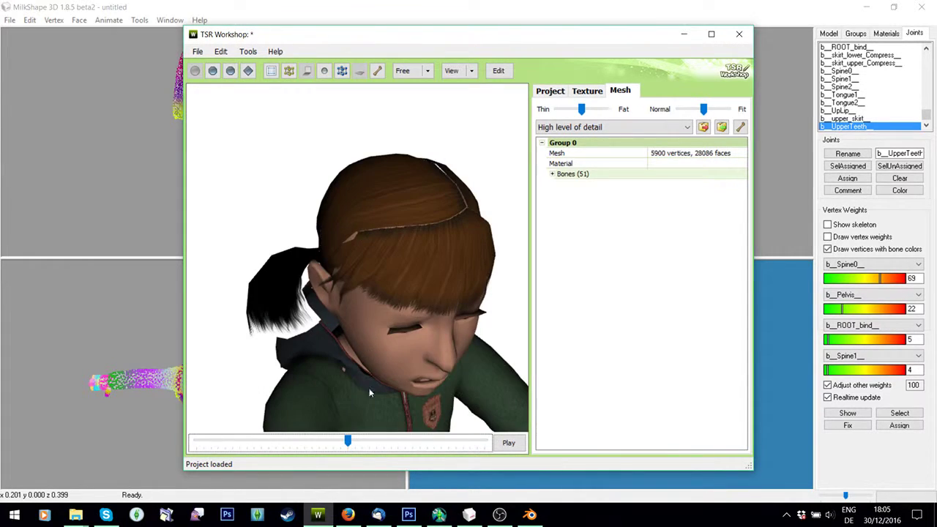
{"action": "left_click_drag", "start_coordinate": [373, 396], "coordinate": [319, 342]}
{"action": "scroll", "coordinate": [367, 381], "scroll_direction": "down", "scroll_amount": 2}
{"action": "scroll", "coordinate": [367, 386], "scroll_direction": "down", "scroll_amount": 1}
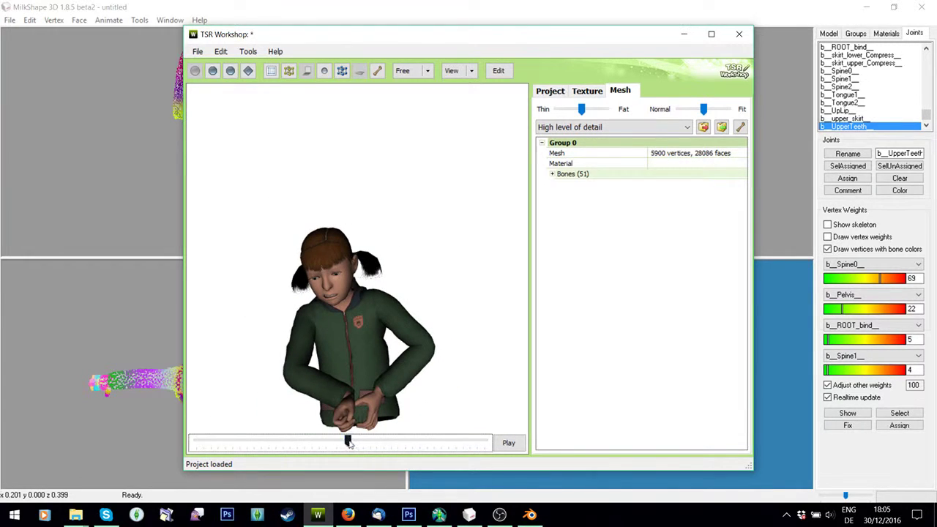
- Advance the animation to about two thirds and examine the bent-over pose from the side and front
{"action": "left_click_drag", "start_coordinate": [348, 442], "coordinate": [383, 442]}
{"action": "left_click_drag", "start_coordinate": [377, 389], "coordinate": [126, 403]}
{"action": "left_click_drag", "start_coordinate": [391, 345], "coordinate": [272, 430]}
{"action": "scroll", "coordinate": [347, 391], "scroll_direction": "up", "scroll_amount": 2}
{"action": "scroll", "coordinate": [272, 349], "scroll_direction": "up", "scroll_amount": 5}
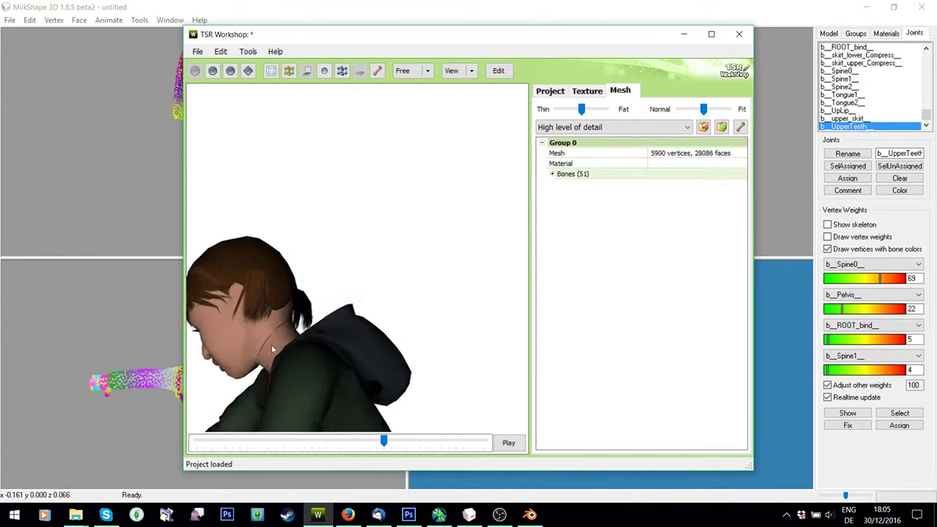
{"action": "scroll", "coordinate": [272, 349], "scroll_direction": "up", "scroll_amount": 1}
{"action": "scroll", "coordinate": [271, 349], "scroll_direction": "down", "scroll_amount": 5}
{"action": "left_click_drag", "start_coordinate": [271, 349], "coordinate": [342, 352]}
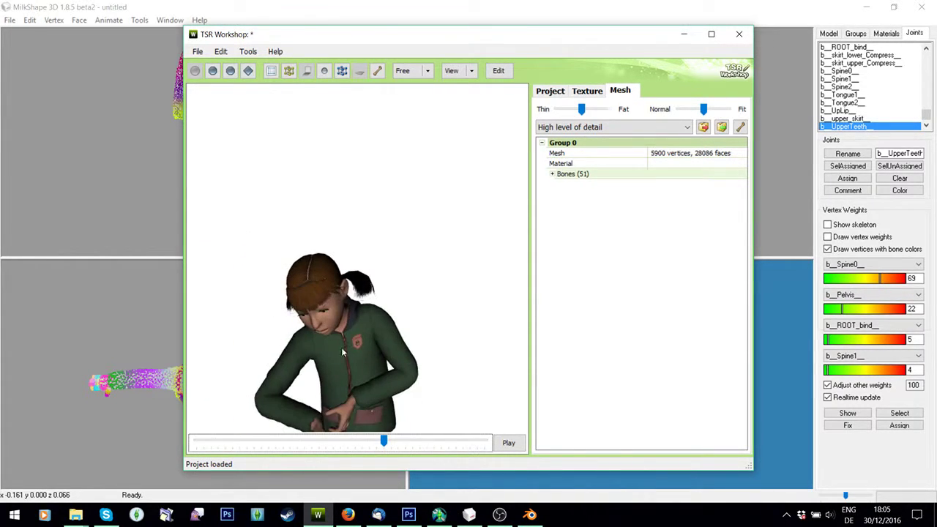
{"action": "scroll", "coordinate": [342, 352], "scroll_direction": "down", "scroll_amount": 3}
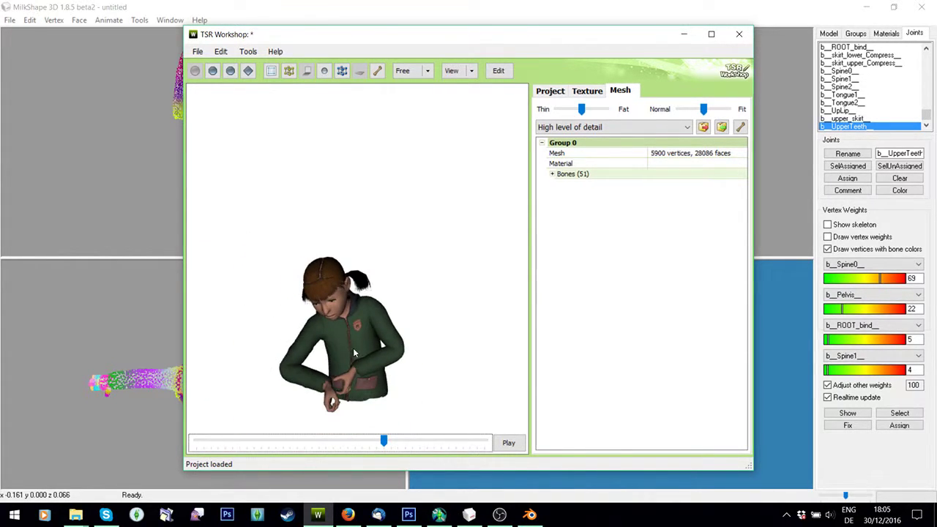
- Switch to Mesh Toolkit and choose PuffB1.wso as the WSO mesh to modify for automatic bone assignment
{"action": "left_click", "coordinate": [439, 515]}
{"action": "left_click", "coordinate": [473, 226]}
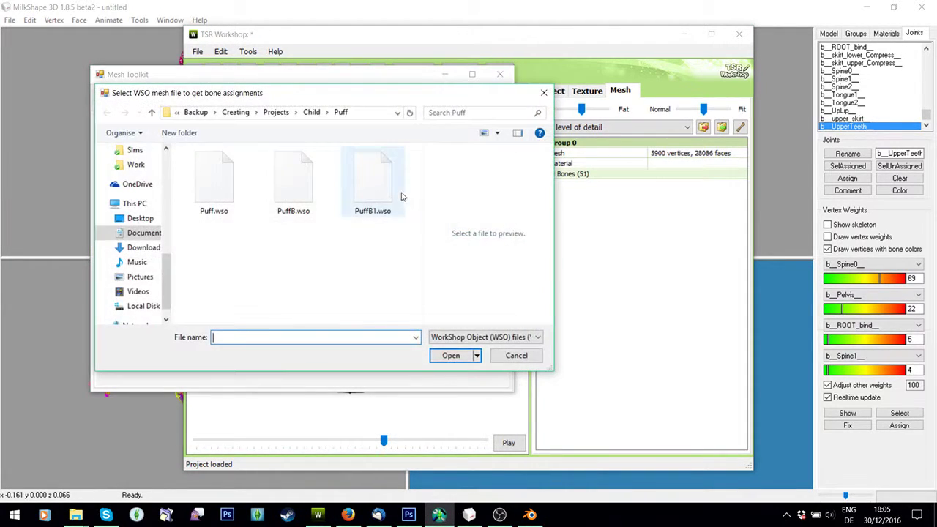
{"action": "double_click", "coordinate": [402, 196]}
- Choose TopNude.wso from the Child projects folder as the reference mesh for the bone assignments
{"action": "left_click", "coordinate": [473, 255]}
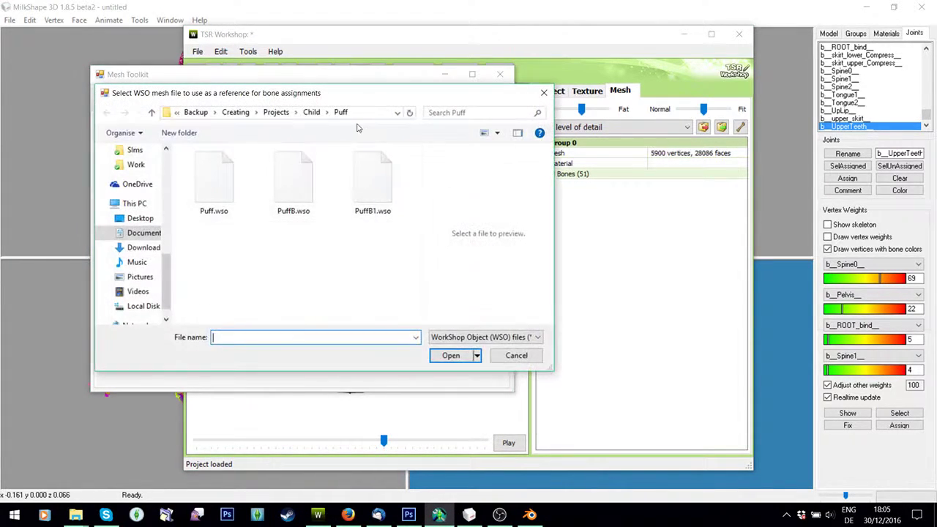
{"action": "left_click", "coordinate": [311, 112]}
{"action": "scroll", "coordinate": [316, 247], "scroll_direction": "down", "scroll_amount": 10}
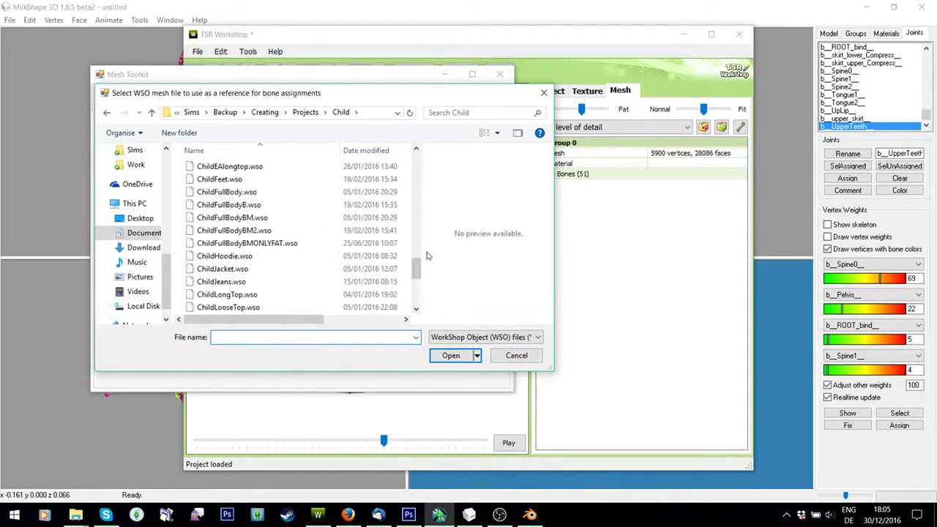
{"action": "left_click_drag", "start_coordinate": [416, 270], "coordinate": [412, 295]}
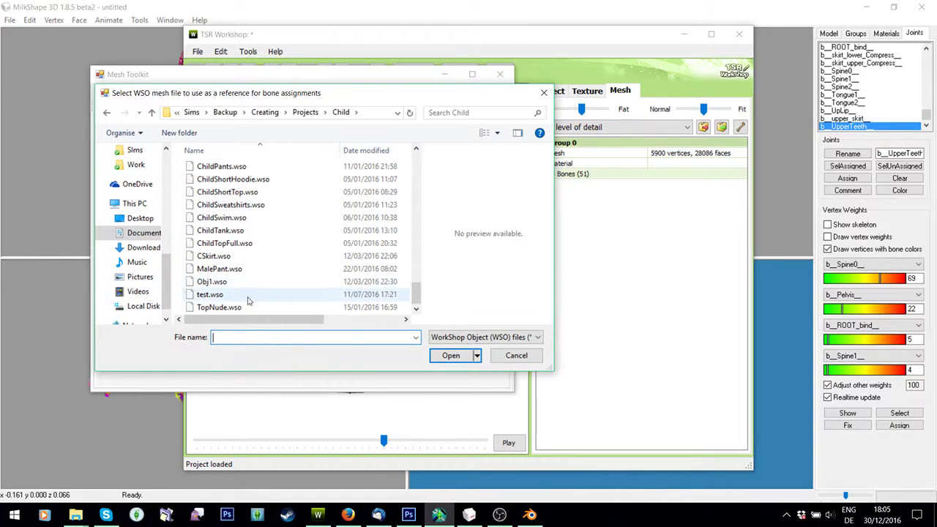
{"action": "scroll", "coordinate": [245, 283], "scroll_direction": "up", "scroll_amount": 8}
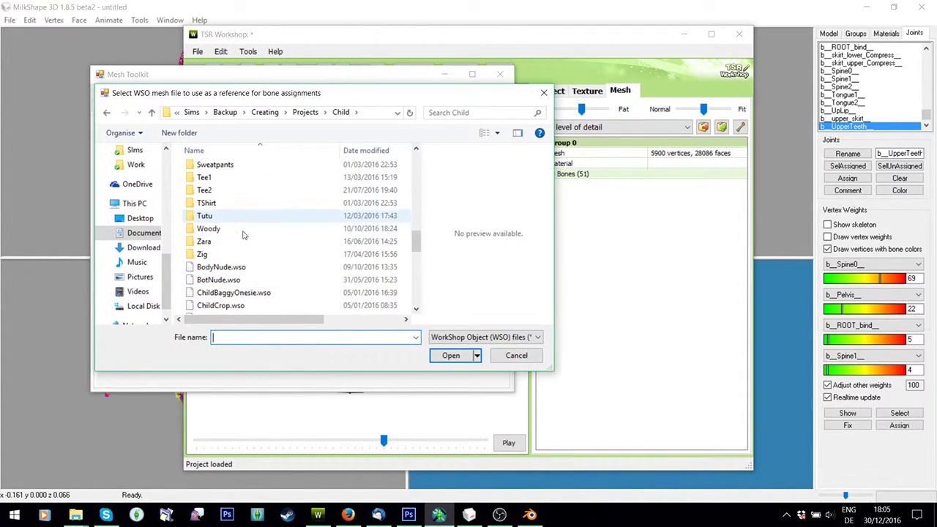
{"action": "scroll", "coordinate": [259, 261], "scroll_direction": "down", "scroll_amount": 8}
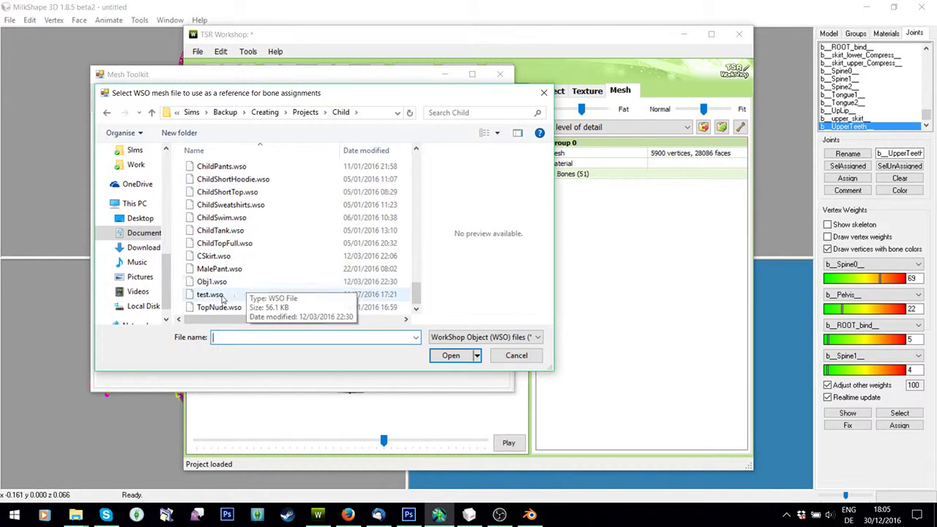
{"action": "double_click", "coordinate": [219, 308]}
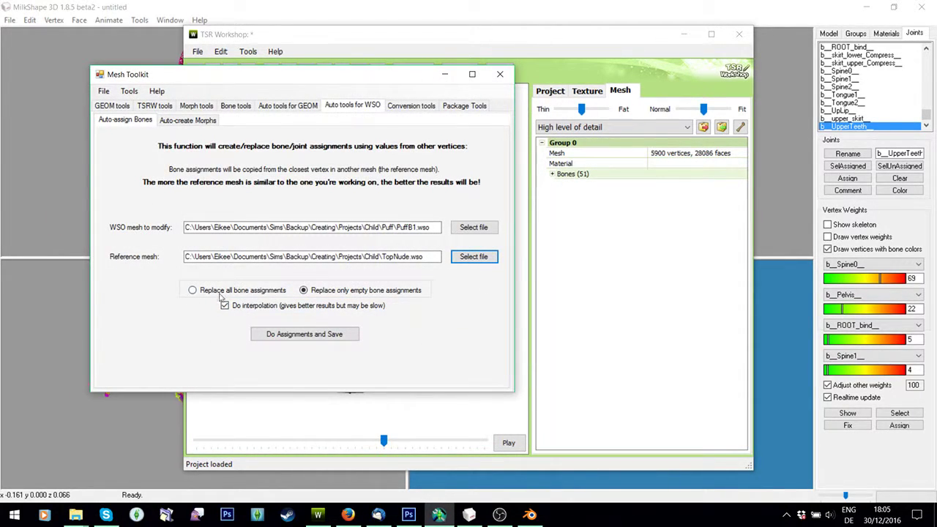
- Replace all bone assignments using the reference mesh and save the modified mesh as Tut.wso in the Puff folder
{"action": "left_click", "coordinate": [206, 292]}
{"action": "left_click", "coordinate": [297, 334]}
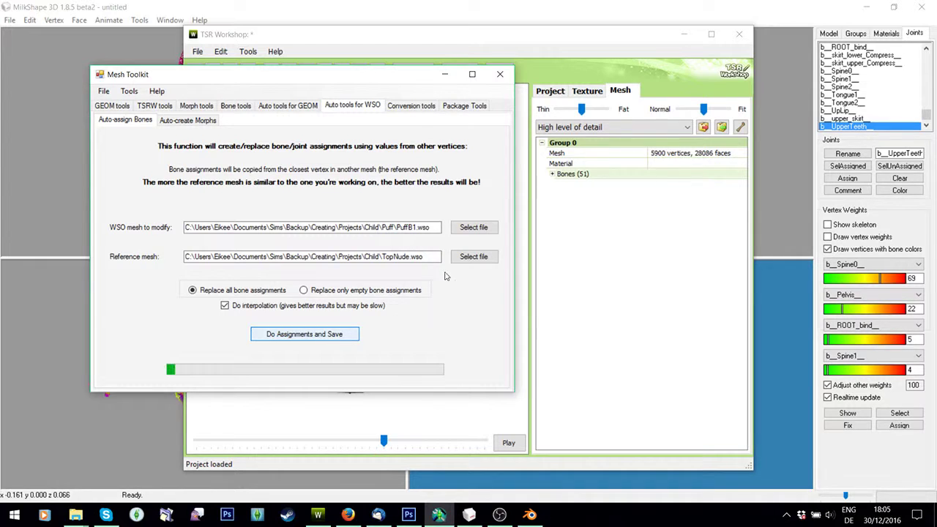
{"action": "scroll", "coordinate": [268, 245], "scroll_direction": "down", "scroll_amount": 10}
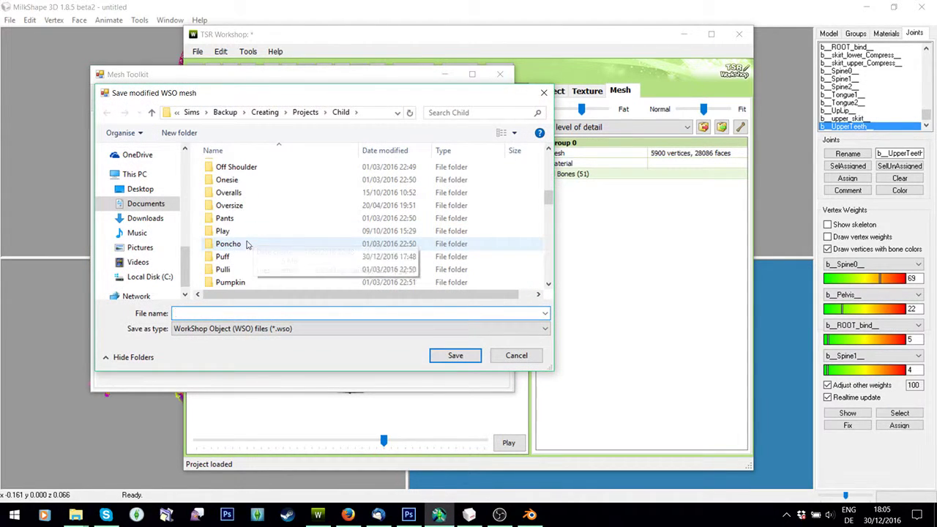
{"action": "left_click", "coordinate": [236, 257]}
{"action": "double_click", "coordinate": [236, 257]}
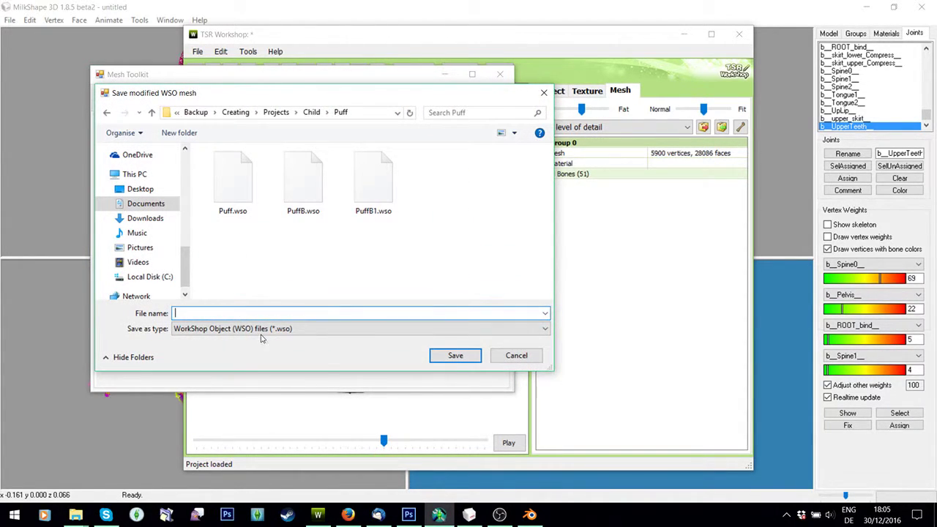
{"action": "left_click", "coordinate": [466, 357]}
- Switch to TSR Workshop and import Tut.wso as the high level of detail mesh
{"action": "left_click", "coordinate": [722, 126]}
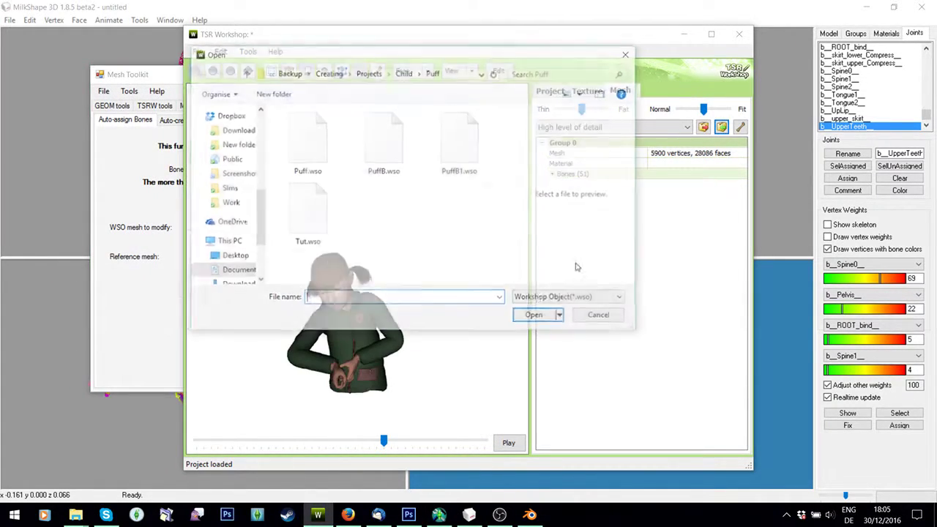
{"action": "left_click", "coordinate": [300, 213]}
{"action": "double_click", "coordinate": [323, 225]}
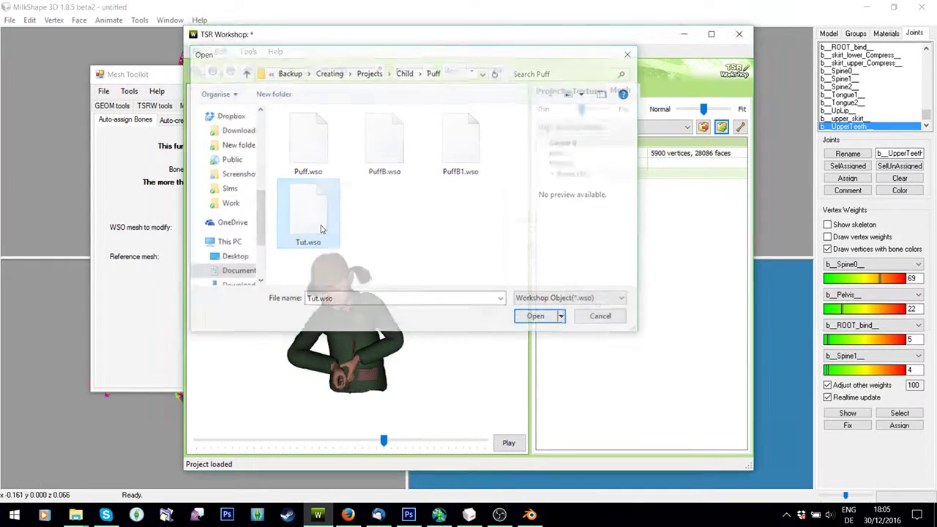
{"action": "left_click", "coordinate": [504, 306]}
{"action": "left_click", "coordinate": [512, 300]}
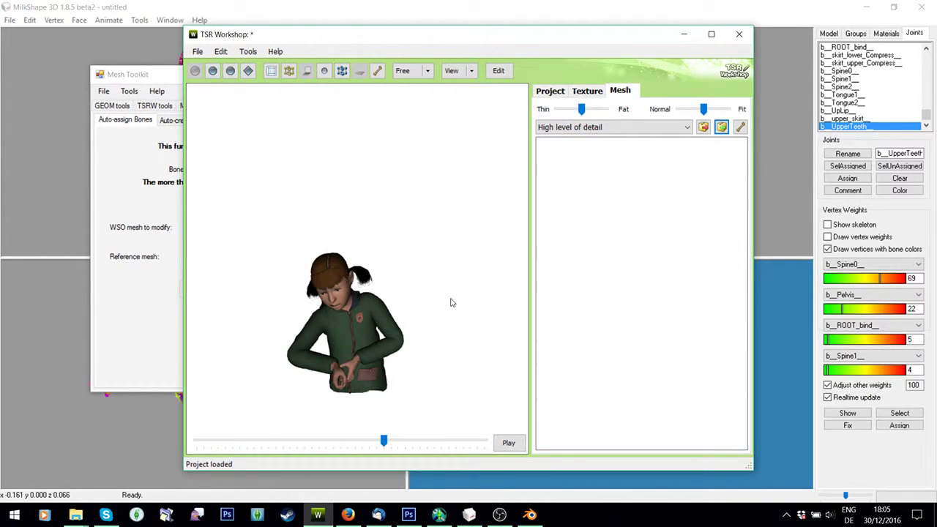
{"action": "left_click", "coordinate": [485, 299]}
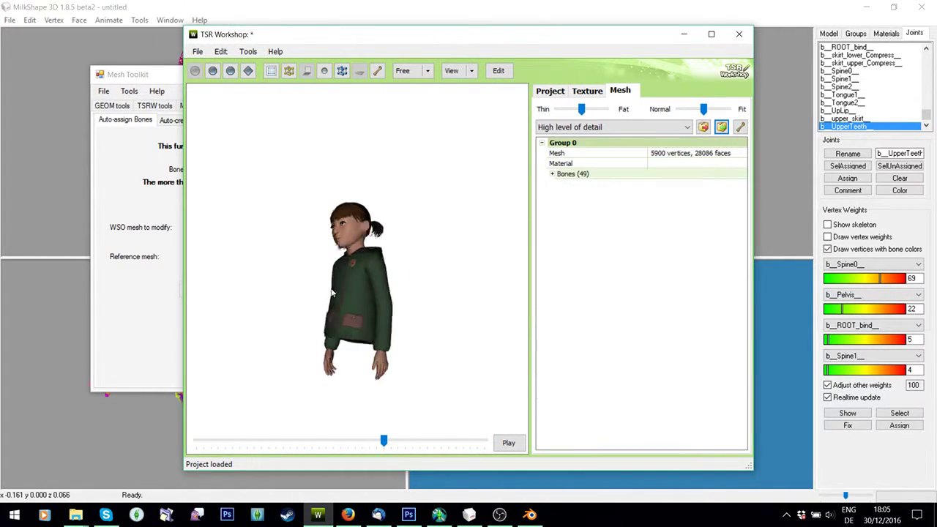
- Advance the animation to near its end and examine the back of the jacket up close
{"action": "left_click_drag", "start_coordinate": [384, 442], "coordinate": [456, 442]}
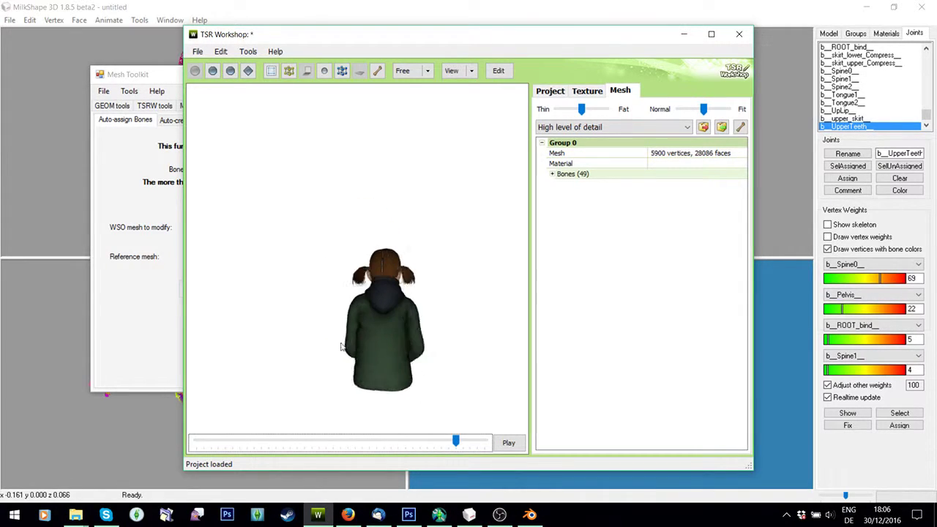
{"action": "left_click_drag", "start_coordinate": [345, 345], "coordinate": [287, 326]}
{"action": "right_click_drag", "start_coordinate": [350, 336], "coordinate": [392, 383]}
{"action": "left_click_drag", "start_coordinate": [390, 377], "coordinate": [410, 390]}
- Move the animation back to about its midpoint and examine the hood, shoulder and armpit from behind
{"action": "left_click_drag", "start_coordinate": [456, 442], "coordinate": [334, 419]}
{"action": "left_click_drag", "start_coordinate": [359, 376], "coordinate": [336, 371]}
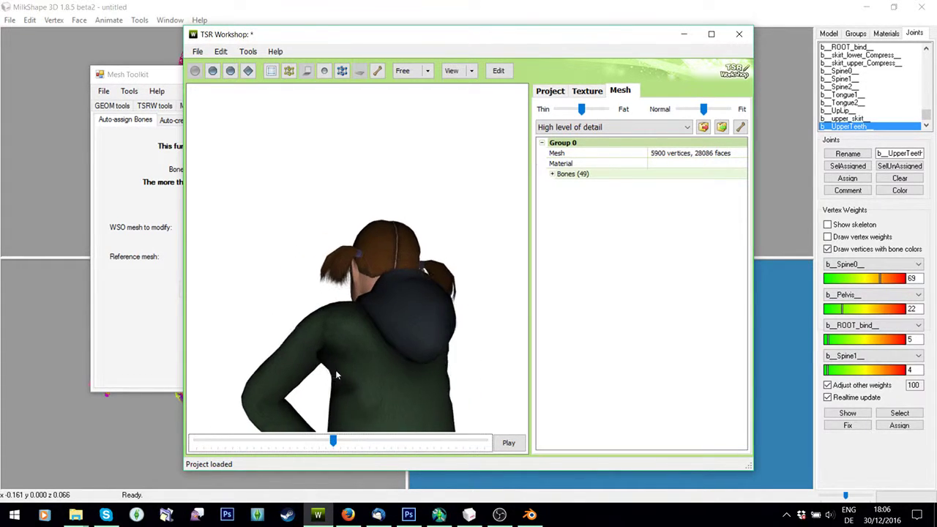
{"action": "right_click_drag", "start_coordinate": [336, 371], "coordinate": [349, 381]}
{"action": "left_click_drag", "start_coordinate": [349, 381], "coordinate": [329, 411]}
{"action": "left_click_drag", "start_coordinate": [364, 343], "coordinate": [322, 396]}
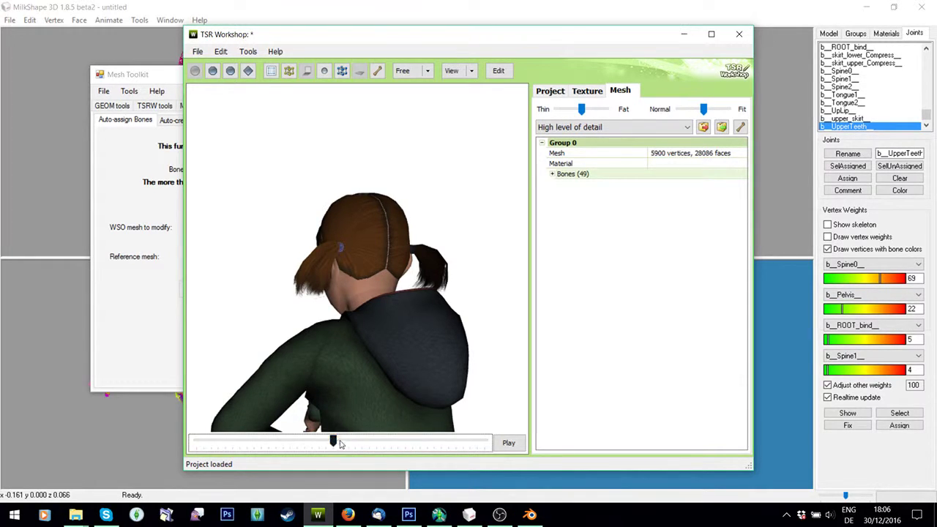
{"action": "mouse_move", "coordinate": [339, 442]}
{"action": "left_mouse_down"}
{"action": "mouse_move", "coordinate": [320, 441]}
{"action": "mouse_move", "coordinate": [351, 436]}
{"action": "left_mouse_up"}
{"action": "left_click_drag", "start_coordinate": [322, 380], "coordinate": [313, 372]}
- Switch to MilkShape 3D and delete the existing jacket group
{"action": "left_click", "coordinate": [786, 87]}
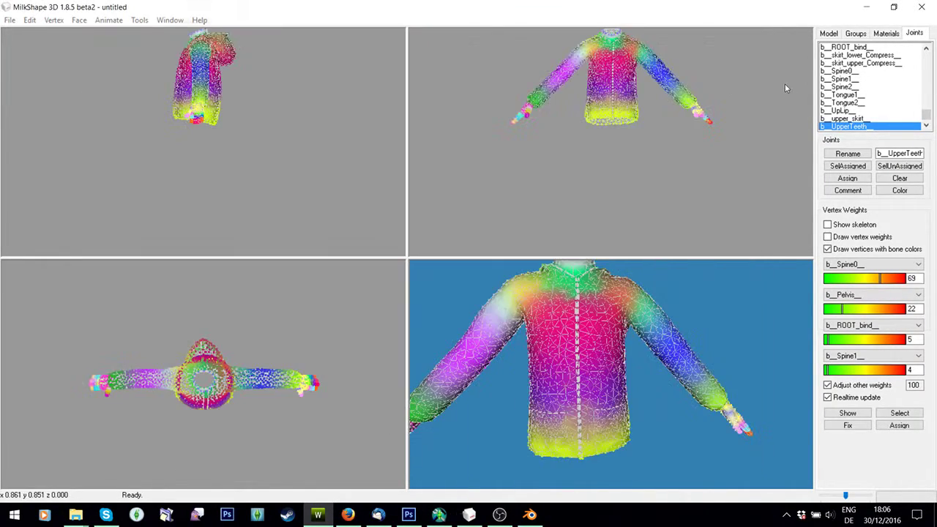
{"action": "left_click", "coordinate": [856, 33]}
{"action": "left_click", "coordinate": [850, 167]}
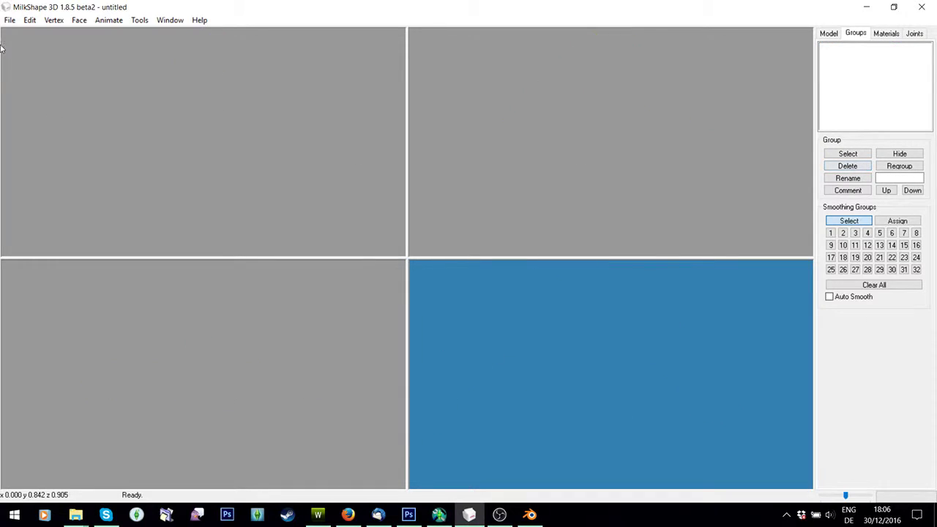
- Import the newly bone-assigned jacket mesh as a TSRW Object
{"action": "left_click", "coordinate": [9, 20]}
{"action": "mouse_move", "coordinate": [63, 110]}
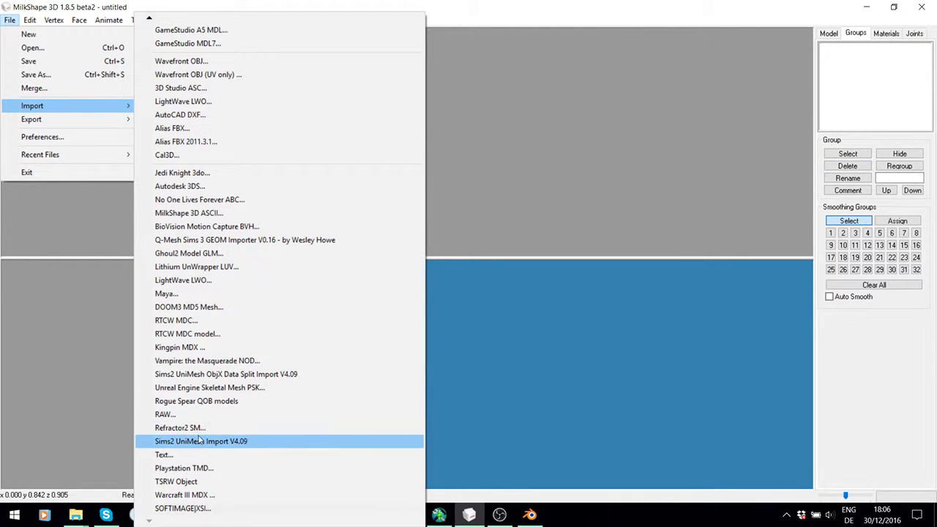
{"action": "left_click", "coordinate": [176, 481]}
{"action": "double_click", "coordinate": [315, 139]}
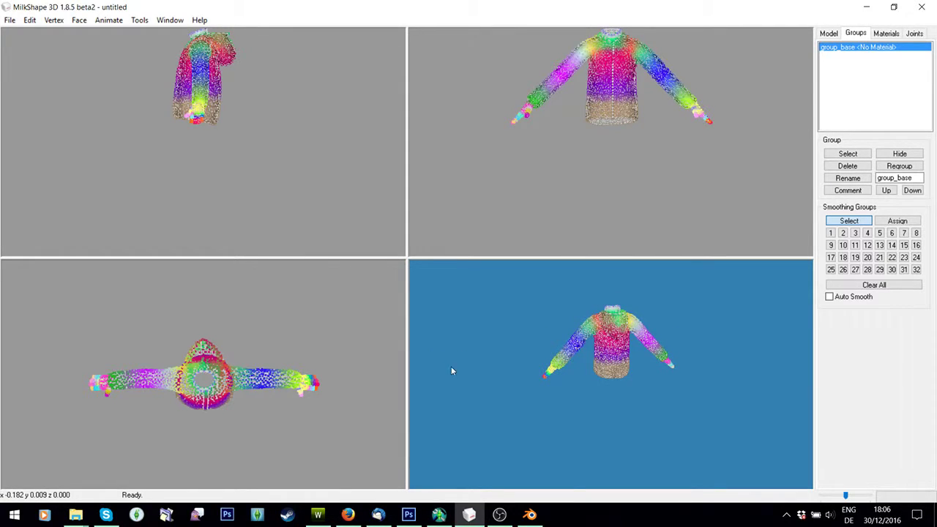
- Examine the bone colours around the left armpit from behind and below for vertices that do not blend in
{"action": "scroll", "coordinate": [456, 353], "scroll_direction": "up", "scroll_amount": 5}
{"action": "left_click_drag", "start_coordinate": [556, 341], "coordinate": [571, 379]}
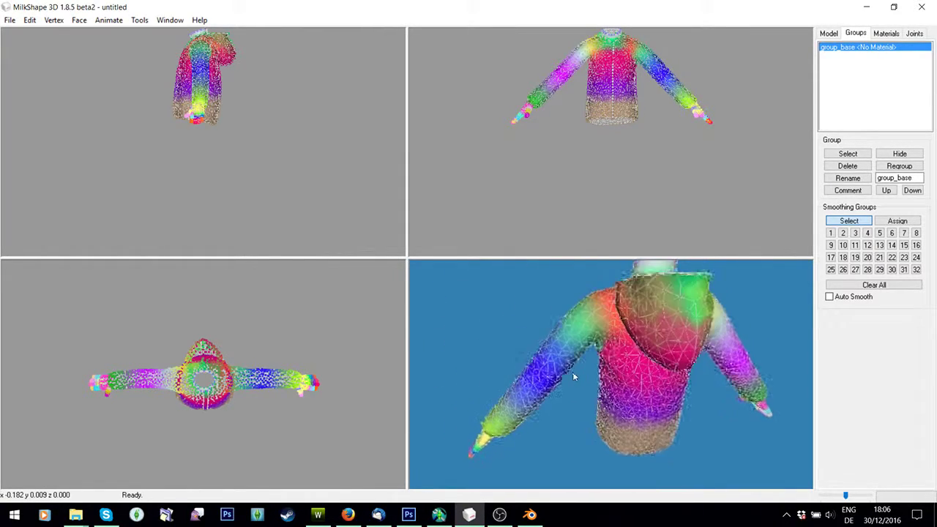
{"action": "scroll", "coordinate": [567, 351], "scroll_direction": "up", "scroll_amount": 4}
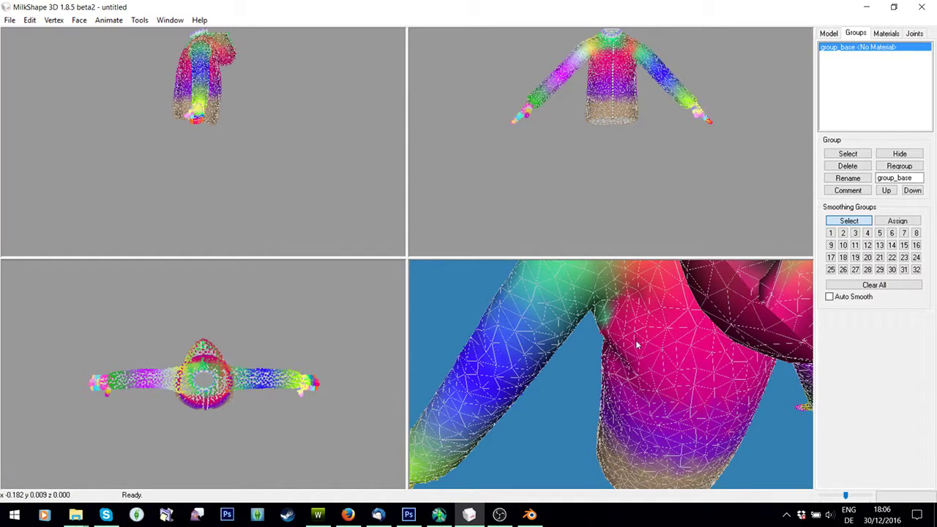
{"action": "left_click_drag", "start_coordinate": [637, 344], "coordinate": [628, 362]}
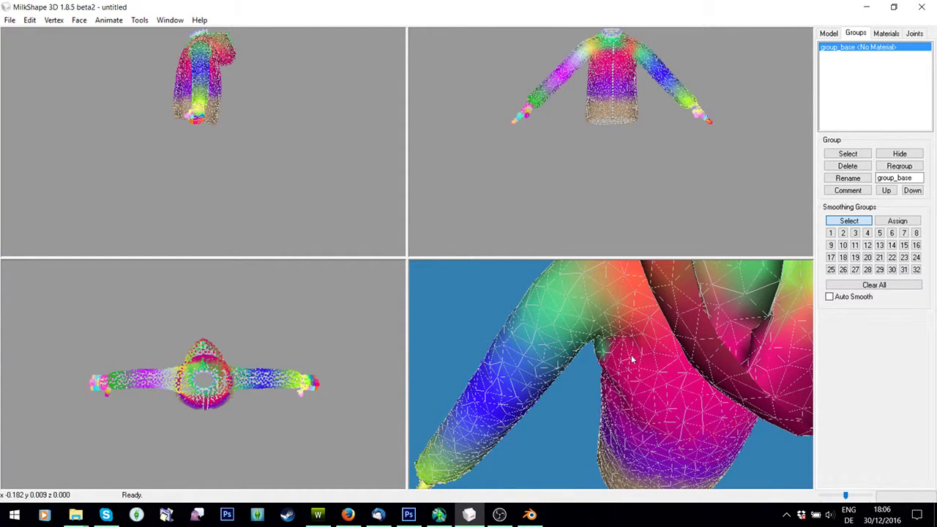
{"action": "left_click_drag", "start_coordinate": [634, 396], "coordinate": [643, 349]}
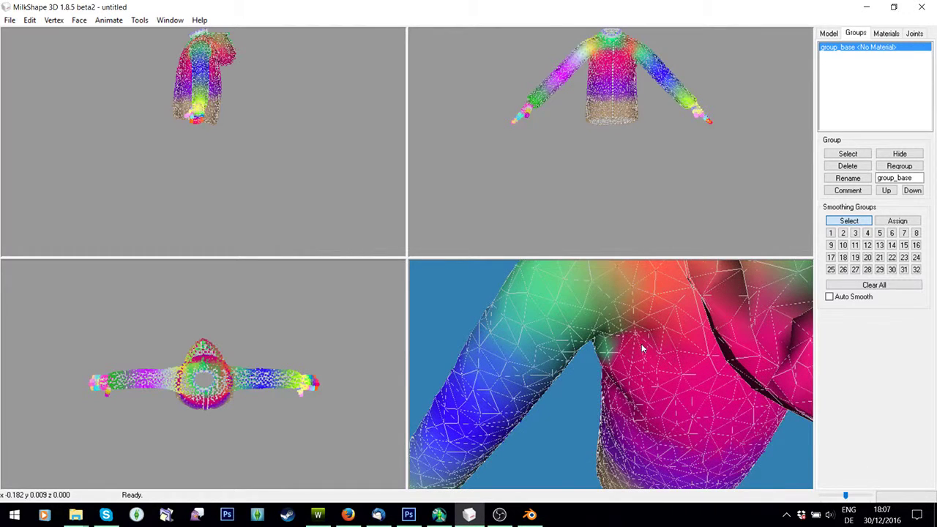
{"action": "left_click", "coordinate": [914, 32]}
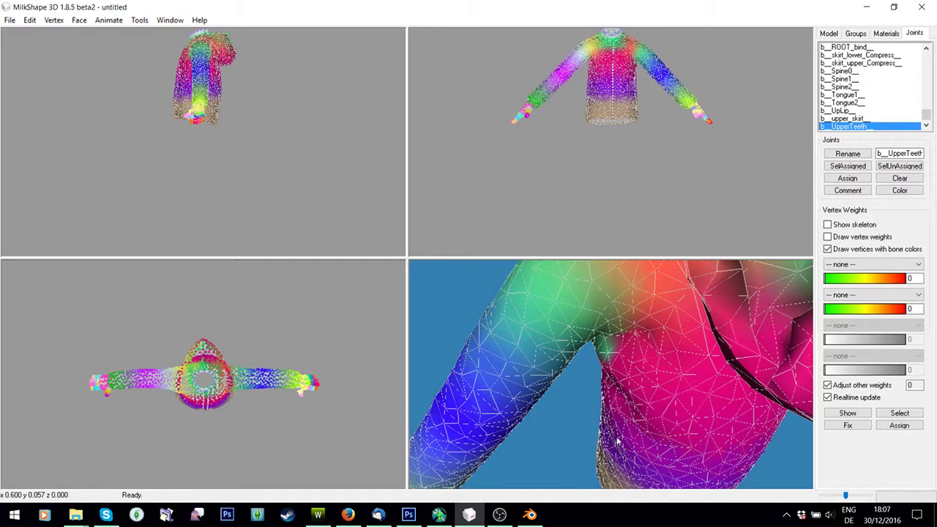
{"action": "left_click_drag", "start_coordinate": [653, 386], "coordinate": [646, 372]}
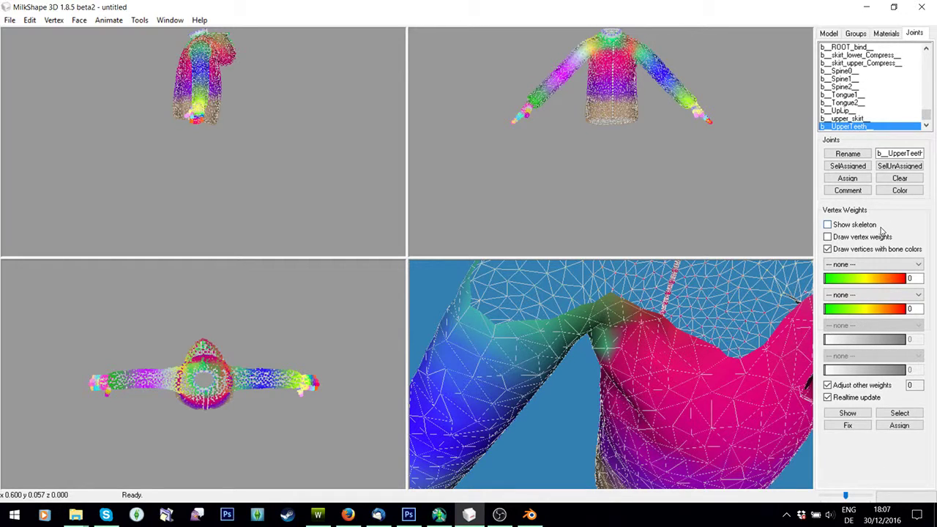
- Hide the bone colours and load the bone weights of a correctly coloured vertex beside the left armpit
{"action": "left_click", "coordinate": [827, 250]}
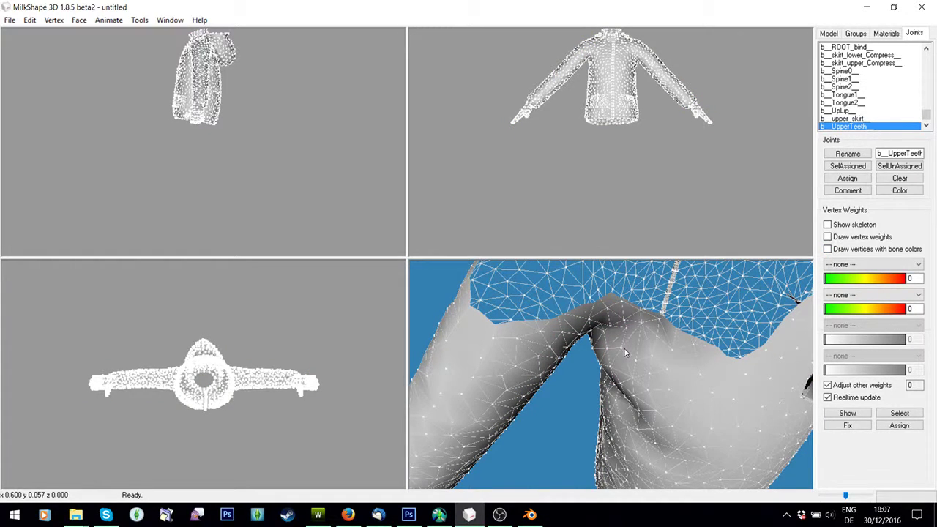
{"action": "left_click", "coordinate": [827, 249]}
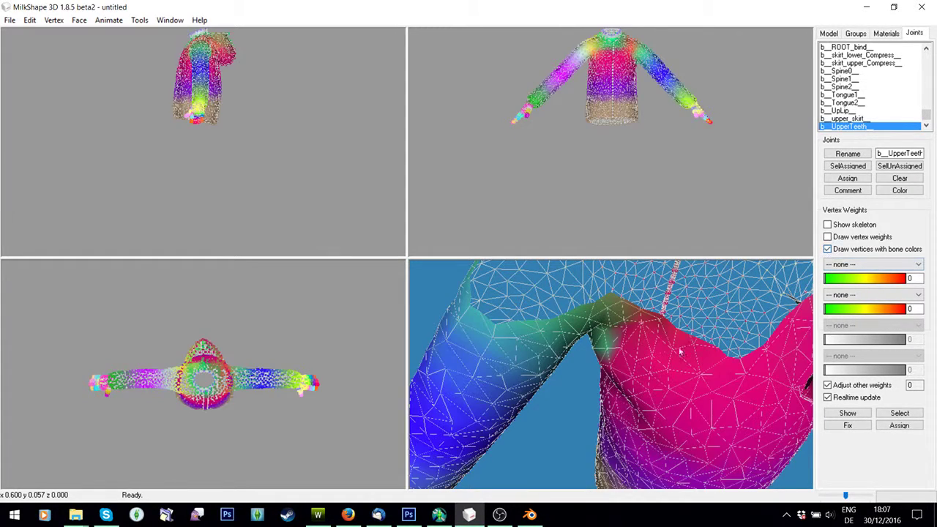
{"action": "left_click", "coordinate": [827, 249]}
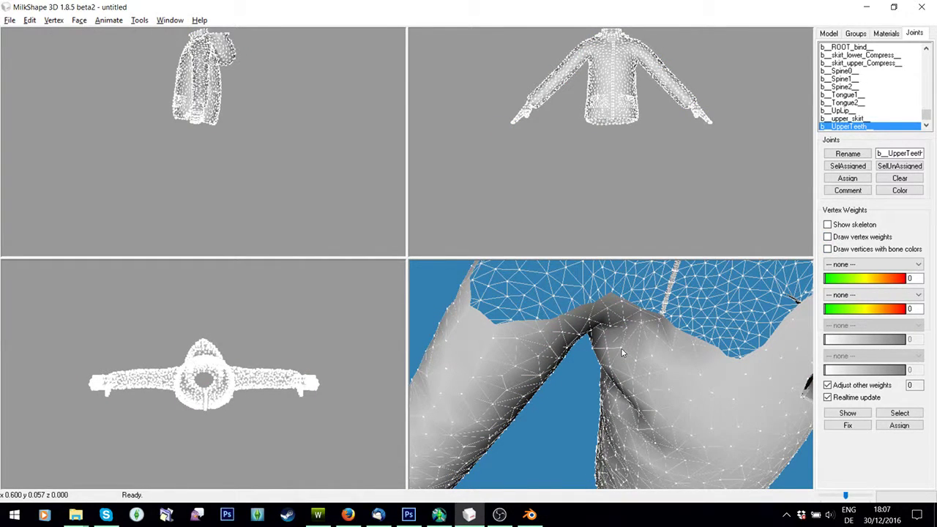
{"action": "left_click", "coordinate": [847, 413]}
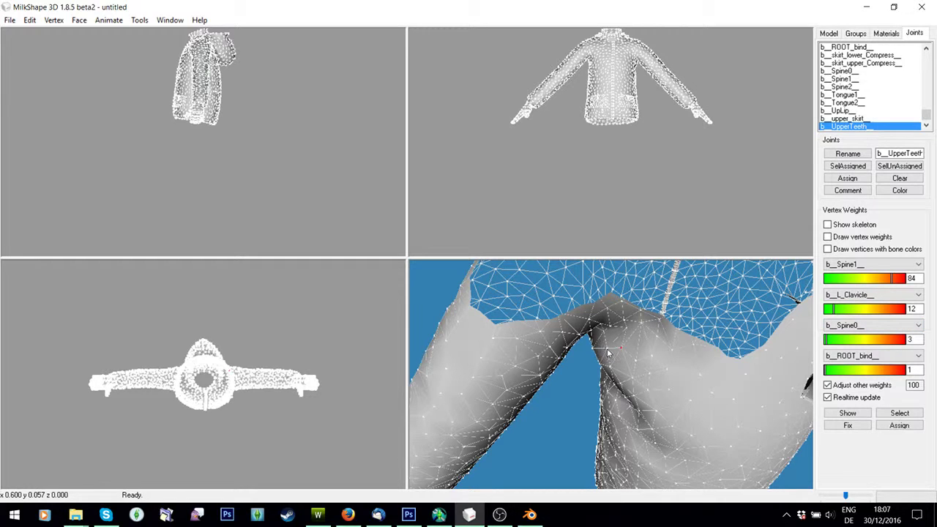
- Give the off-colour vertex under the left armpit the loaded weights Spine1 84, L_Clavicle 12, Spine0 3 and ROOT_bind 1, comparing with bone colours
{"action": "left_click", "coordinate": [828, 249]}
{"action": "left_click", "coordinate": [828, 249]}
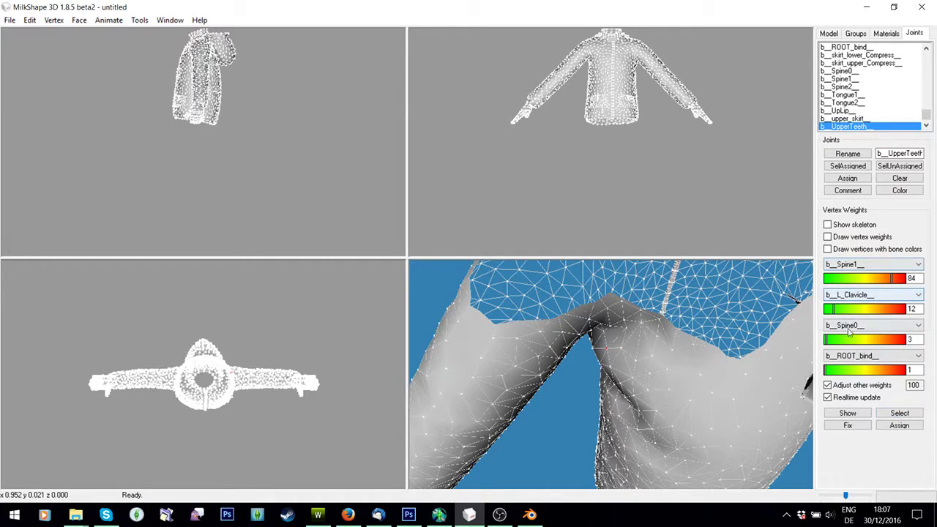
{"action": "left_click", "coordinate": [828, 249]}
{"action": "mouse_move", "coordinate": [613, 348]}
{"action": "left_mouse_down"}
{"action": "mouse_move", "coordinate": [622, 351]}
{"action": "mouse_move", "coordinate": [623, 371]}
{"action": "mouse_move", "coordinate": [627, 360]}
{"action": "left_mouse_up"}
{"action": "left_click", "coordinate": [828, 249]}
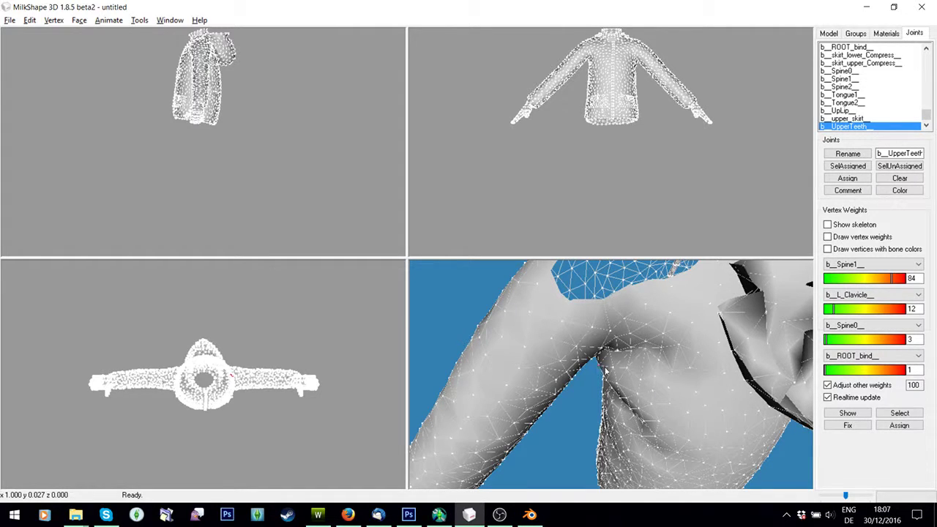
{"action": "left_click", "coordinate": [828, 249]}
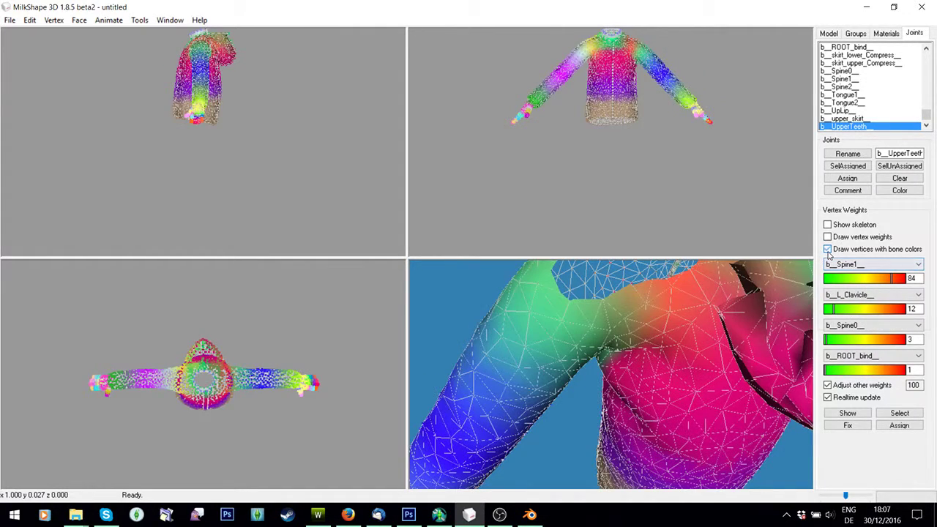
{"action": "left_click", "coordinate": [828, 249]}
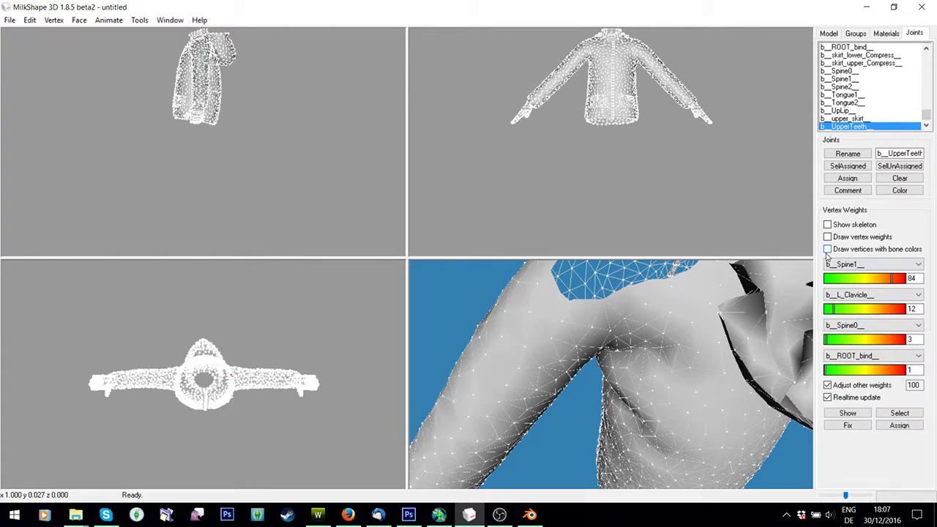
- Assign the same Spine1 84, L_Clavicle 12, Spine0 3 and ROOT_bind 1 weights to the remaining green-tinted vertices under the left armpit
{"action": "scroll", "coordinate": [697, 354], "scroll_direction": "down", "scroll_amount": 5}
{"action": "scroll", "coordinate": [697, 355], "scroll_direction": "up", "scroll_amount": 5}
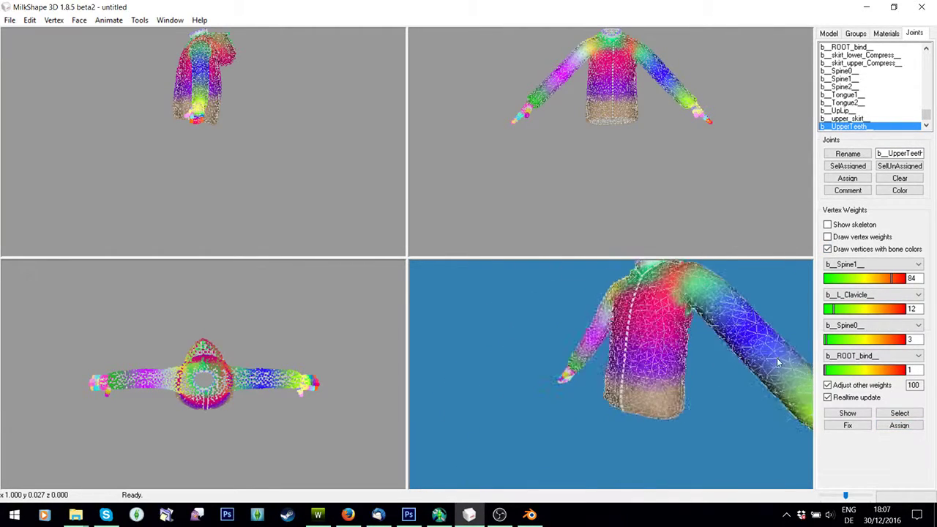
{"action": "scroll", "coordinate": [741, 318], "scroll_direction": "up", "scroll_amount": 5}
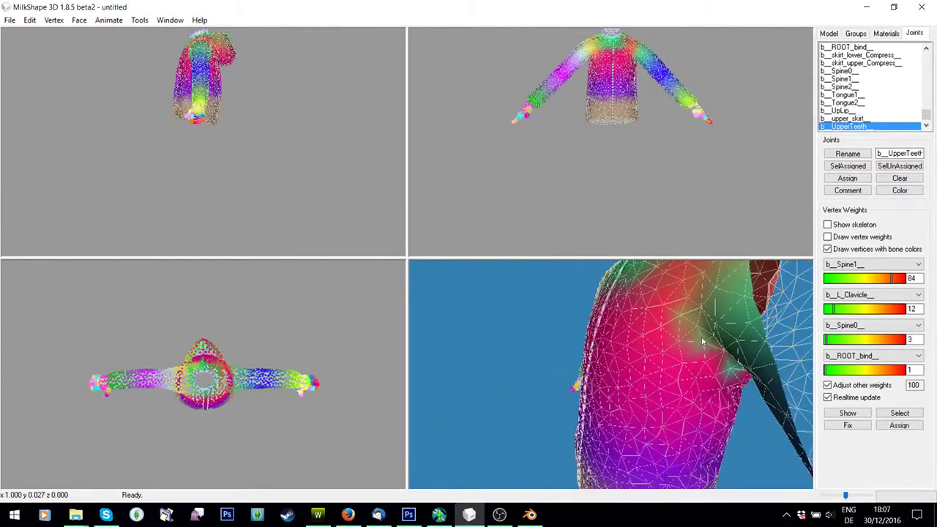
{"action": "left_click_drag", "start_coordinate": [709, 320], "coordinate": [779, 296]}
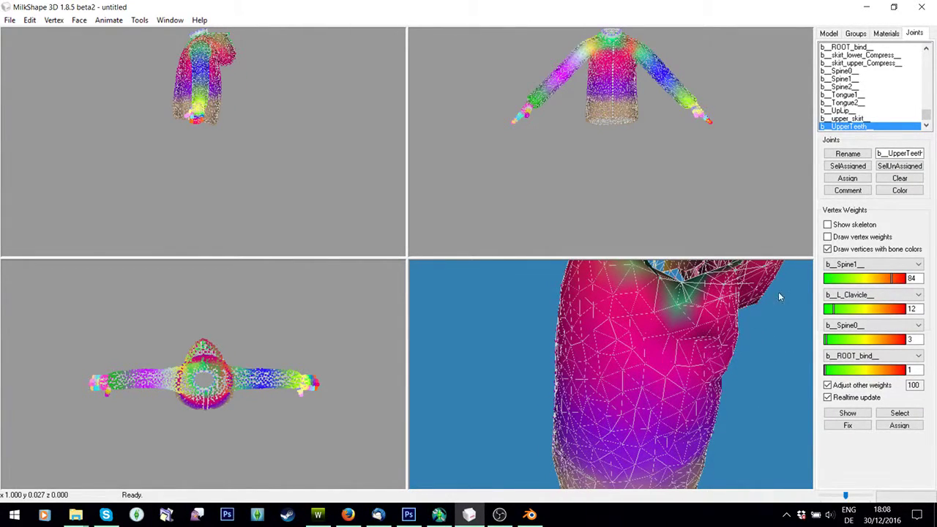
{"action": "left_click", "coordinate": [828, 250]}
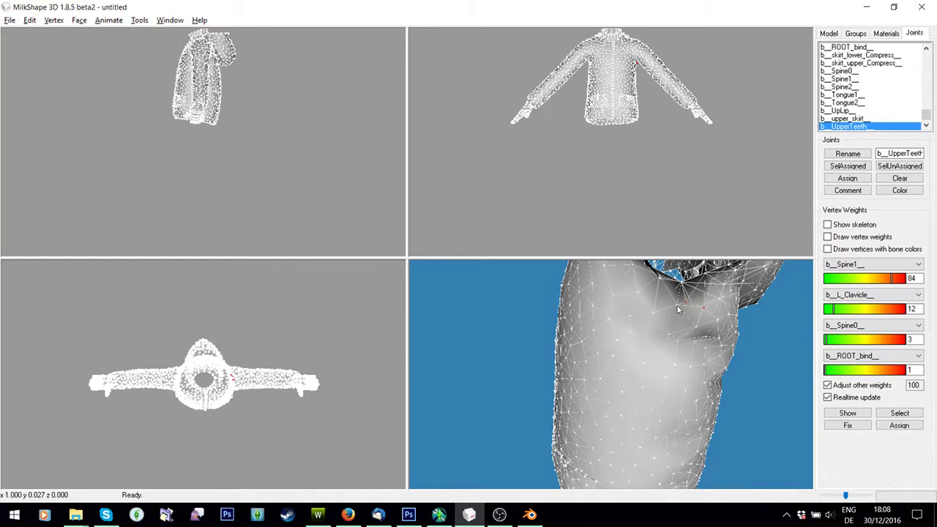
{"action": "left_click", "coordinate": [827, 250]}
{"action": "left_click", "coordinate": [827, 250]}
{"action": "left_click", "coordinate": [891, 429]}
{"action": "left_click", "coordinate": [827, 250]}
- Load the bone weights of a vertex on the upper left chest and compare them with the bone colours
{"action": "mouse_move", "coordinate": [625, 320]}
{"action": "left_mouse_down"}
{"action": "mouse_move", "coordinate": [707, 324]}
{"action": "mouse_move", "coordinate": [706, 343]}
{"action": "mouse_move", "coordinate": [754, 315]}
{"action": "left_mouse_up"}
{"action": "left_click", "coordinate": [823, 250]}
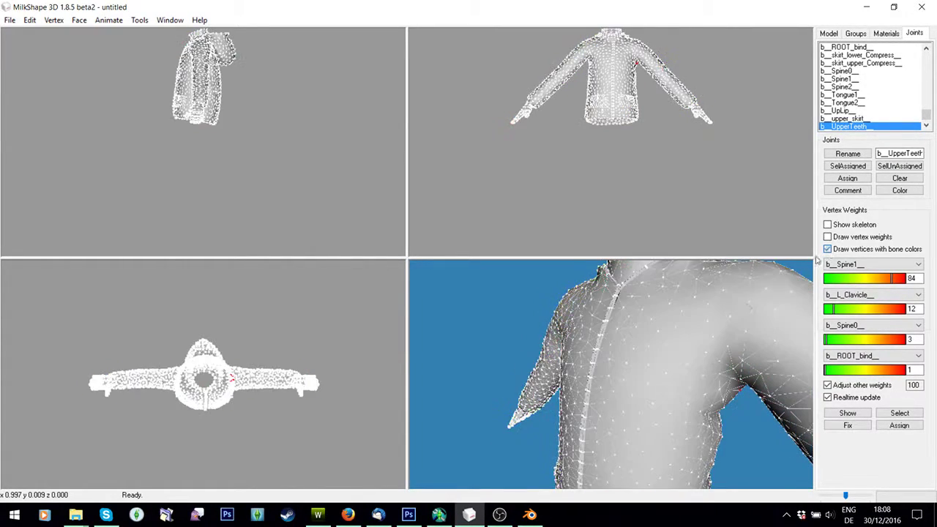
{"action": "left_click", "coordinate": [847, 413]}
{"action": "left_click", "coordinate": [828, 249]}
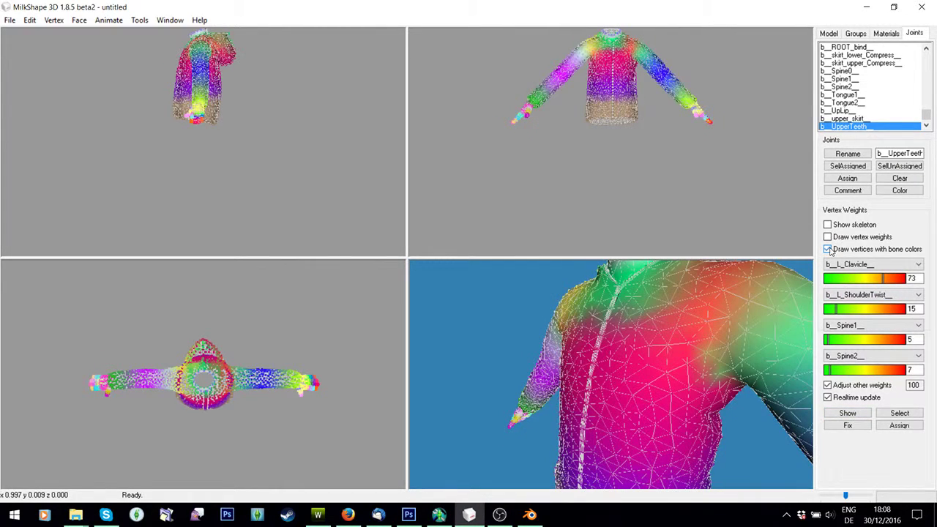
{"action": "left_click", "coordinate": [828, 250]}
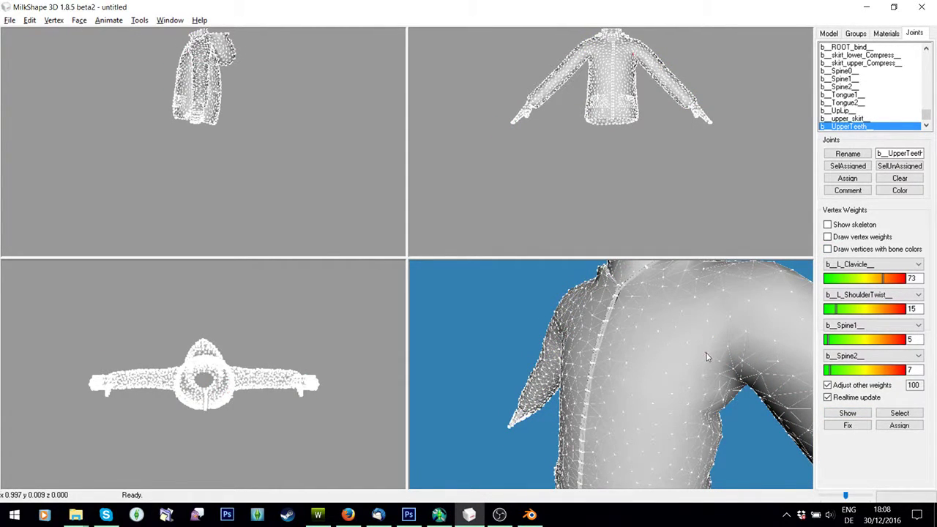
- Load the bone weights of a chest vertex nearer the left armpit and compare them with the surrounding bone colours
{"action": "left_click", "coordinate": [827, 250]}
{"action": "left_click", "coordinate": [828, 249]}
{"action": "left_click", "coordinate": [848, 412]}
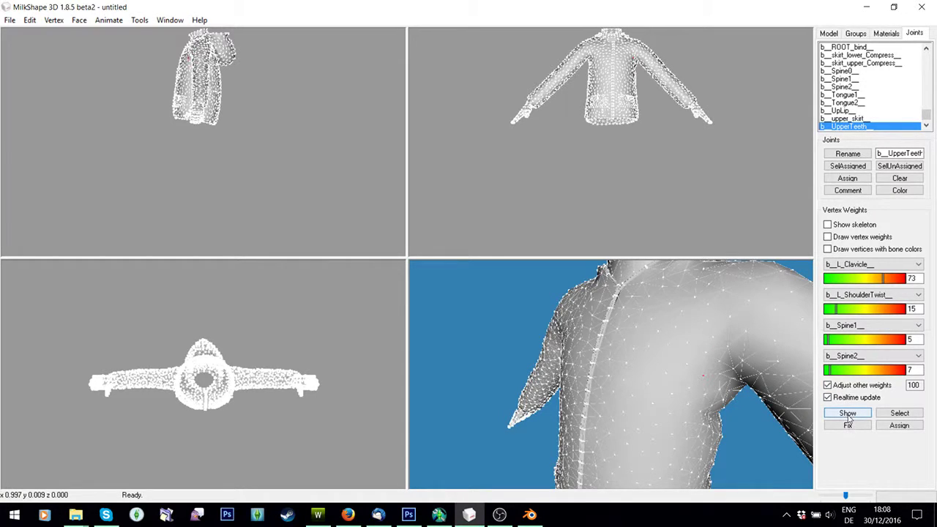
{"action": "left_click", "coordinate": [828, 249]}
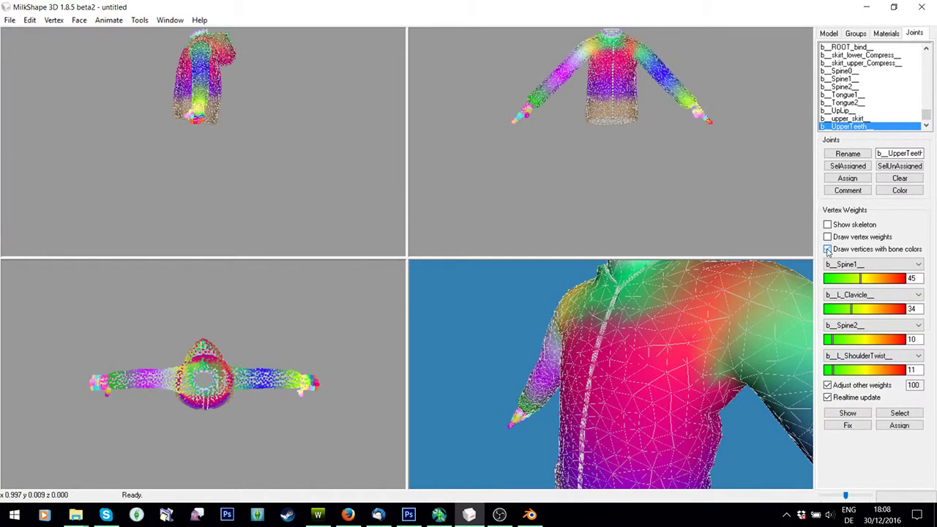
{"action": "left_click", "coordinate": [828, 250]}
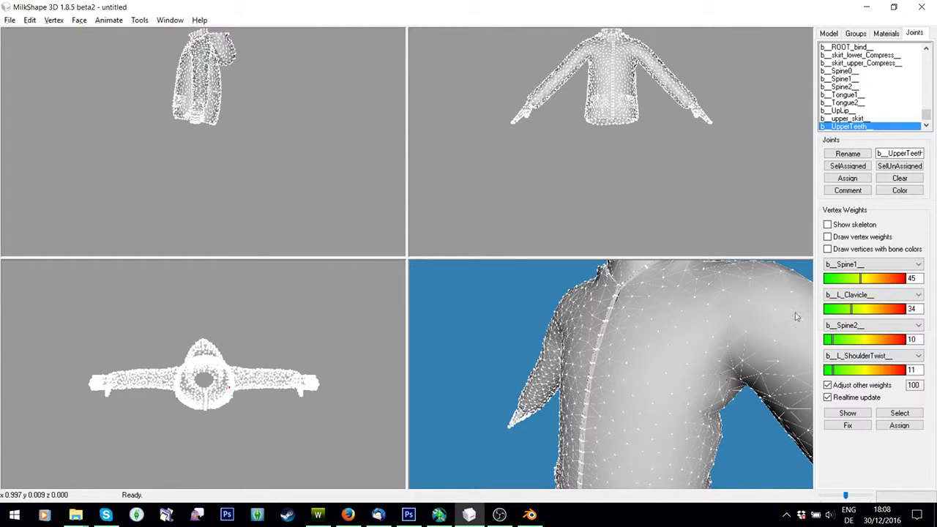
{"action": "left_click", "coordinate": [828, 248]}
{"action": "left_click", "coordinate": [828, 250]}
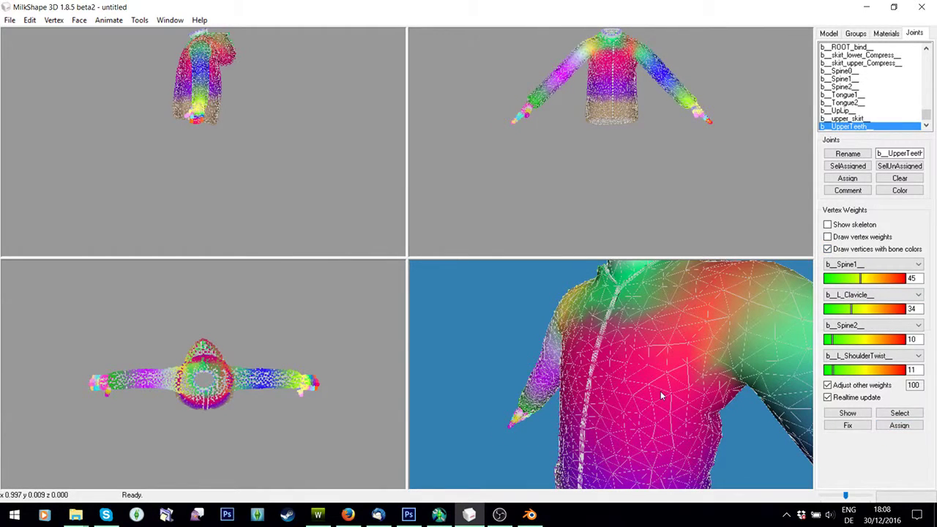
- Export the corrected jacket as a TSRW Object, overwriting Tut.wso in the Puff folder
{"action": "left_click_drag", "start_coordinate": [661, 397], "coordinate": [594, 369]}
{"action": "scroll", "coordinate": [853, 383], "scroll_direction": "up", "scroll_amount": 5}
{"action": "scroll", "coordinate": [724, 361], "scroll_direction": "down", "scroll_amount": 5}
{"action": "scroll", "coordinate": [563, 364], "scroll_direction": "up", "scroll_amount": 5}
{"action": "scroll", "coordinate": [652, 372], "scroll_direction": "down", "scroll_amount": 5}
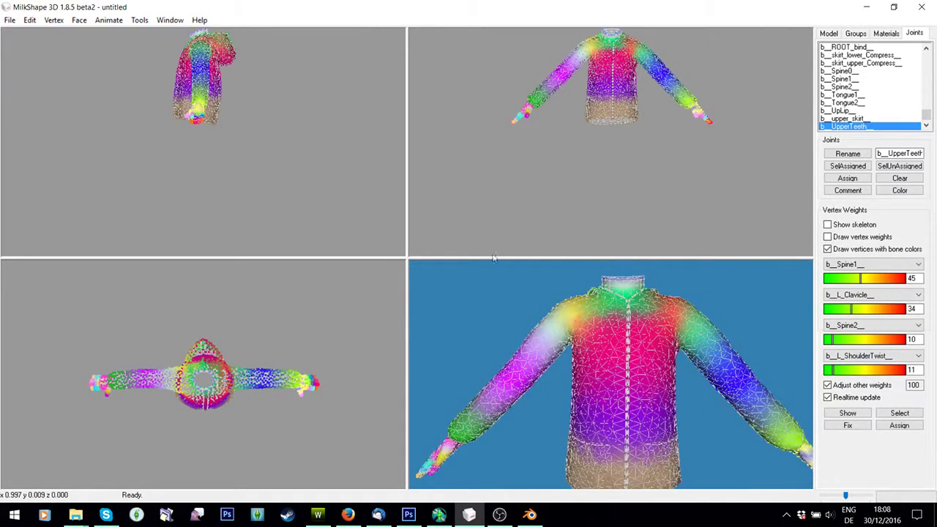
{"action": "left_click", "coordinate": [9, 20]}
{"action": "mouse_move", "coordinate": [73, 120]}
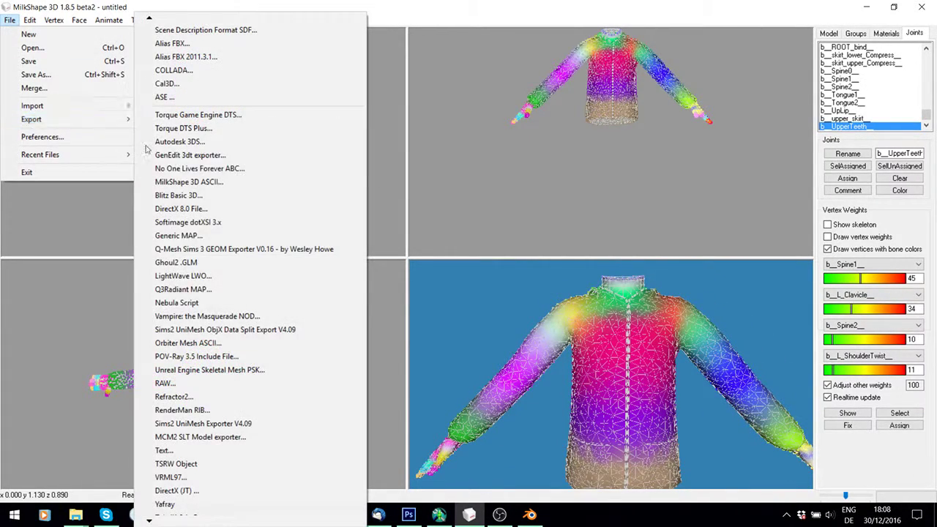
{"action": "left_click", "coordinate": [199, 465]}
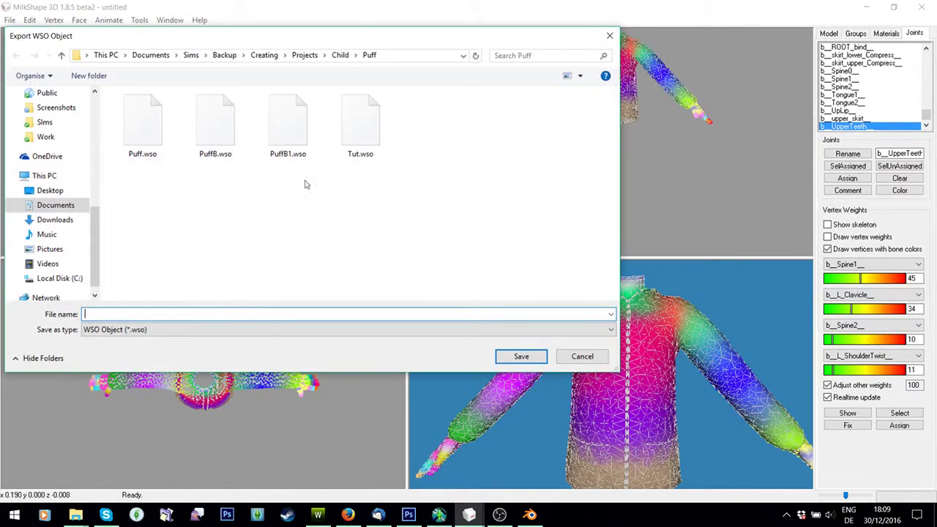
{"action": "double_click", "coordinate": [361, 124]}
{"action": "left_click", "coordinate": [504, 261]}
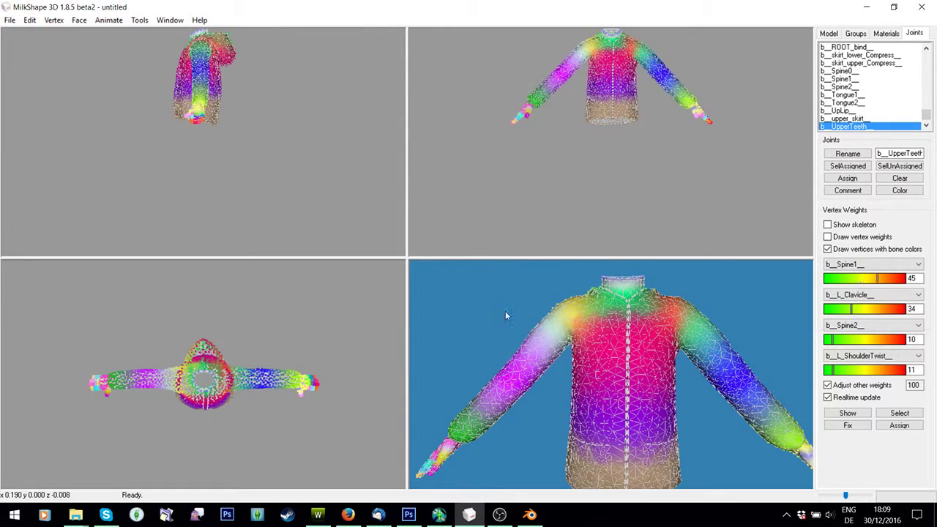
- Switch to TSR Workshop, import Tut.wso with updated bounding box values, and check the jacket from behind in a different animation pose
{"action": "left_click", "coordinate": [318, 514]}
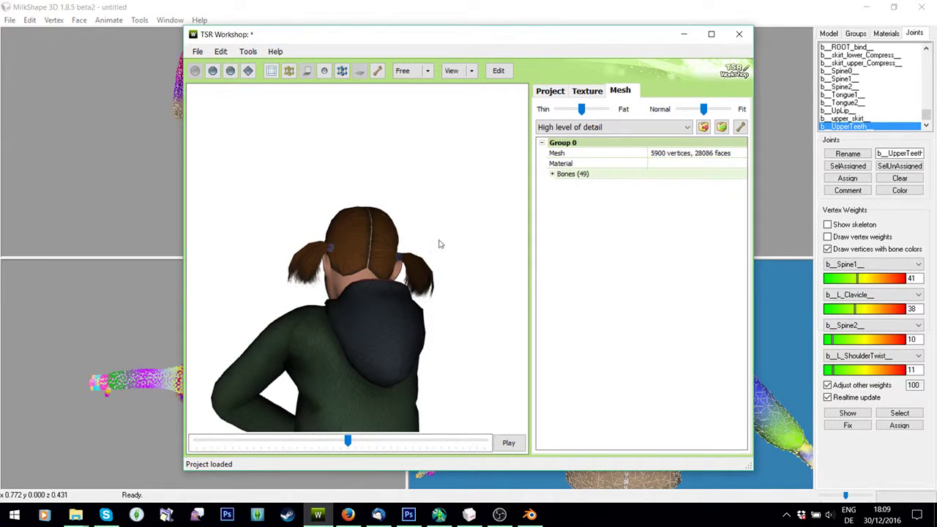
{"action": "left_click", "coordinate": [721, 127]}
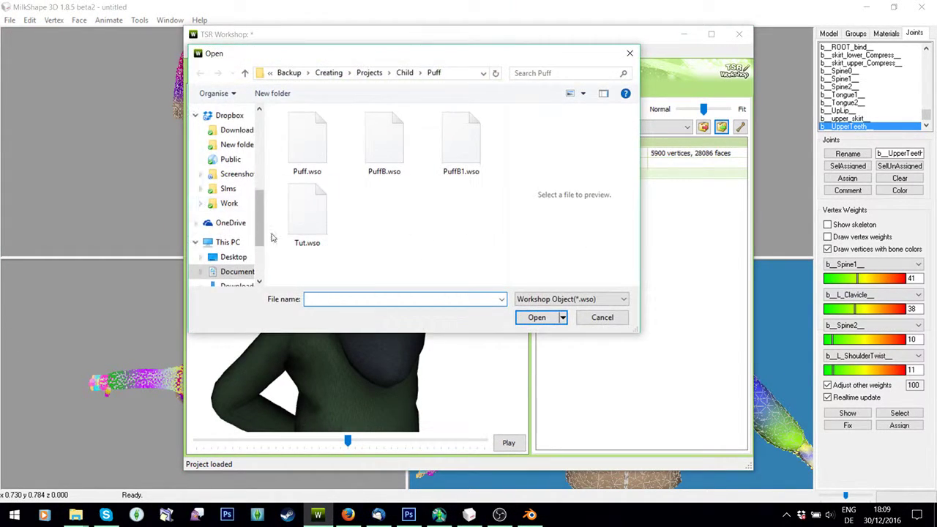
{"action": "double_click", "coordinate": [318, 236]}
{"action": "left_click", "coordinate": [572, 309]}
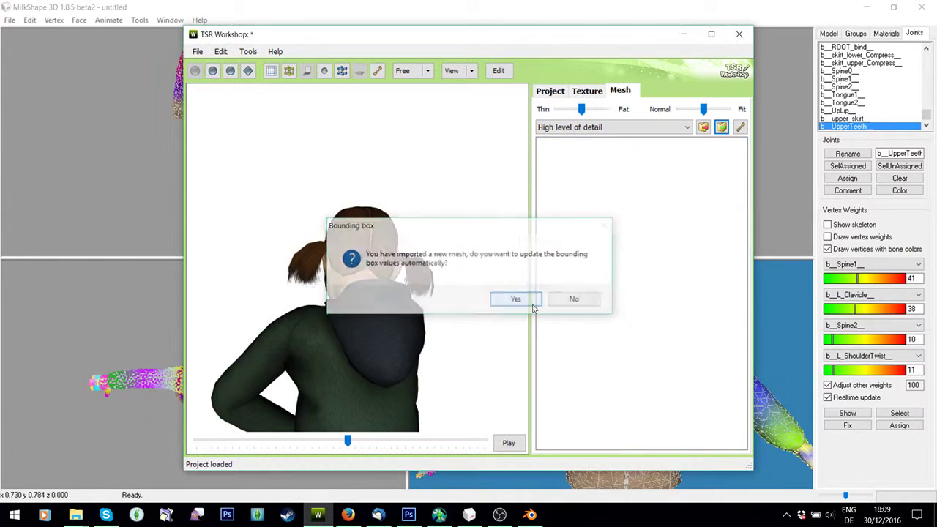
{"action": "left_click", "coordinate": [513, 298]}
{"action": "left_click", "coordinate": [488, 297]}
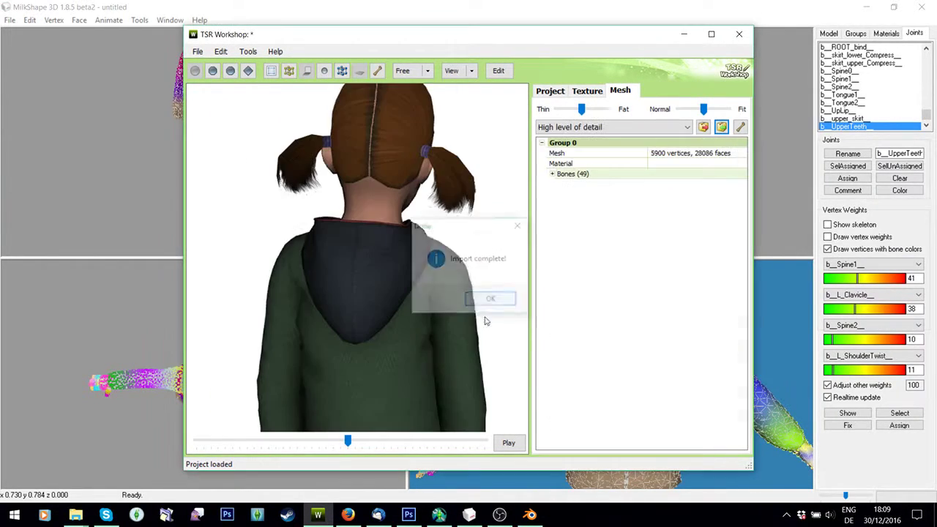
{"action": "left_click_drag", "start_coordinate": [352, 441], "coordinate": [353, 445]}
{"action": "left_click_drag", "start_coordinate": [323, 379], "coordinate": [408, 319]}
- Import PuffB1.wso in place of the current high level of detail mesh, updating the bounding box values automatically
{"action": "left_click", "coordinate": [721, 126]}
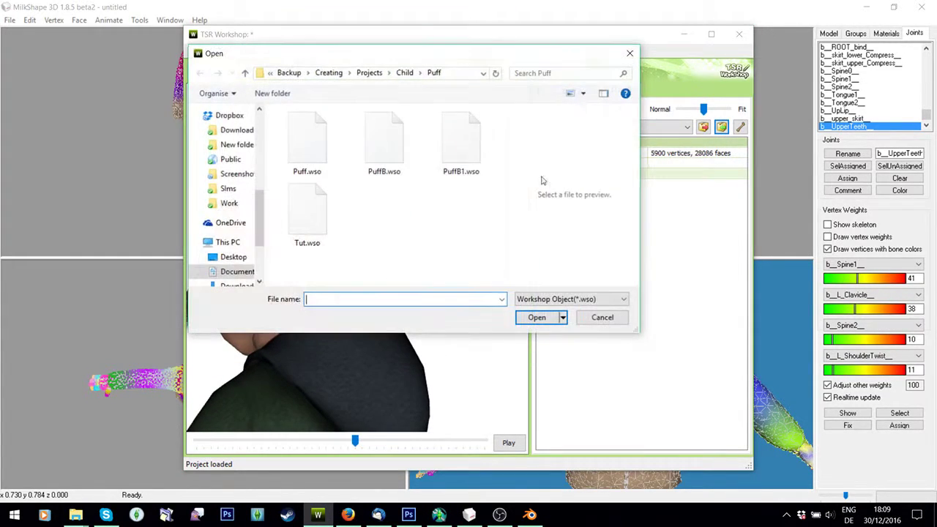
{"action": "double_click", "coordinate": [451, 143]}
{"action": "left_click", "coordinate": [568, 308]}
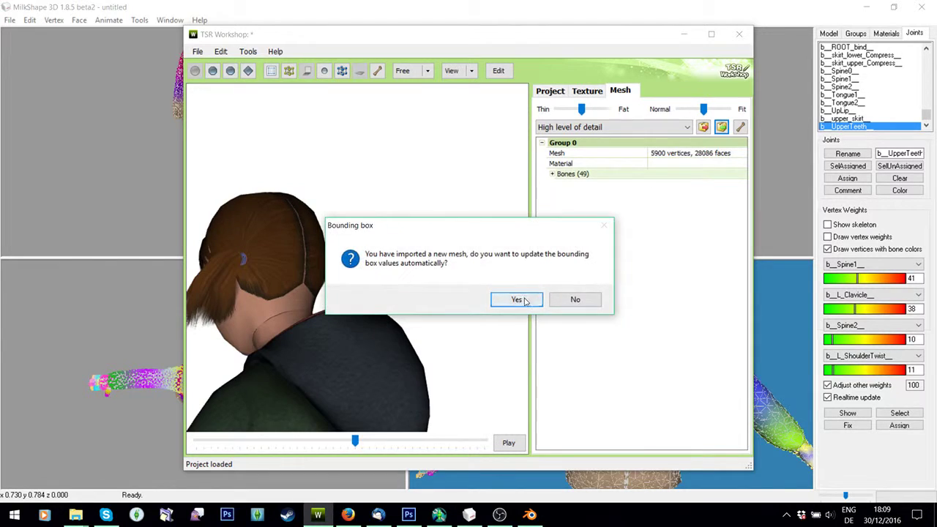
{"action": "left_click", "coordinate": [515, 298]}
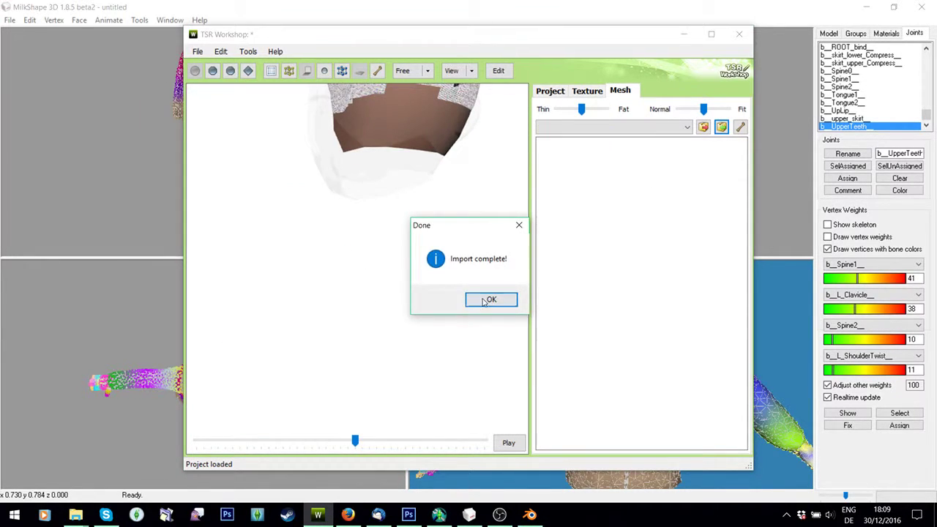
{"action": "left_click", "coordinate": [488, 298]}
- Check how the PuffB1 jacket deforms from behind and from the front in other animation frames
{"action": "scroll", "coordinate": [381, 284], "scroll_direction": "down", "scroll_amount": 2}
{"action": "left_click_drag", "start_coordinate": [381, 283], "coordinate": [459, 305]}
{"action": "scroll", "coordinate": [372, 281], "scroll_direction": "up", "scroll_amount": 4}
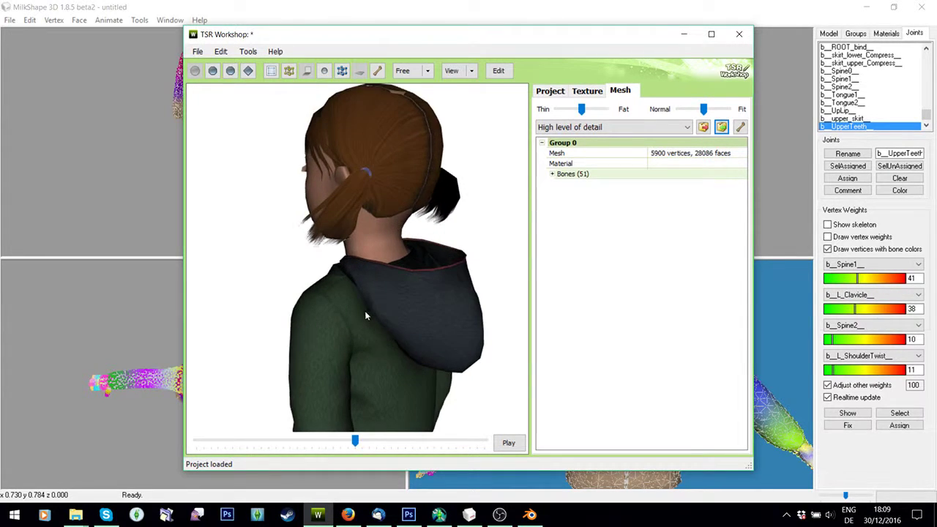
{"action": "left_click_drag", "start_coordinate": [365, 314], "coordinate": [603, 300]}
{"action": "left_click_drag", "start_coordinate": [323, 271], "coordinate": [319, 250]}
{"action": "scroll", "coordinate": [356, 285], "scroll_direction": "down", "scroll_amount": 1}
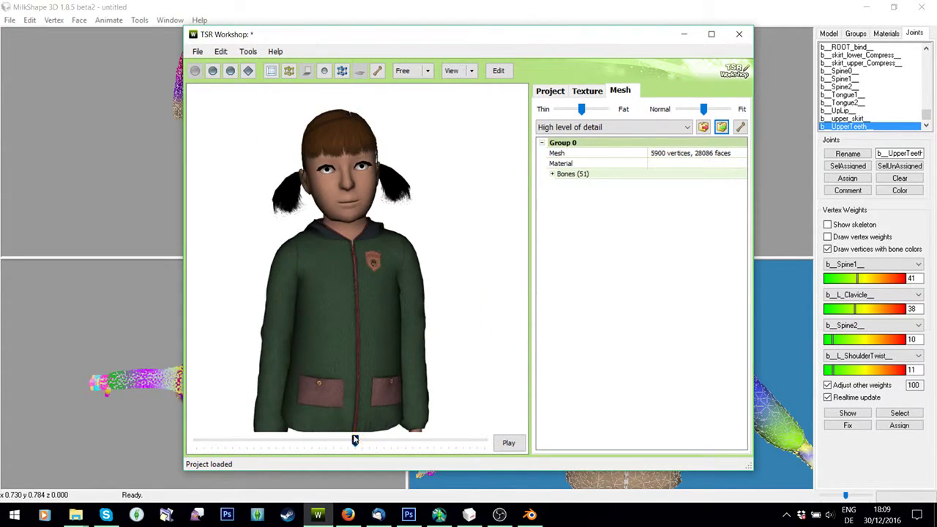
{"action": "mouse_move", "coordinate": [354, 439]}
{"action": "left_mouse_down"}
{"action": "mouse_move", "coordinate": [478, 441]}
{"action": "mouse_move", "coordinate": [344, 441]}
{"action": "mouse_move", "coordinate": [418, 441]}
{"action": "mouse_move", "coordinate": [363, 434]}
{"action": "left_mouse_up"}
{"action": "mouse_move", "coordinate": [399, 337]}
{"action": "left_mouse_down"}
{"action": "mouse_move", "coordinate": [389, 351]}
{"action": "mouse_move", "coordinate": [404, 331]}
{"action": "left_mouse_up"}
{"action": "scroll", "coordinate": [403, 342], "scroll_direction": "up", "scroll_amount": 1}
- Switch to MilkShape 3D, delete the group_base mesh and import another saved version of the puff jacket
{"action": "left_click", "coordinate": [856, 33]}
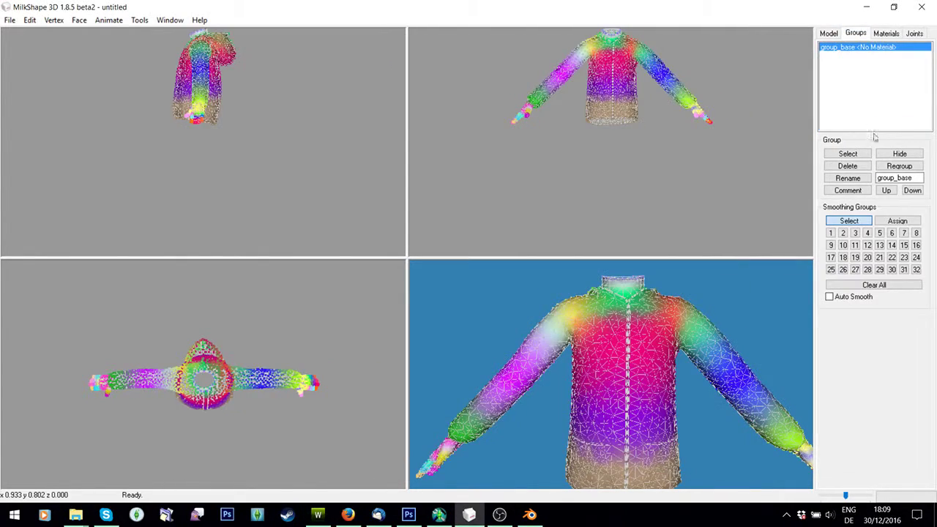
{"action": "left_click", "coordinate": [855, 168]}
{"action": "left_click", "coordinate": [9, 20]}
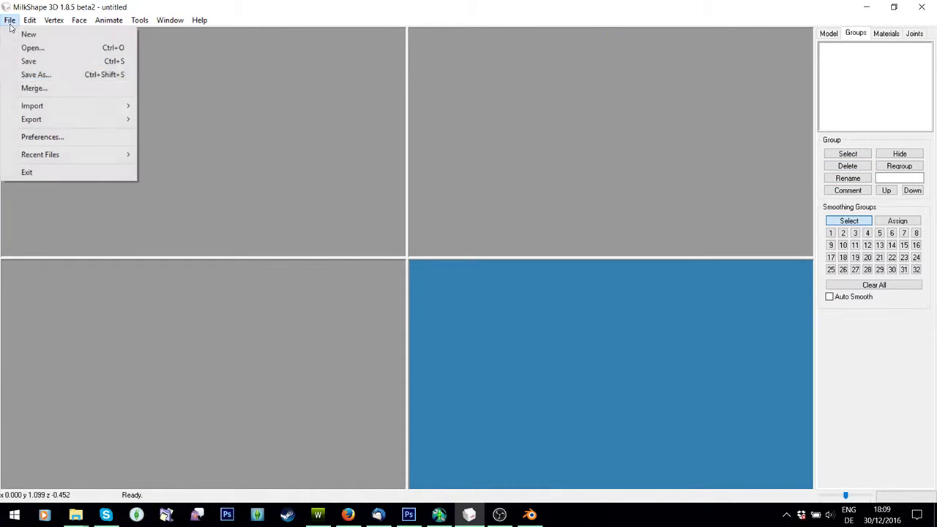
{"action": "mouse_move", "coordinate": [52, 105]}
{"action": "left_click", "coordinate": [173, 481]}
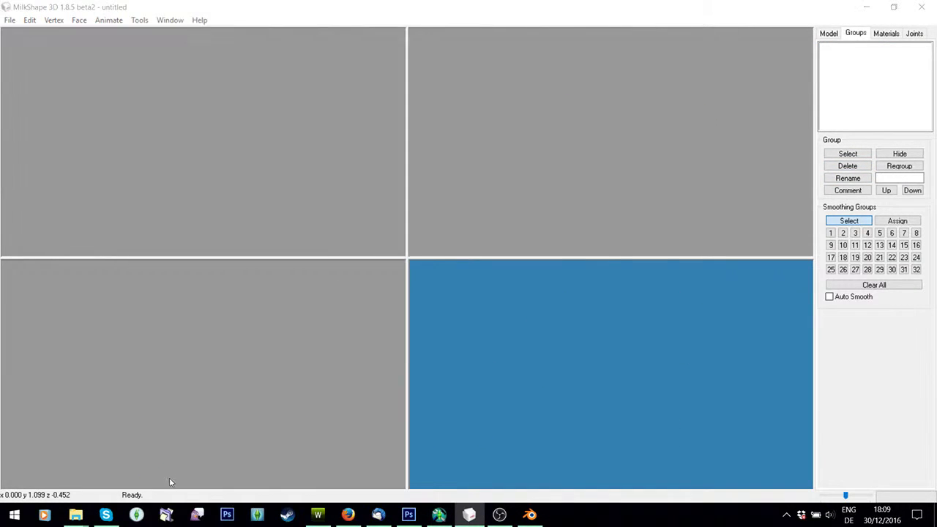
{"action": "left_click", "coordinate": [265, 139]}
{"action": "double_click", "coordinate": [264, 139]}
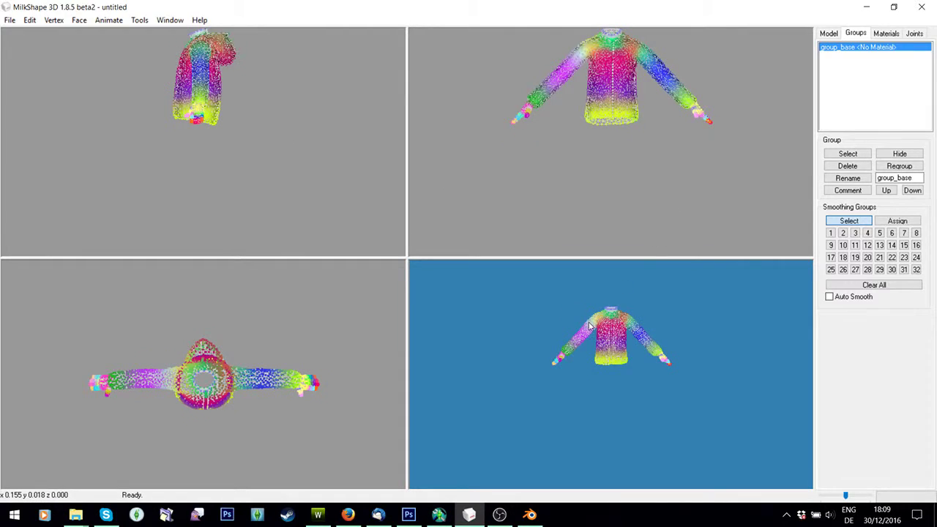
- Compare the imported jacket's bone colours around the collar and shoulders with the posed jacket in TSR Workshop
{"action": "scroll", "coordinate": [592, 293], "scroll_direction": "up", "scroll_amount": 5}
{"action": "left_click_drag", "start_coordinate": [591, 257], "coordinate": [622, 383]}
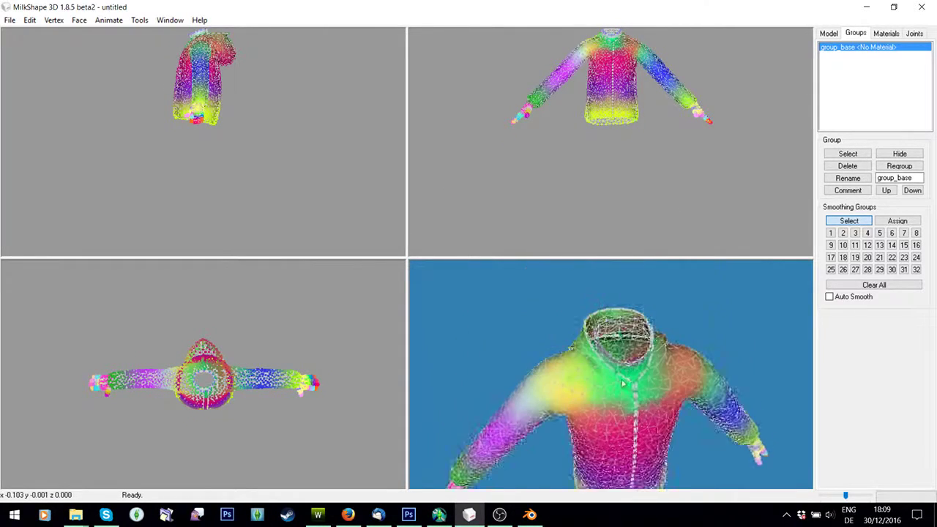
{"action": "scroll", "coordinate": [622, 383], "scroll_direction": "up", "scroll_amount": 3}
{"action": "left_click", "coordinate": [319, 516]}
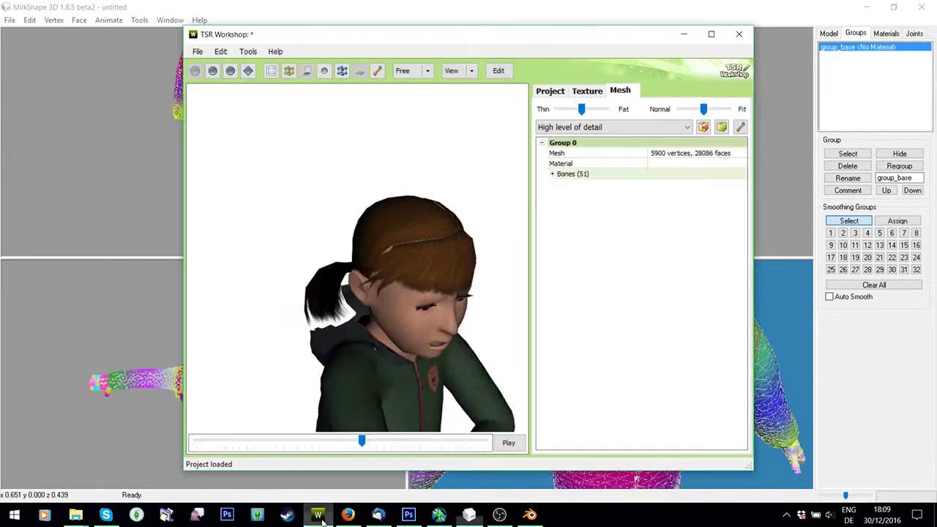
{"action": "left_click", "coordinate": [319, 516]}
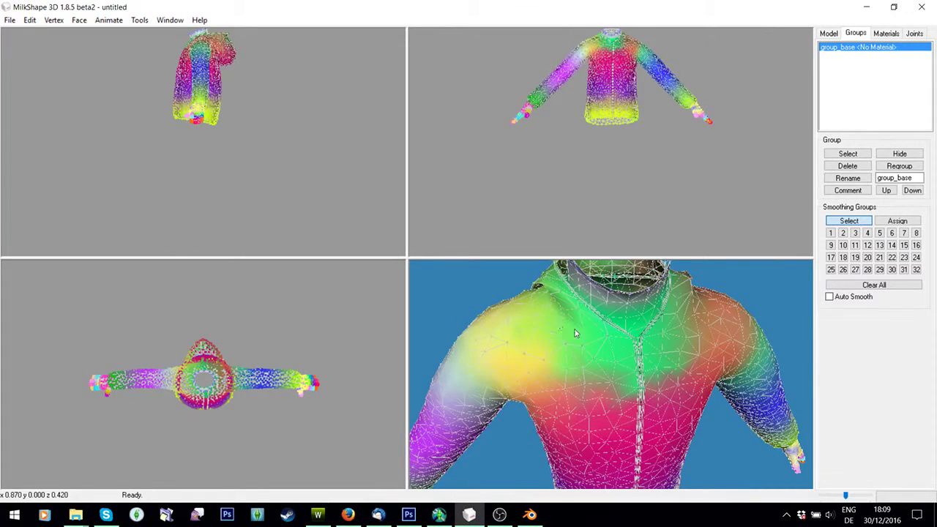
- Examine the bone colour transition between the right shoulder and collar up close, and return to TSR Workshop to compare the posed jacket
{"action": "scroll", "coordinate": [575, 334], "scroll_direction": "up", "scroll_amount": 6}
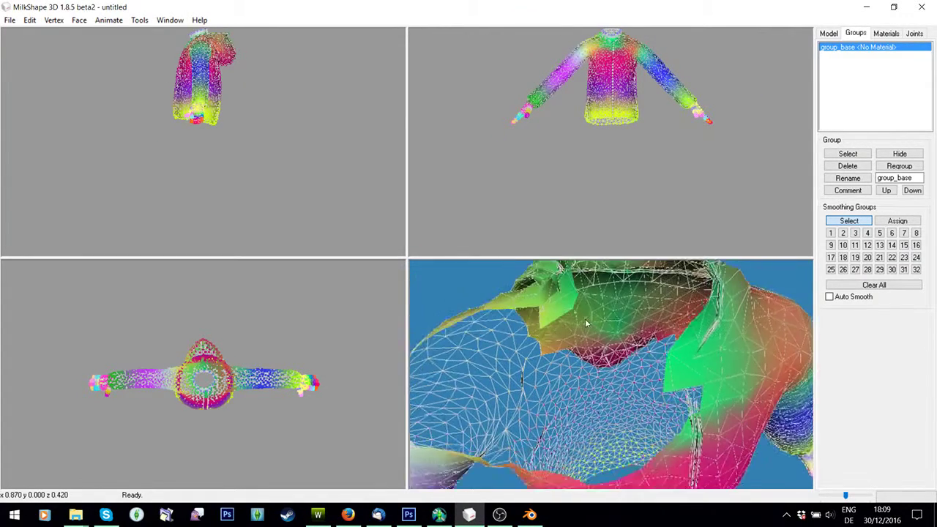
{"action": "scroll", "coordinate": [585, 323], "scroll_direction": "down", "scroll_amount": 4}
{"action": "scroll", "coordinate": [584, 341], "scroll_direction": "up", "scroll_amount": 5}
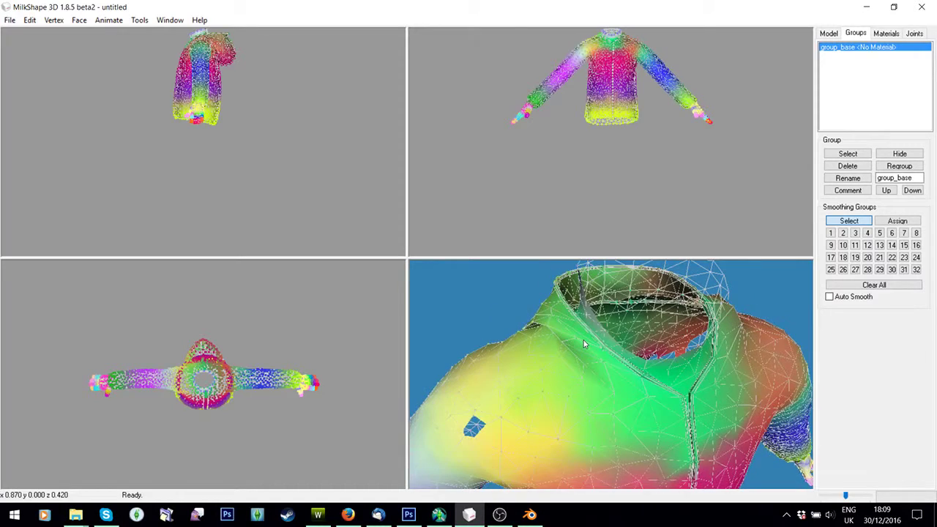
{"action": "scroll", "coordinate": [582, 341], "scroll_direction": "down", "scroll_amount": 5}
{"action": "scroll", "coordinate": [580, 339], "scroll_direction": "up", "scroll_amount": 1}
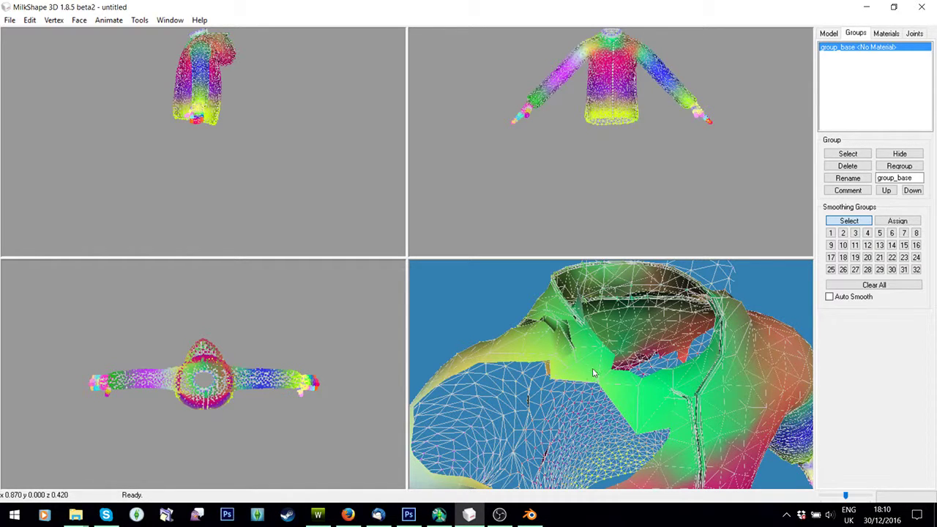
{"action": "scroll", "coordinate": [587, 365], "scroll_direction": "up", "scroll_amount": 2}
{"action": "scroll", "coordinate": [588, 364], "scroll_direction": "down", "scroll_amount": 3}
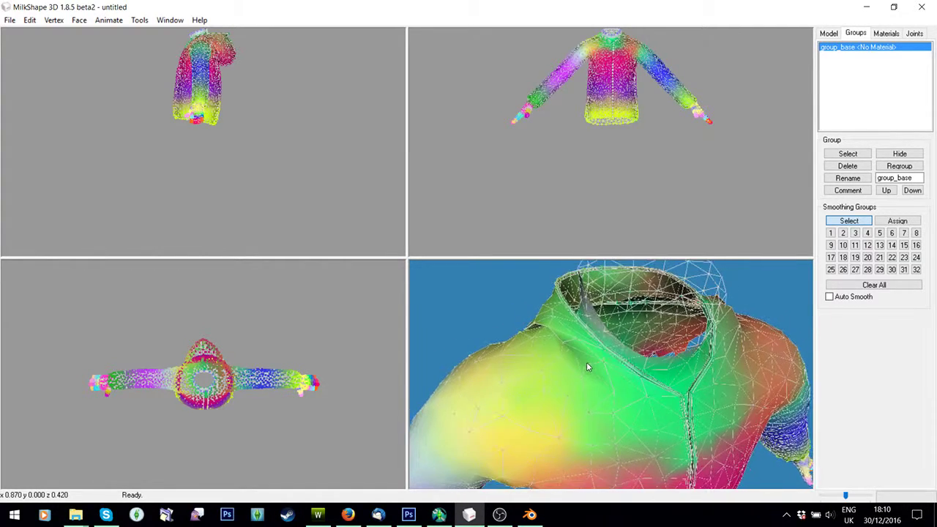
{"action": "scroll", "coordinate": [585, 364], "scroll_direction": "up", "scroll_amount": 2}
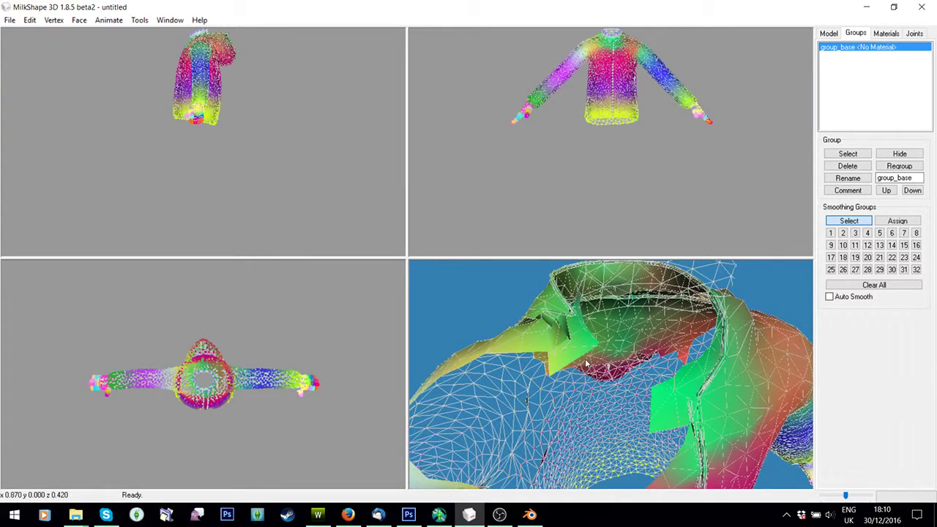
{"action": "scroll", "coordinate": [585, 365], "scroll_direction": "down", "scroll_amount": 3}
{"action": "scroll", "coordinate": [585, 364], "scroll_direction": "up", "scroll_amount": 2}
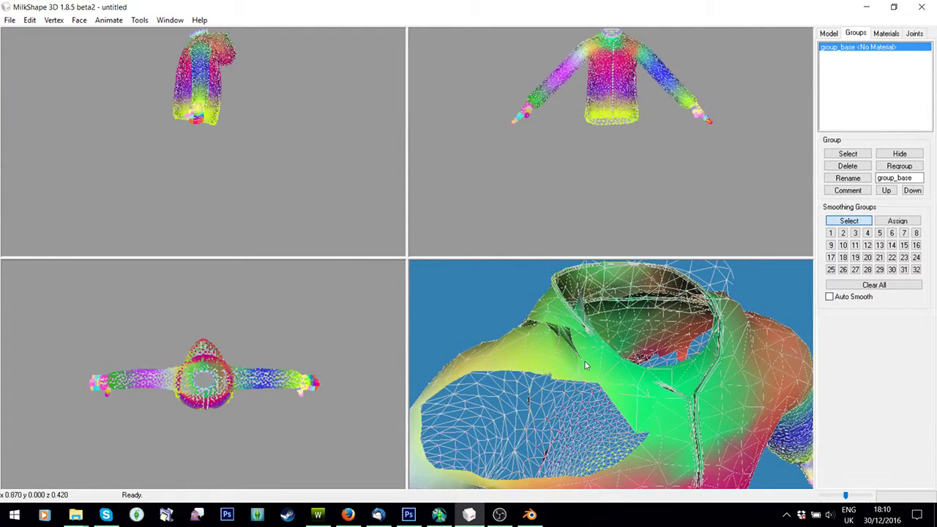
{"action": "scroll", "coordinate": [588, 366], "scroll_direction": "down", "scroll_amount": 4}
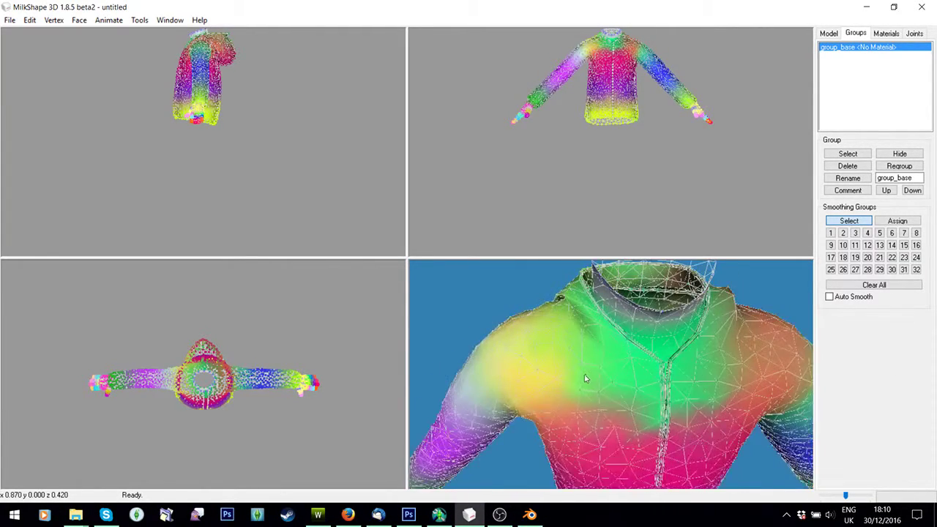
{"action": "left_click", "coordinate": [323, 516]}
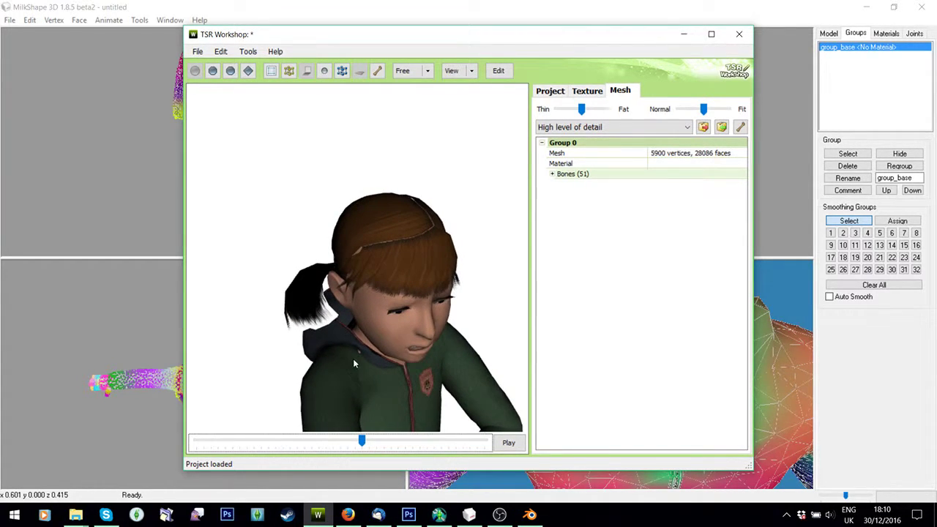
- Switch to MilkShape 3D, hide the bone colours and show the bone weights of a vertex between the right shoulder and collar
{"action": "left_click", "coordinate": [769, 226]}
{"action": "left_click_drag", "start_coordinate": [587, 374], "coordinate": [601, 418]}
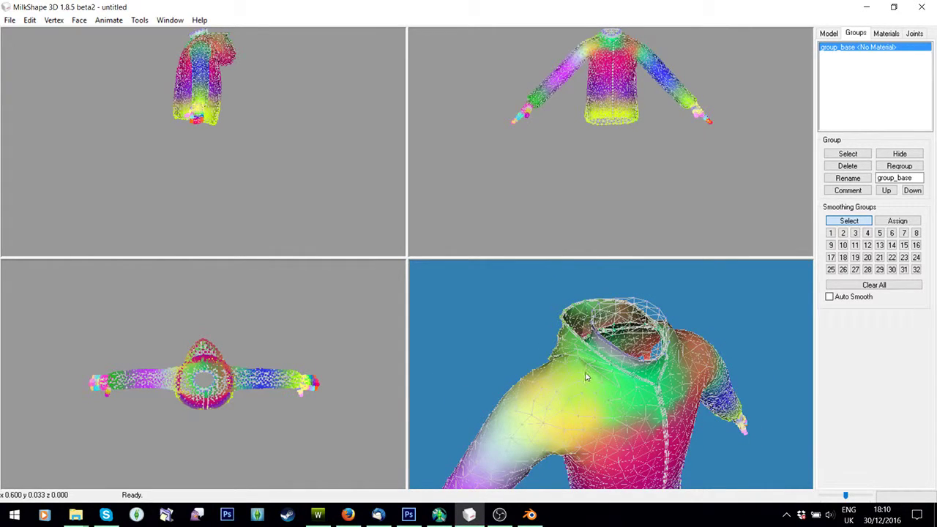
{"action": "scroll", "coordinate": [585, 377], "scroll_direction": "up", "scroll_amount": 6}
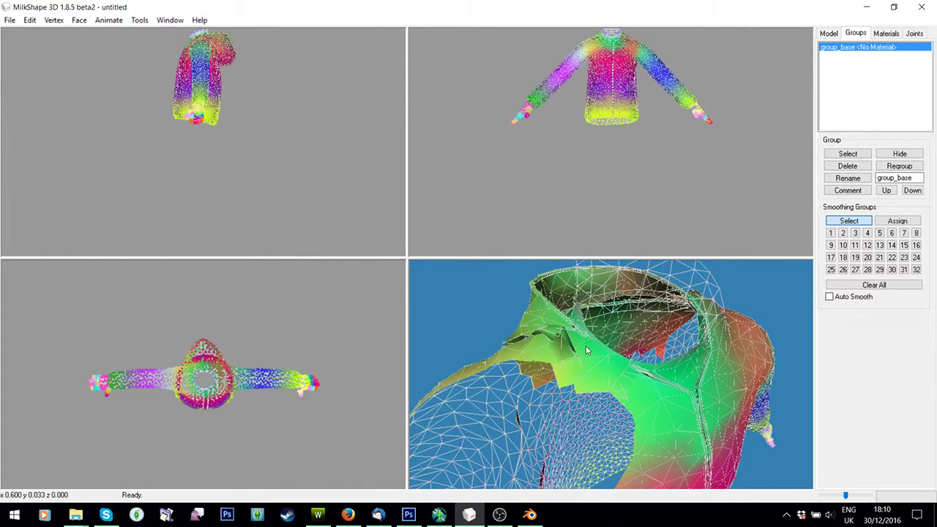
{"action": "scroll", "coordinate": [586, 348], "scroll_direction": "down", "scroll_amount": 3}
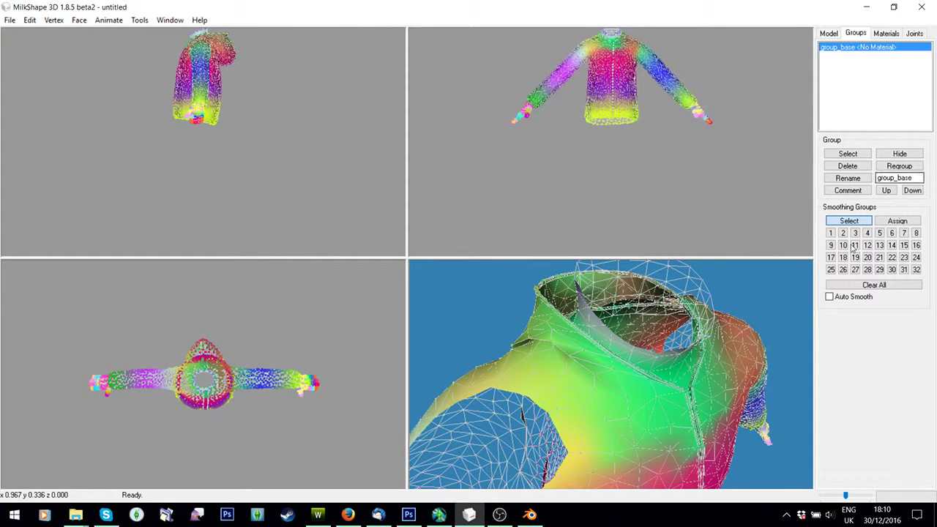
{"action": "left_click", "coordinate": [913, 33]}
{"action": "left_click", "coordinate": [827, 250]}
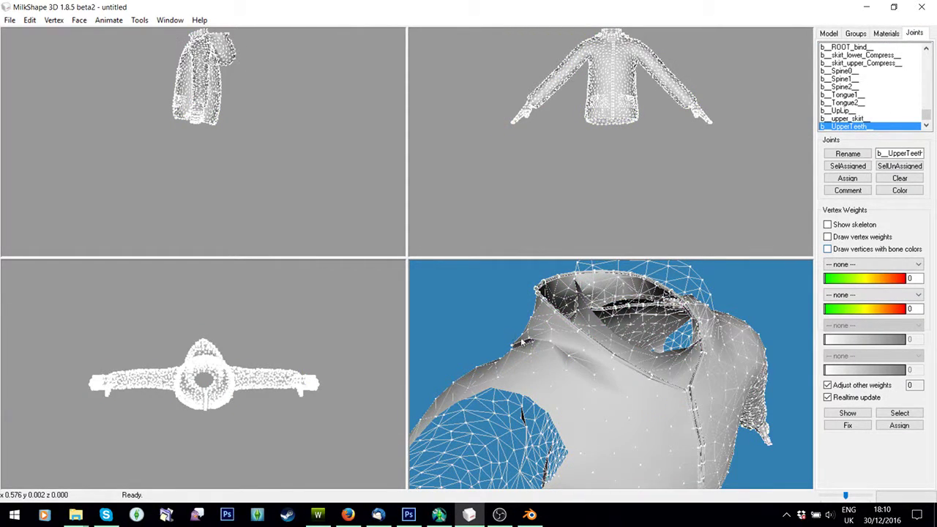
{"action": "left_click", "coordinate": [852, 414]}
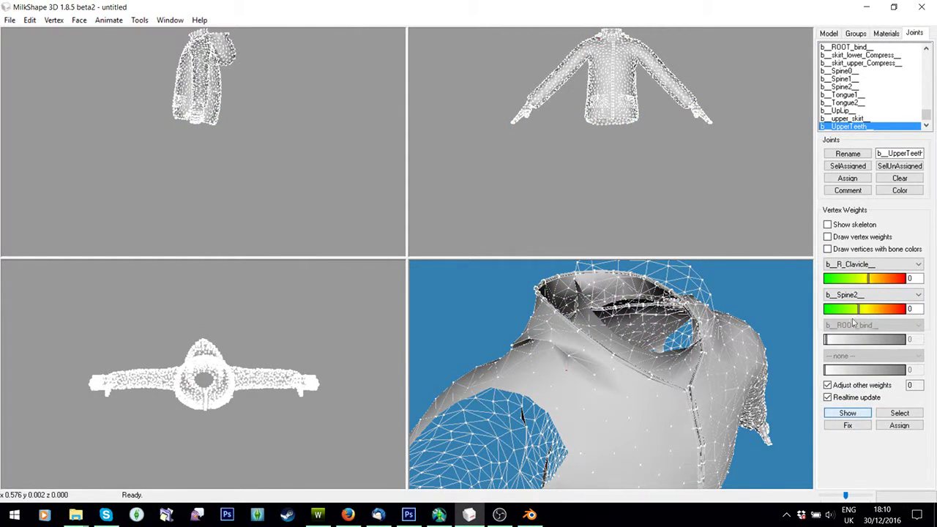
- Show the bone weights of a nearby shoulder vertex and compare them with the bone colours around it
{"action": "left_click_drag", "start_coordinate": [593, 409], "coordinate": [576, 388]}
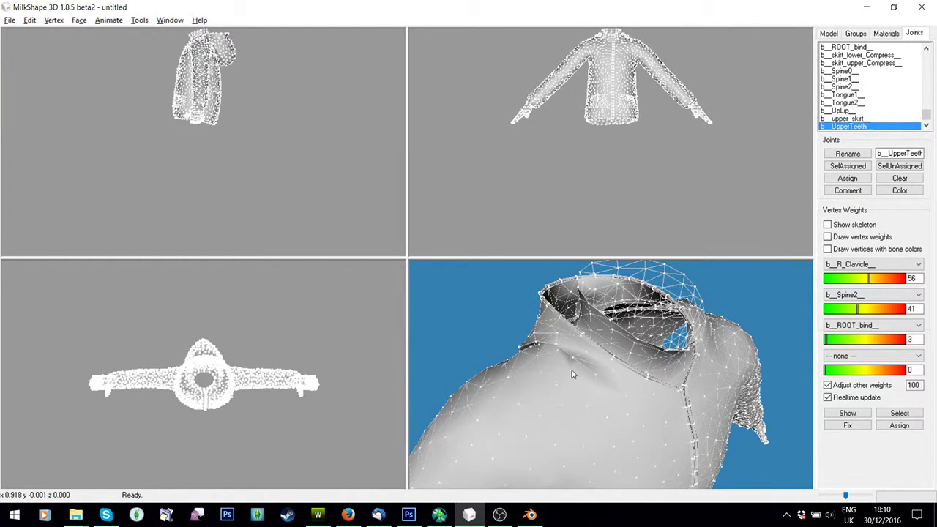
{"action": "left_click", "coordinate": [847, 413]}
{"action": "left_click_drag", "start_coordinate": [681, 423], "coordinate": [676, 418]}
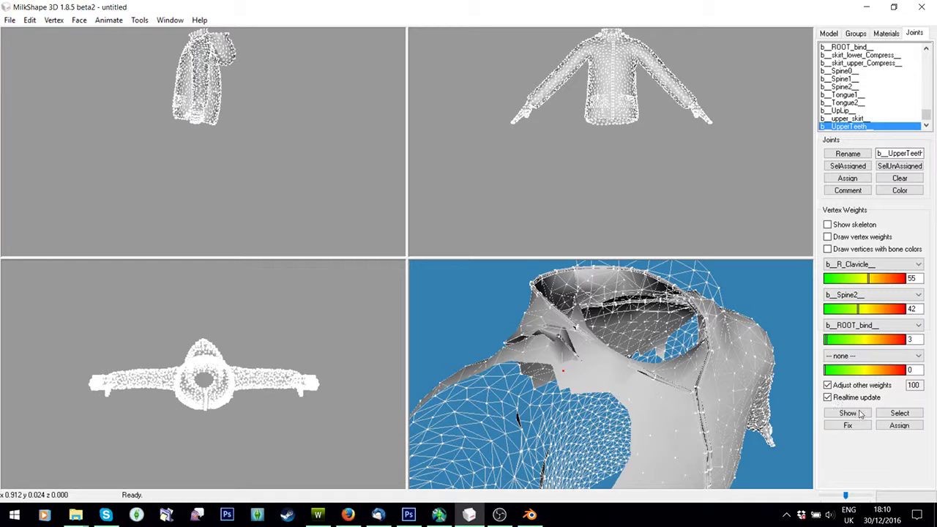
{"action": "left_click", "coordinate": [827, 250]}
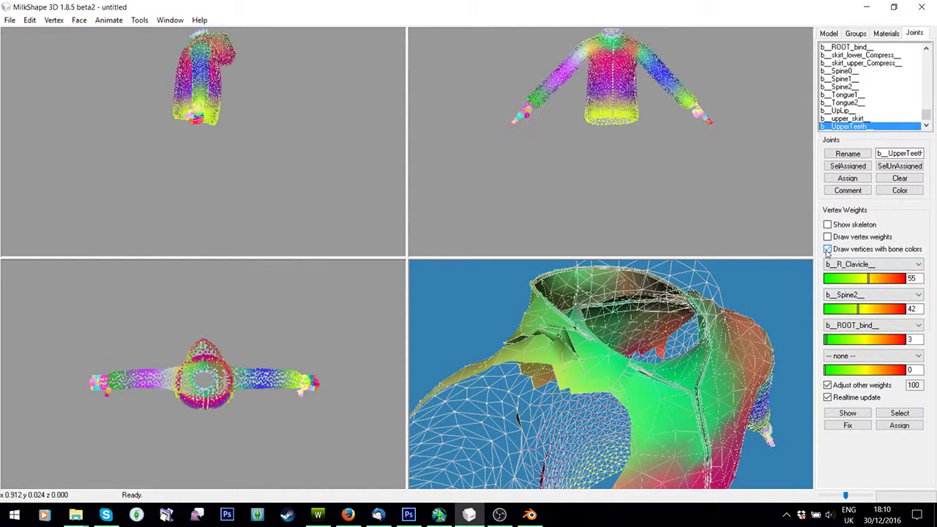
{"action": "left_click", "coordinate": [827, 249]}
- Export the jacket as a WSO object, overwriting PuffB1.wso
{"action": "left_click", "coordinate": [9, 20]}
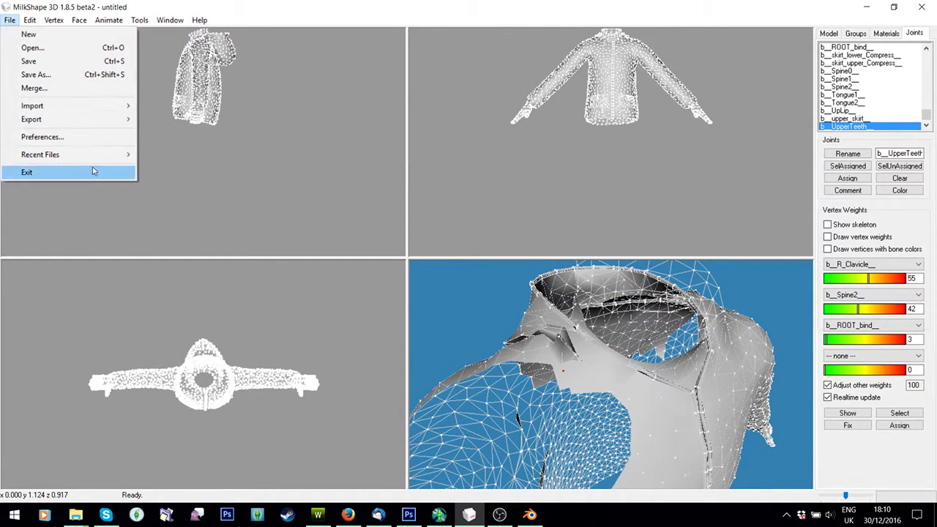
{"action": "mouse_move", "coordinate": [90, 119]}
{"action": "left_click", "coordinate": [189, 461]}
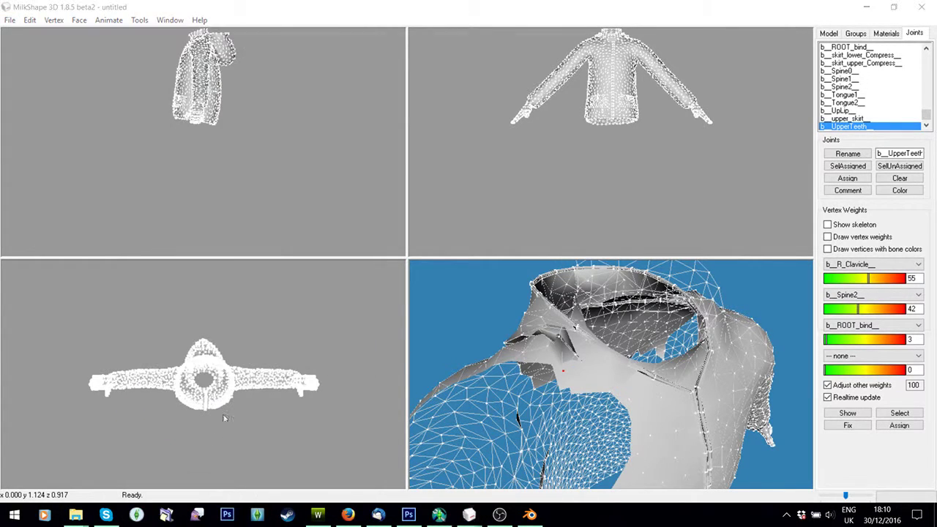
{"action": "left_click", "coordinate": [288, 124]}
{"action": "left_click", "coordinate": [521, 357]}
{"action": "left_click", "coordinate": [503, 263]}
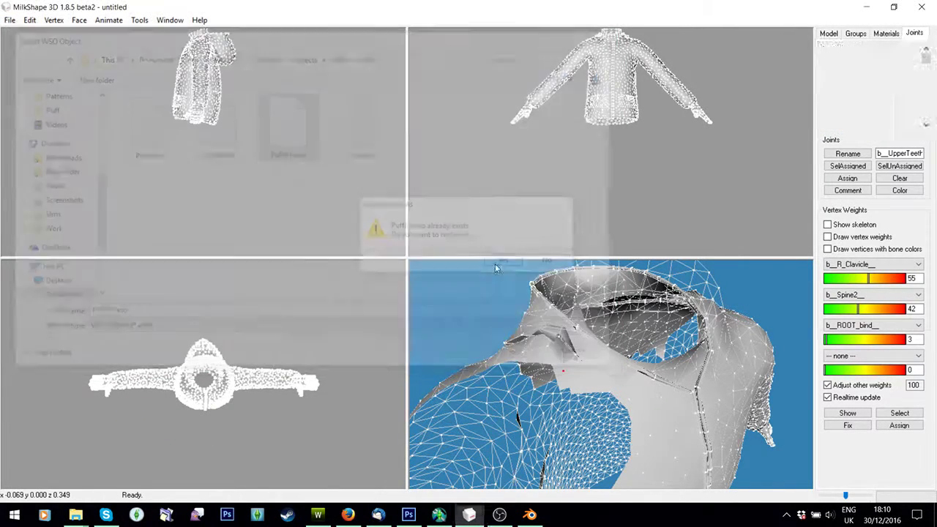
- Switch to TSR Workshop and import the exported jacket for the high level of detail, without optimizing the mesh
{"action": "left_click", "coordinate": [318, 514]}
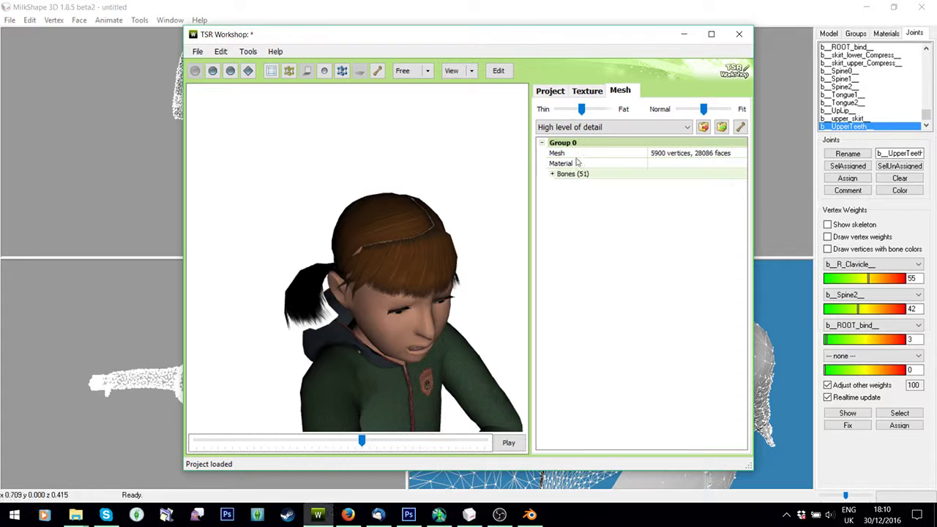
{"action": "left_click", "coordinate": [721, 126]}
{"action": "double_click", "coordinate": [473, 146]}
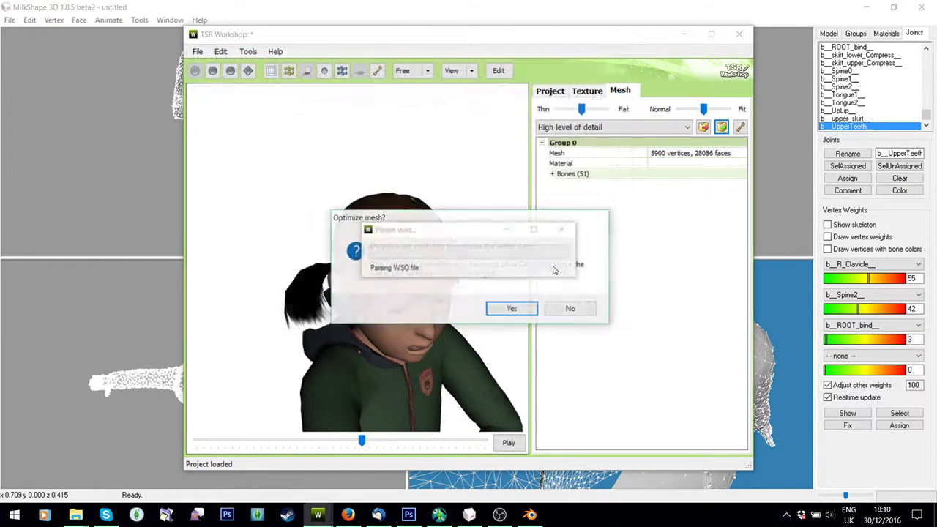
{"action": "left_click", "coordinate": [565, 307]}
{"action": "left_click", "coordinate": [516, 299]}
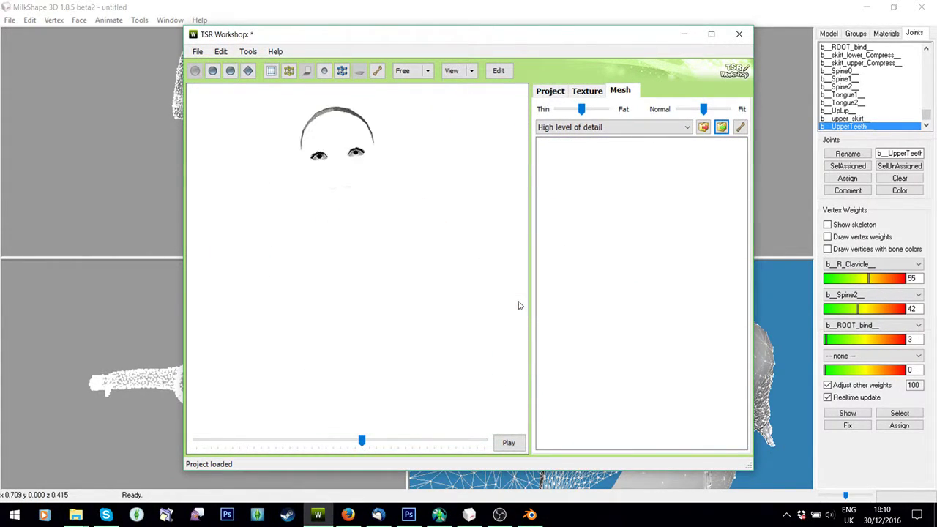
{"action": "left_click", "coordinate": [487, 299]}
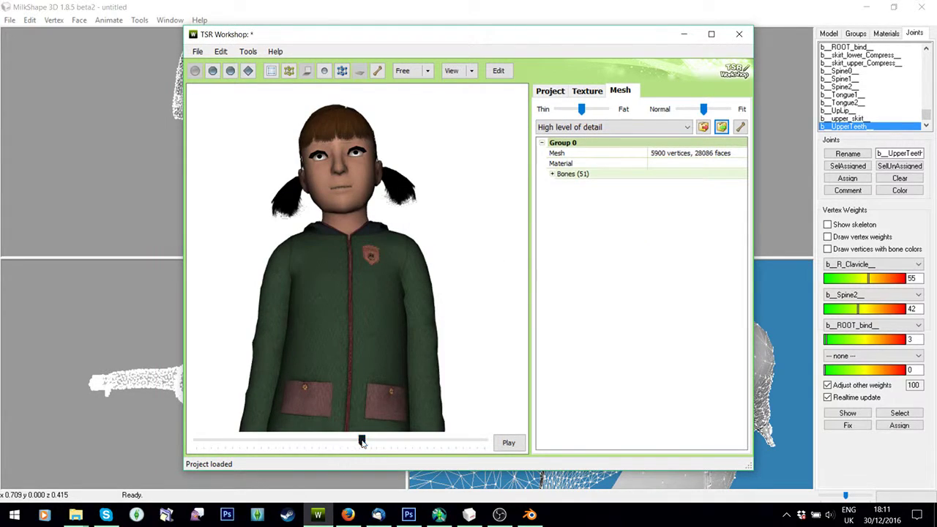
- Check how the reimported jacket's collar and right shoulder deform in several bent-forward animation frames
{"action": "left_click_drag", "start_coordinate": [361, 441], "coordinate": [370, 443]}
{"action": "left_click", "coordinate": [361, 442]}
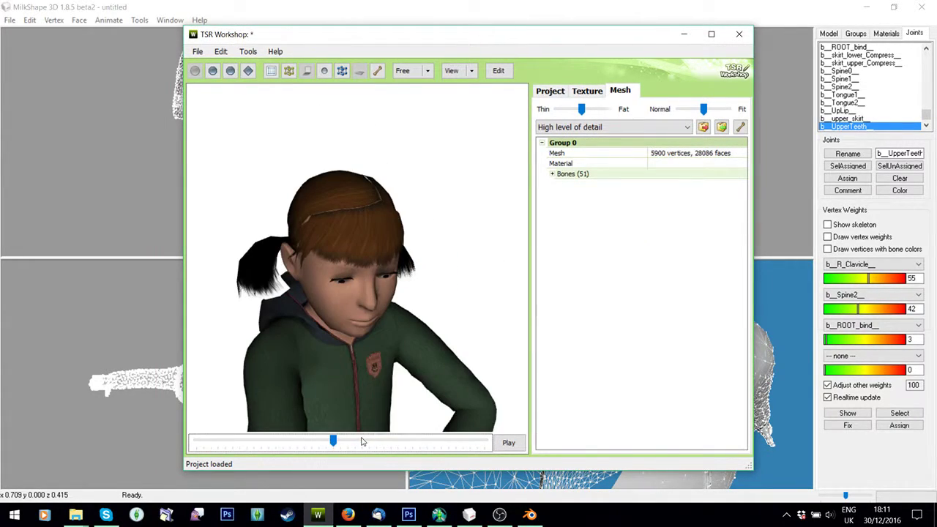
{"action": "left_click_drag", "start_coordinate": [341, 442], "coordinate": [356, 441]}
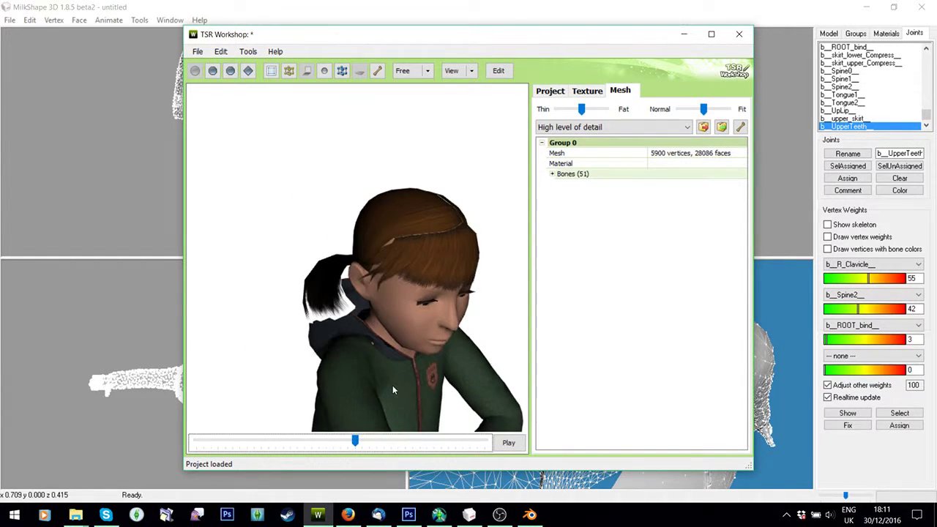
{"action": "left_click_drag", "start_coordinate": [393, 380], "coordinate": [388, 373]}
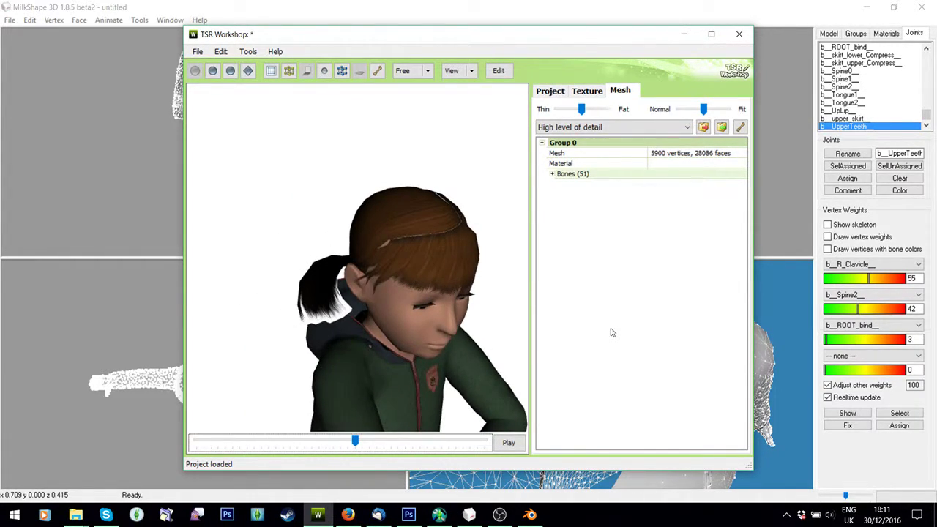
{"action": "left_click_drag", "start_coordinate": [355, 442], "coordinate": [347, 441]}
- Switch to MilkShape 3D, show the bone colours and examine the transition between the right shoulder and collar at different distances
{"action": "left_click", "coordinate": [792, 295]}
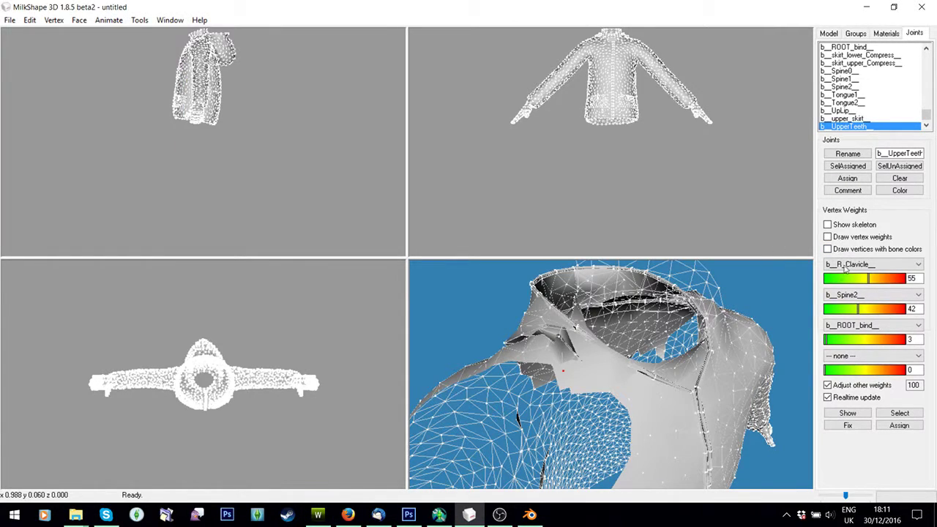
{"action": "left_click", "coordinate": [828, 249]}
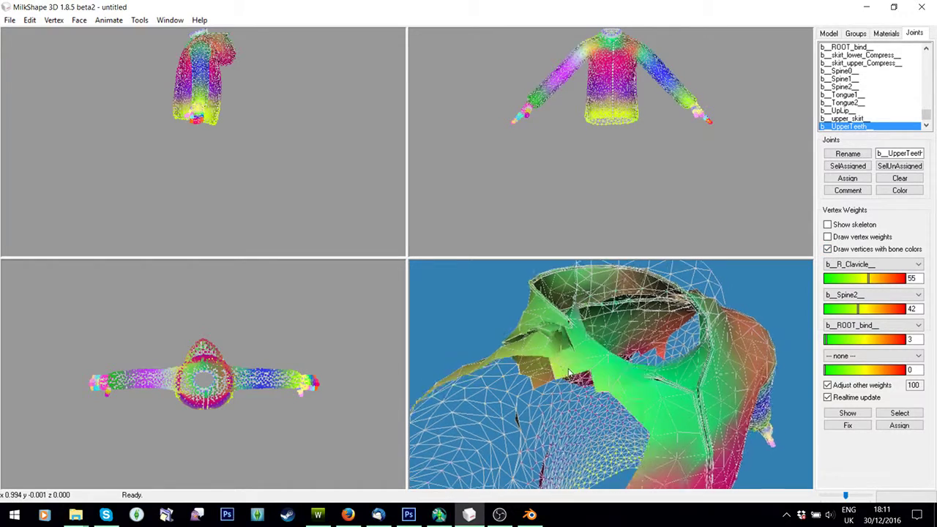
{"action": "scroll", "coordinate": [568, 370], "scroll_direction": "down", "scroll_amount": 2}
{"action": "scroll", "coordinate": [571, 371], "scroll_direction": "up", "scroll_amount": 3}
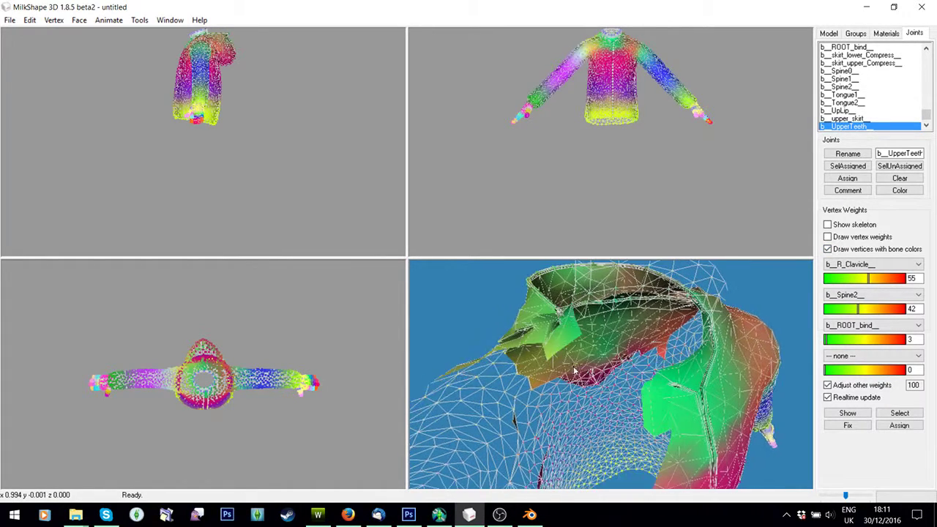
{"action": "scroll", "coordinate": [573, 368], "scroll_direction": "down", "scroll_amount": 1}
{"action": "scroll", "coordinate": [574, 373], "scroll_direction": "down", "scroll_amount": 1}
{"action": "scroll", "coordinate": [579, 377], "scroll_direction": "down", "scroll_amount": 2}
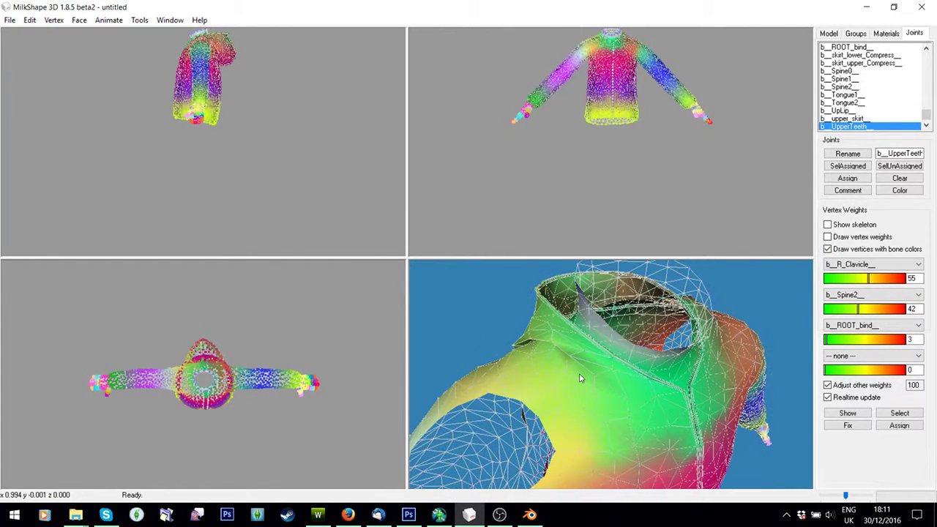
{"action": "scroll", "coordinate": [580, 375], "scroll_direction": "up", "scroll_amount": 4}
{"action": "scroll", "coordinate": [579, 373], "scroll_direction": "down", "scroll_amount": 1}
{"action": "scroll", "coordinate": [578, 375], "scroll_direction": "down", "scroll_amount": 1}
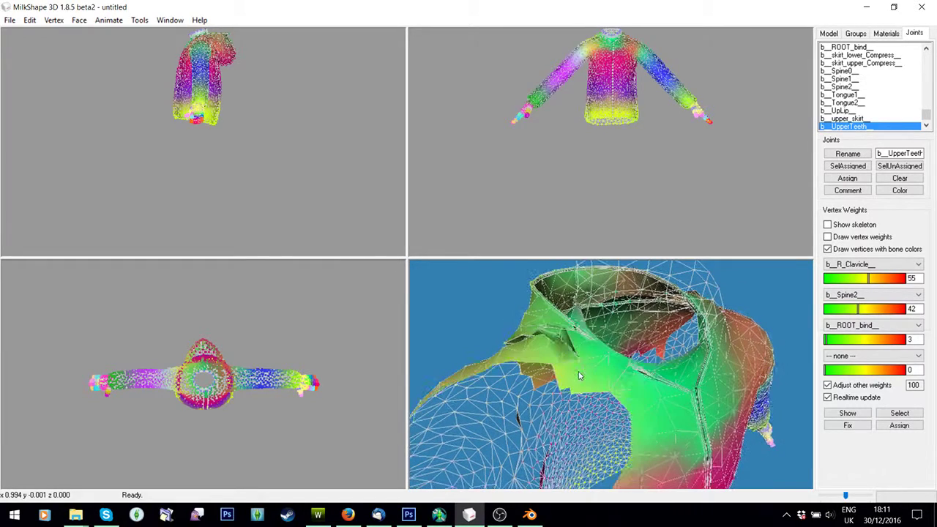
{"action": "scroll", "coordinate": [578, 375], "scroll_direction": "down", "scroll_amount": 1}
{"action": "scroll", "coordinate": [579, 374], "scroll_direction": "up", "scroll_amount": 3}
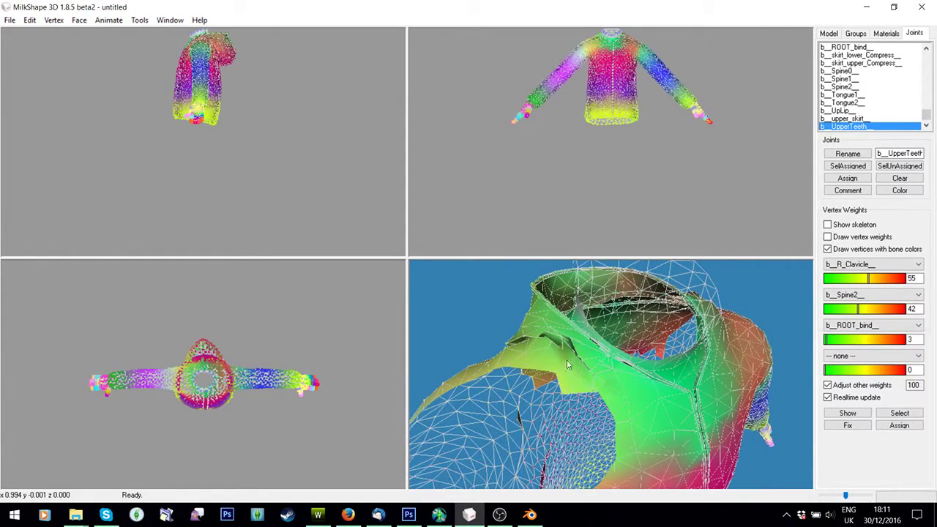
{"action": "scroll", "coordinate": [553, 352], "scroll_direction": "up", "scroll_amount": 1}
{"action": "scroll", "coordinate": [552, 350], "scroll_direction": "up", "scroll_amount": 3}
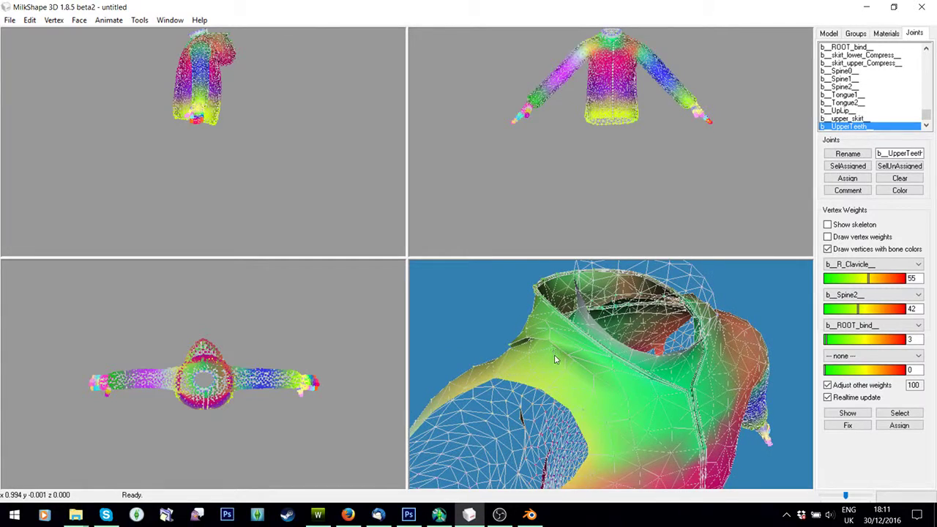
{"action": "scroll", "coordinate": [554, 355], "scroll_direction": "down", "scroll_amount": 3}
{"action": "scroll", "coordinate": [556, 356], "scroll_direction": "down", "scroll_amount": 3}
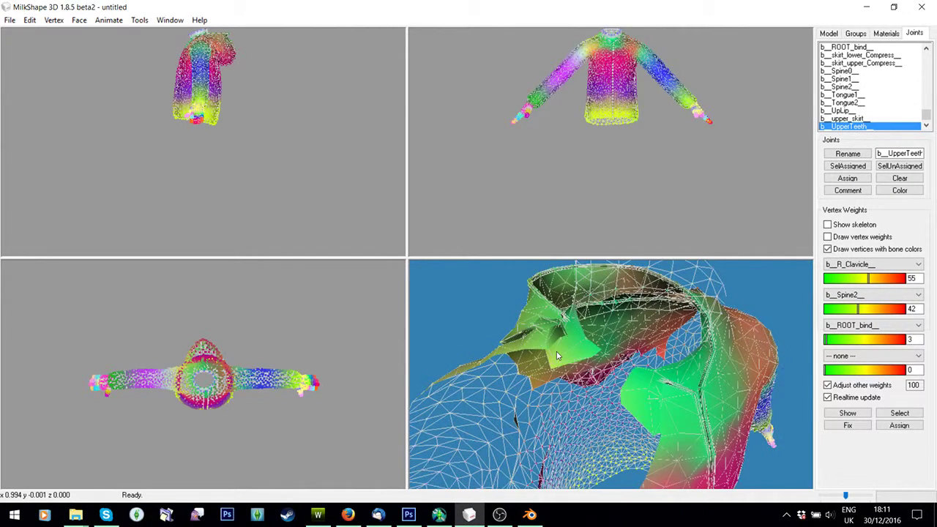
{"action": "scroll", "coordinate": [558, 358], "scroll_direction": "up", "scroll_amount": 1}
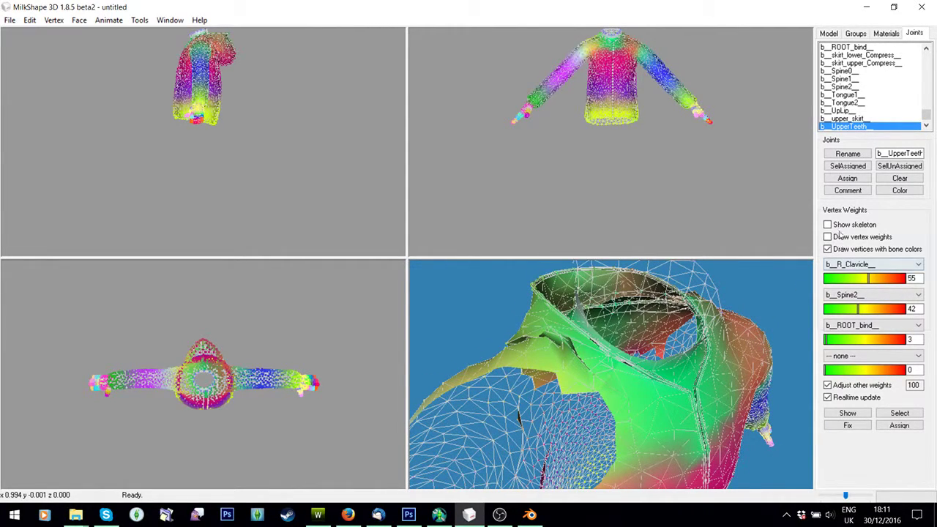
- Hide the bone colours and show the bone weights of a vertex just below the collar on the right shoulder
{"action": "left_click", "coordinate": [827, 249]}
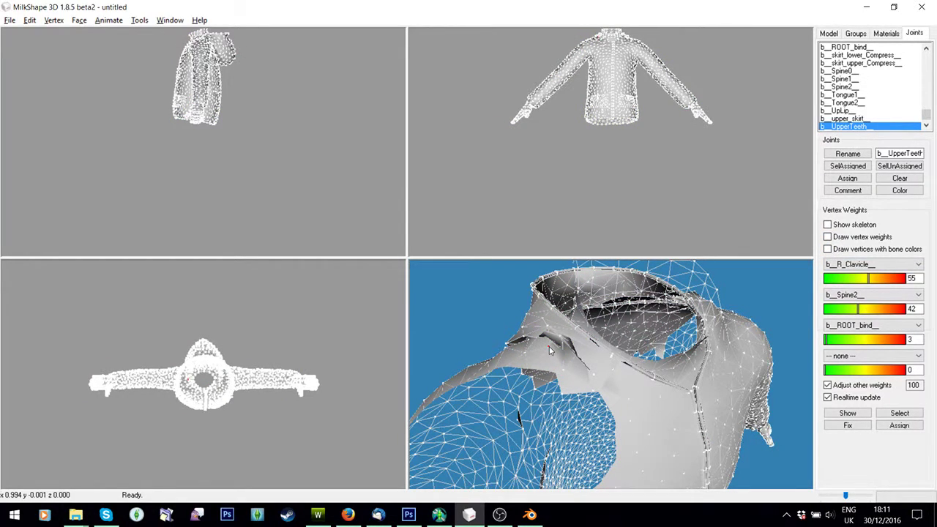
{"action": "left_click", "coordinate": [847, 416]}
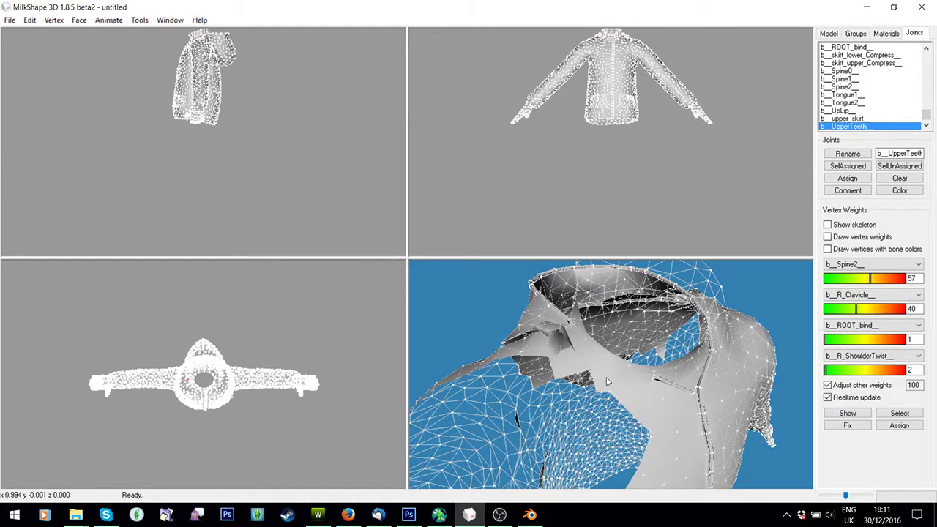
{"action": "left_click_drag", "start_coordinate": [606, 380], "coordinate": [563, 367]}
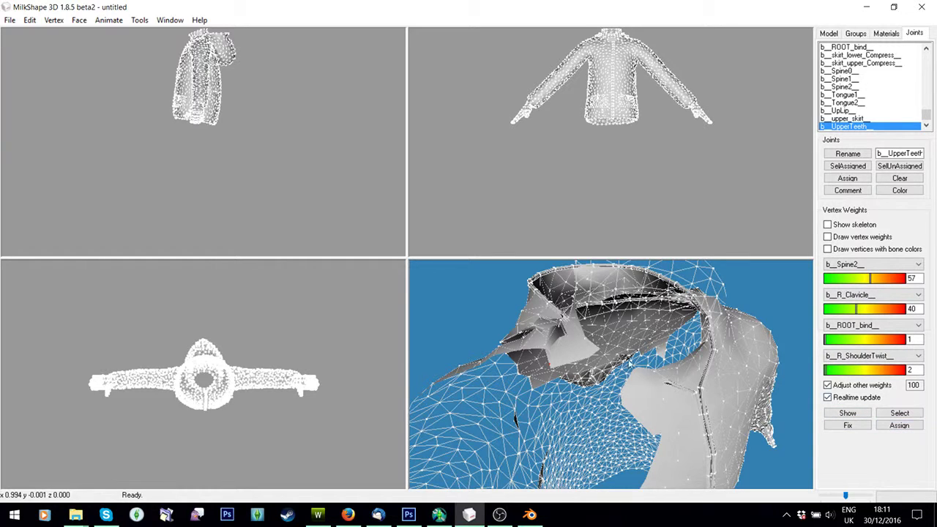
{"action": "left_click_drag", "start_coordinate": [593, 370], "coordinate": [566, 356]}
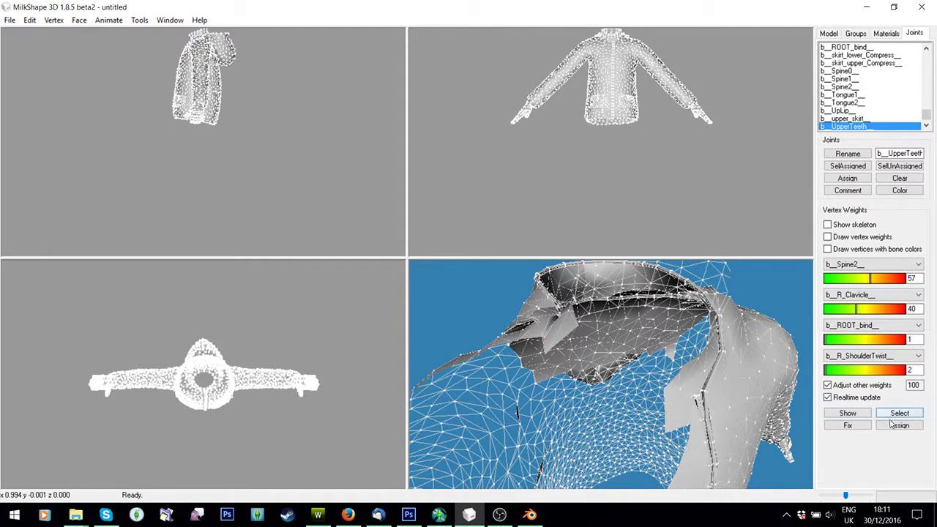
- Export the jacket again as a WSO object, replacing the existing PuffB1.wso
{"action": "left_click", "coordinate": [9, 20]}
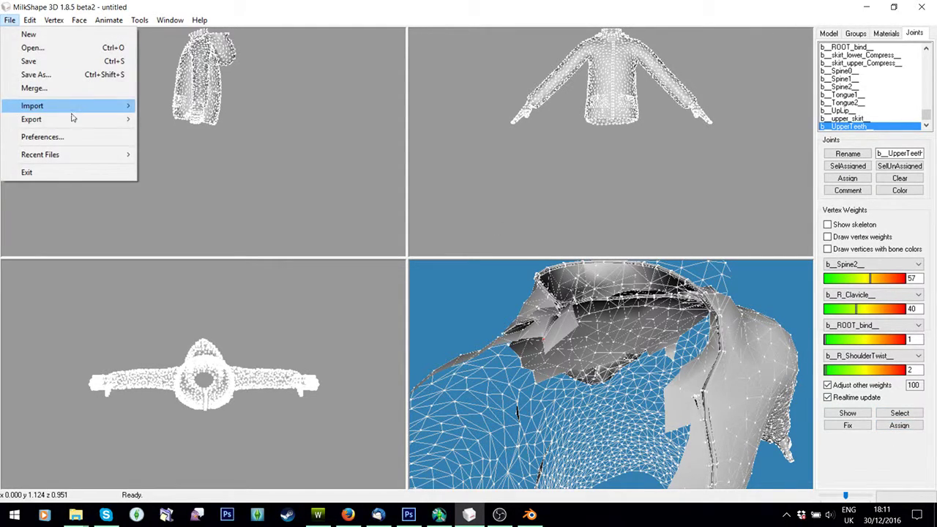
{"action": "mouse_move", "coordinate": [33, 119]}
{"action": "left_click", "coordinate": [195, 464]}
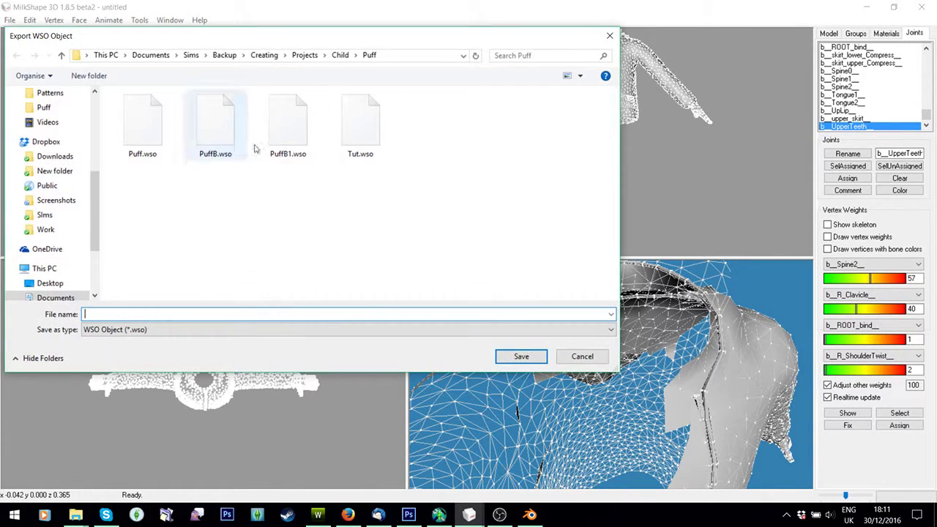
{"action": "double_click", "coordinate": [287, 125]}
{"action": "left_click", "coordinate": [504, 261]}
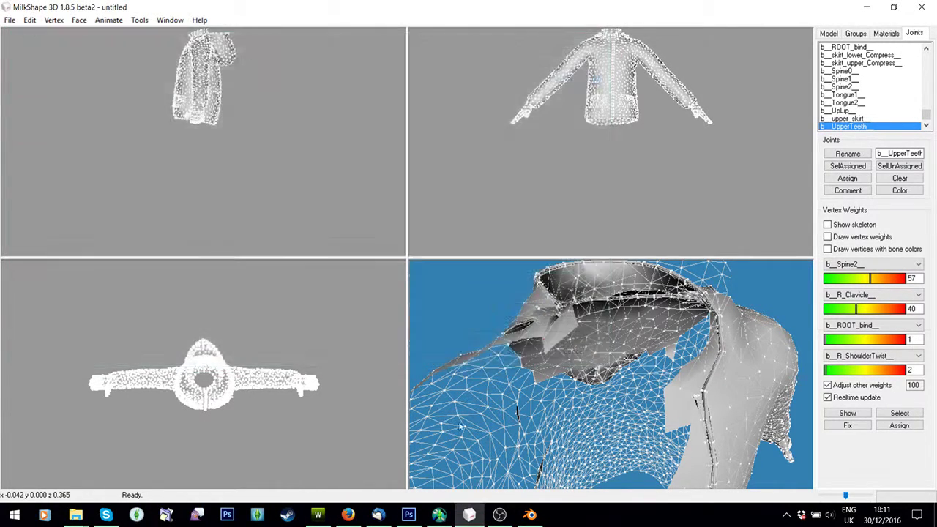
- Switch to TSR Workshop and import PuffB1.wso as the high level of detail mesh without optimizing the vertex data
{"action": "left_click", "coordinate": [318, 514]}
{"action": "left_click", "coordinate": [721, 127]}
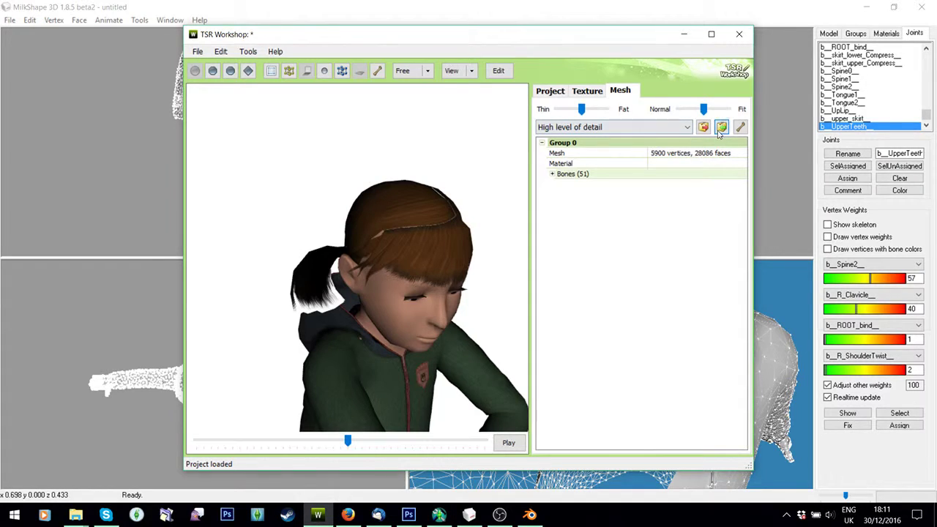
{"action": "double_click", "coordinate": [469, 143]}
{"action": "left_click", "coordinate": [572, 308]}
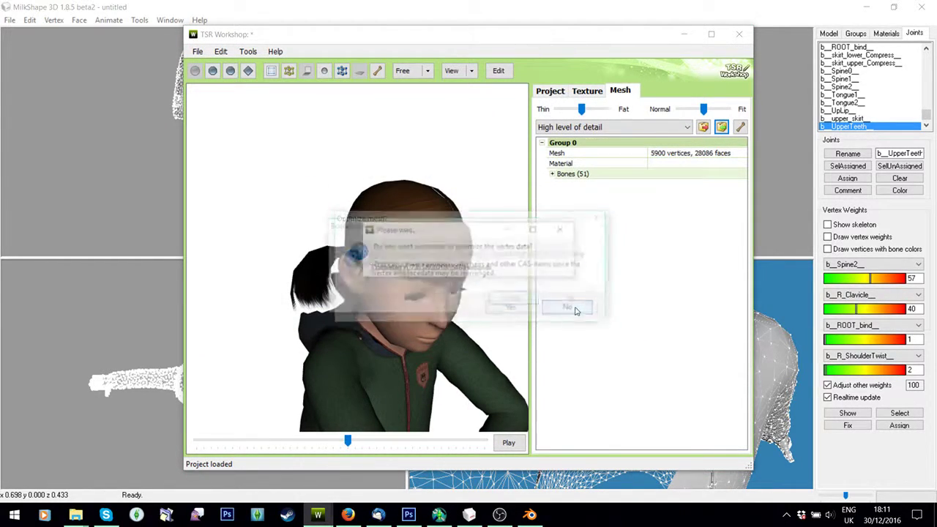
{"action": "left_click", "coordinate": [519, 301]}
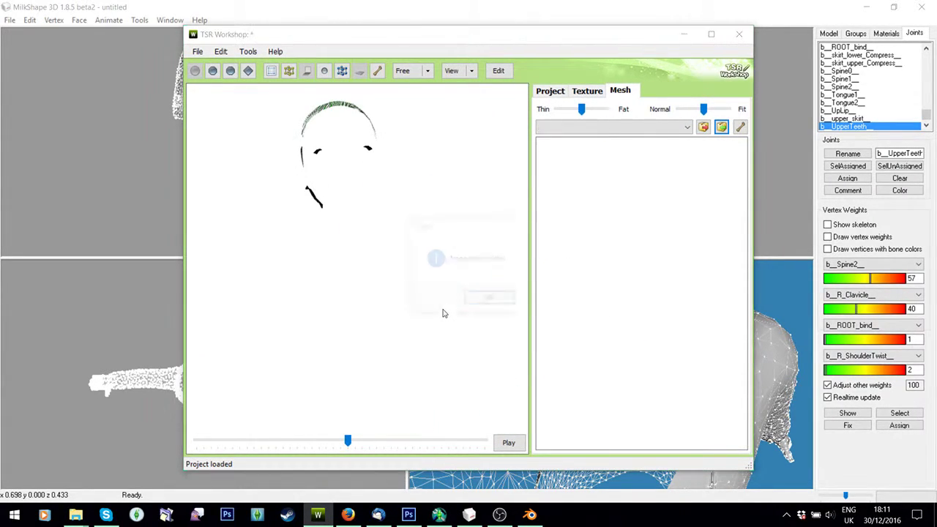
{"action": "left_click", "coordinate": [489, 300]}
- Check the reimported jacket's shoulders and collar from the front in different animation frames
{"action": "left_click_drag", "start_coordinate": [348, 439], "coordinate": [338, 422]}
{"action": "left_click_drag", "start_coordinate": [348, 363], "coordinate": [309, 362]}
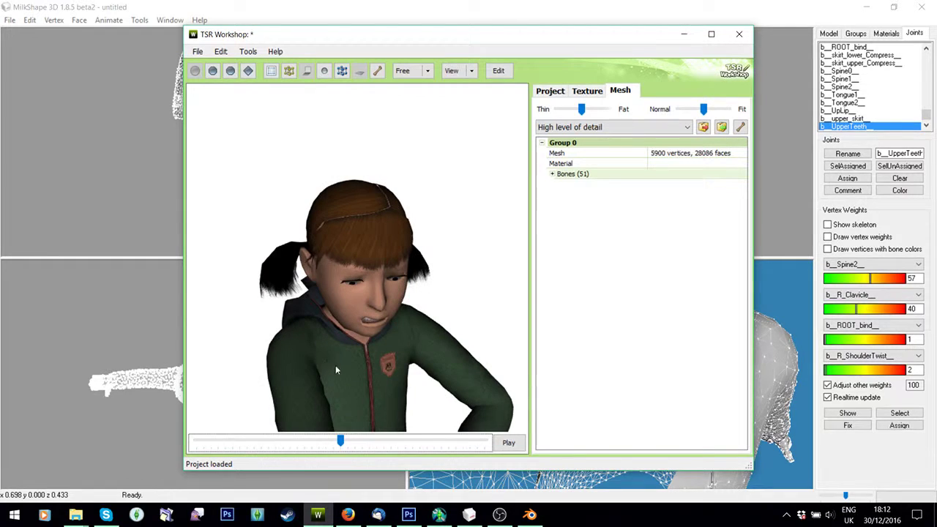
{"action": "left_click_drag", "start_coordinate": [341, 442], "coordinate": [391, 440]}
{"action": "left_click_drag", "start_coordinate": [380, 408], "coordinate": [389, 331]}
{"action": "scroll", "coordinate": [357, 347], "scroll_direction": "down", "scroll_amount": 4}
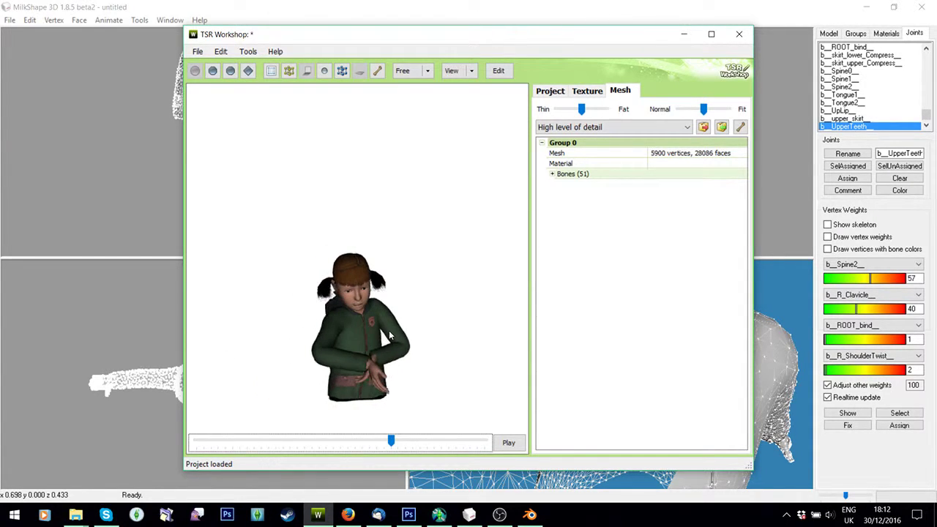
- Set the clothing project's Bottom part to cuBottomPants_jeans
{"action": "left_click", "coordinate": [556, 92]}
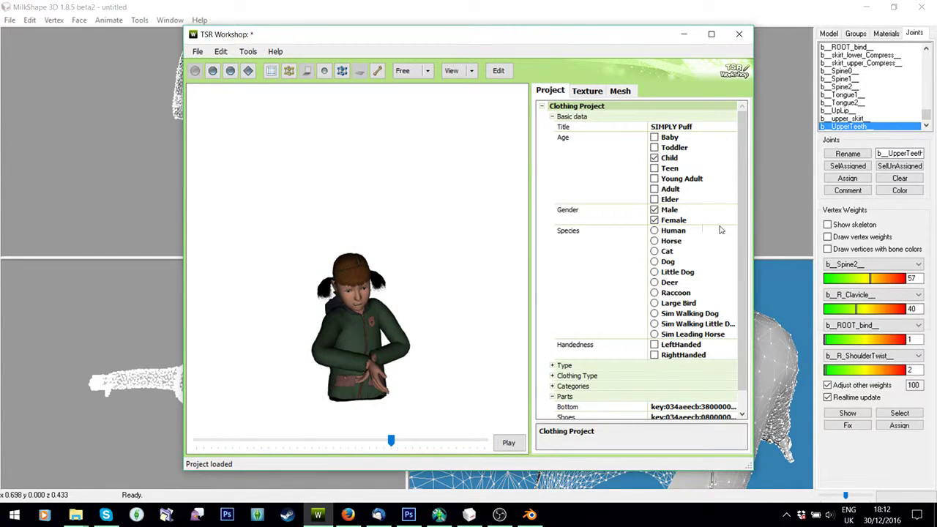
{"action": "scroll", "coordinate": [741, 249], "scroll_direction": "down", "scroll_amount": 2}
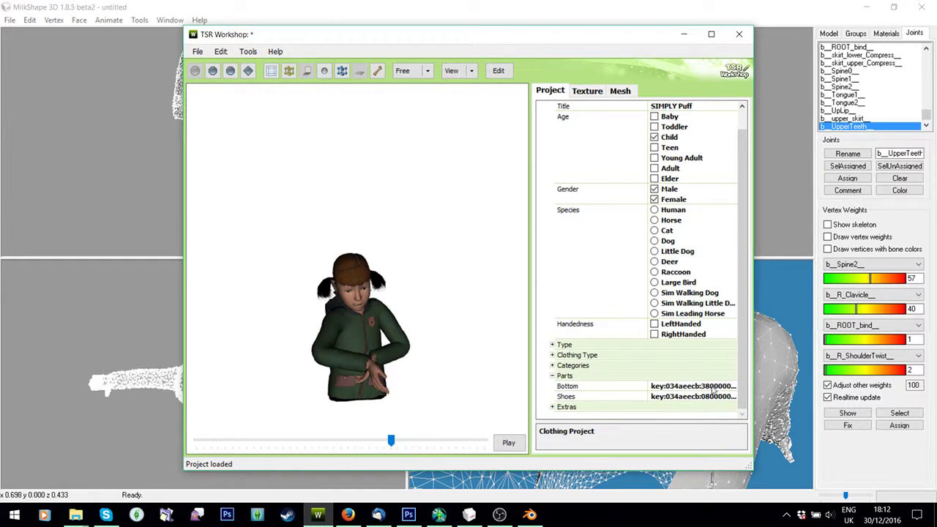
{"action": "left_click", "coordinate": [717, 387]}
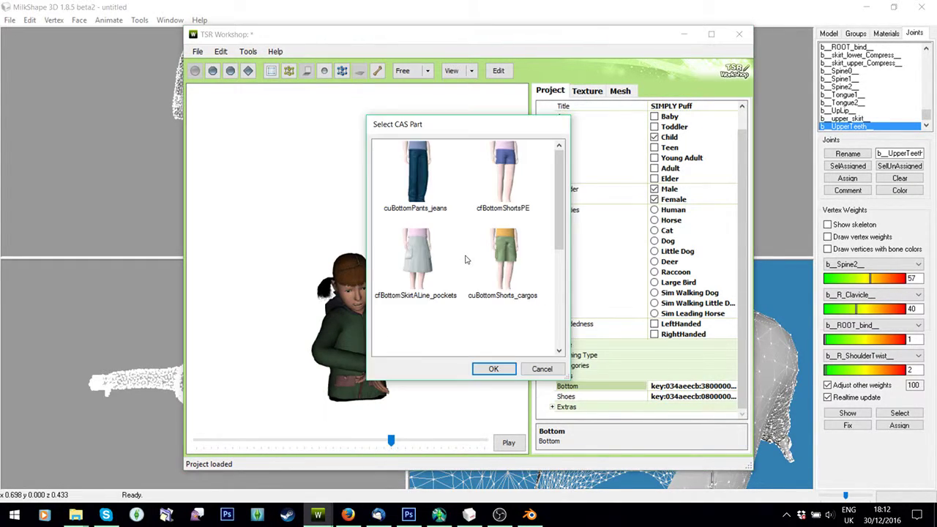
{"action": "left_click", "coordinate": [412, 186]}
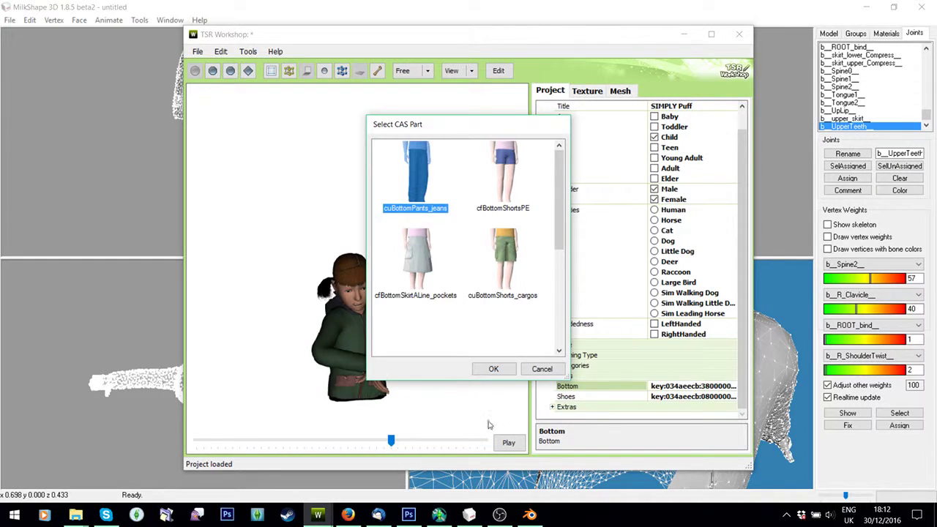
{"action": "left_click", "coordinate": [495, 372]}
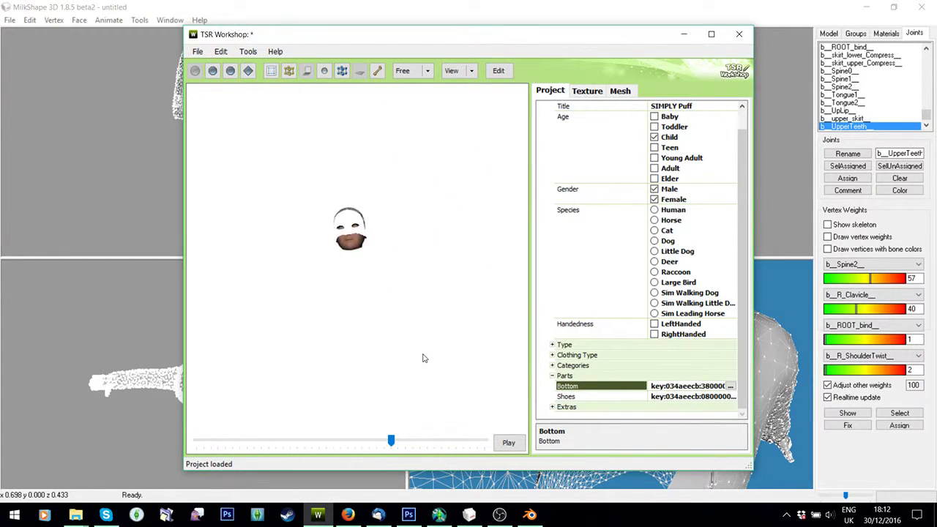
- Inspect the jacket with the jeans from the front, side and back in several animation frames, focusing on the back of the hood
{"action": "left_click_drag", "start_coordinate": [360, 320], "coordinate": [372, 320]}
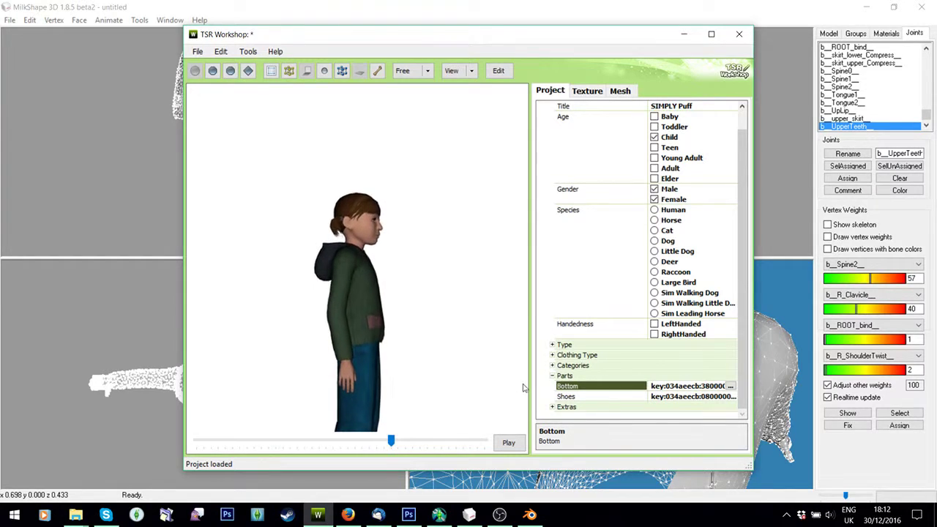
{"action": "left_click_drag", "start_coordinate": [396, 445], "coordinate": [403, 444]}
{"action": "left_click_drag", "start_coordinate": [366, 355], "coordinate": [226, 341]}
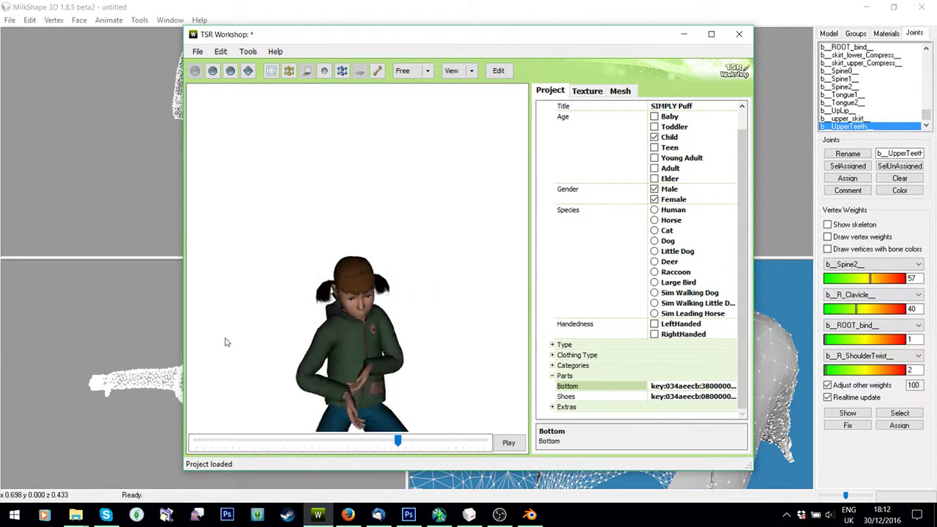
{"action": "left_click_drag", "start_coordinate": [399, 386], "coordinate": [464, 305]}
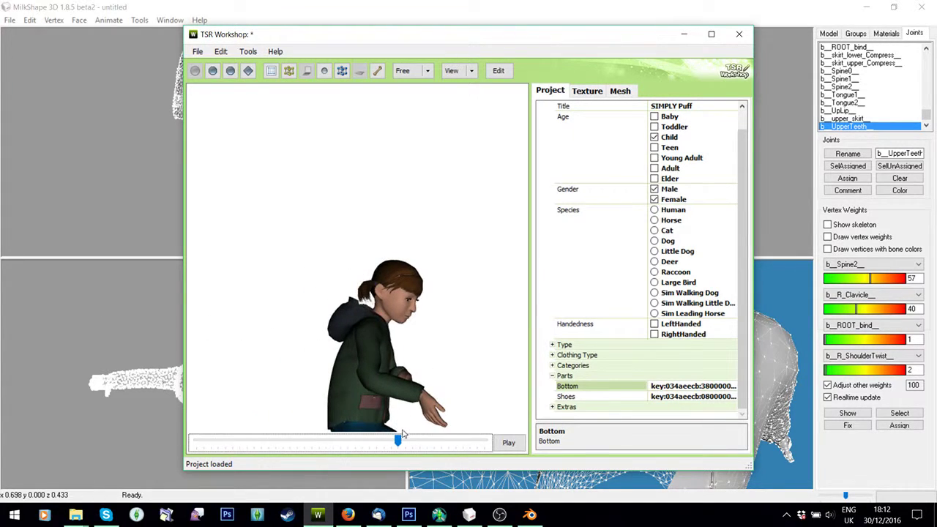
{"action": "left_click_drag", "start_coordinate": [371, 404], "coordinate": [570, 387]}
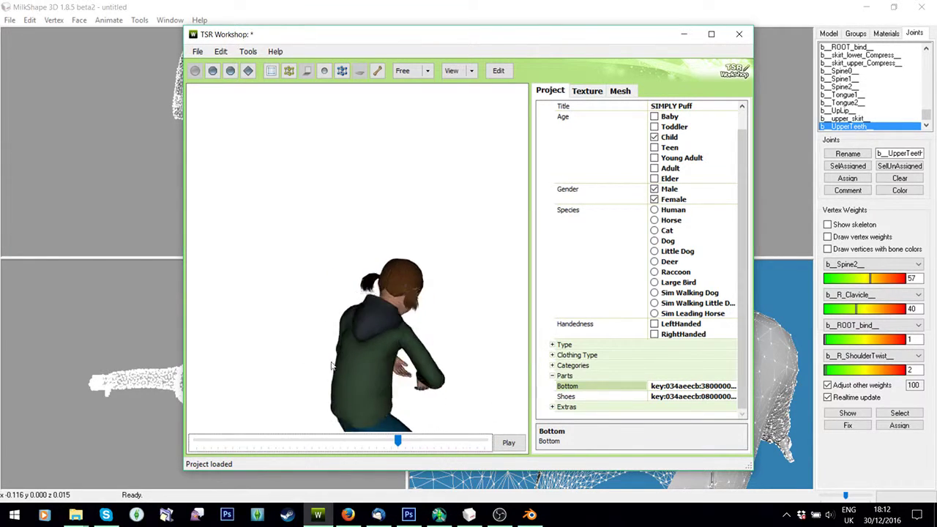
{"action": "scroll", "coordinate": [418, 356], "scroll_direction": "up", "scroll_amount": 3}
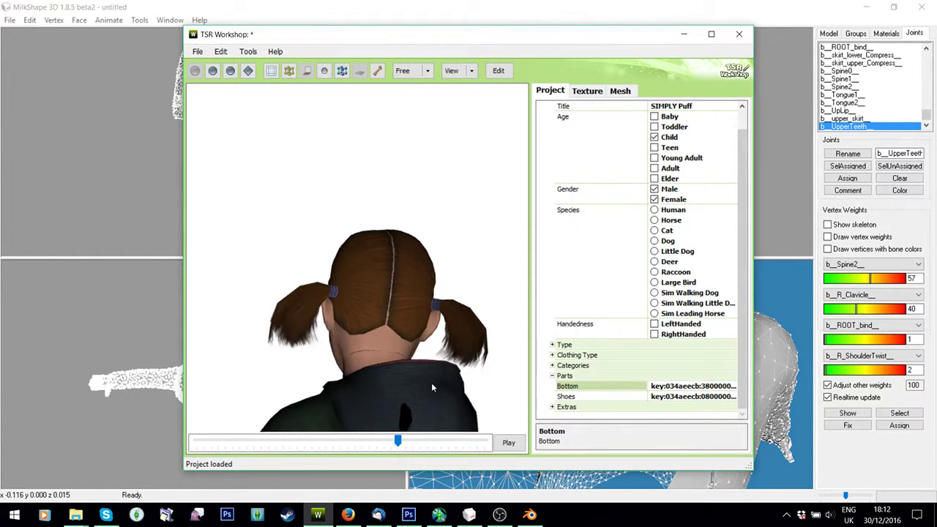
{"action": "left_click_drag", "start_coordinate": [392, 442], "coordinate": [419, 440]}
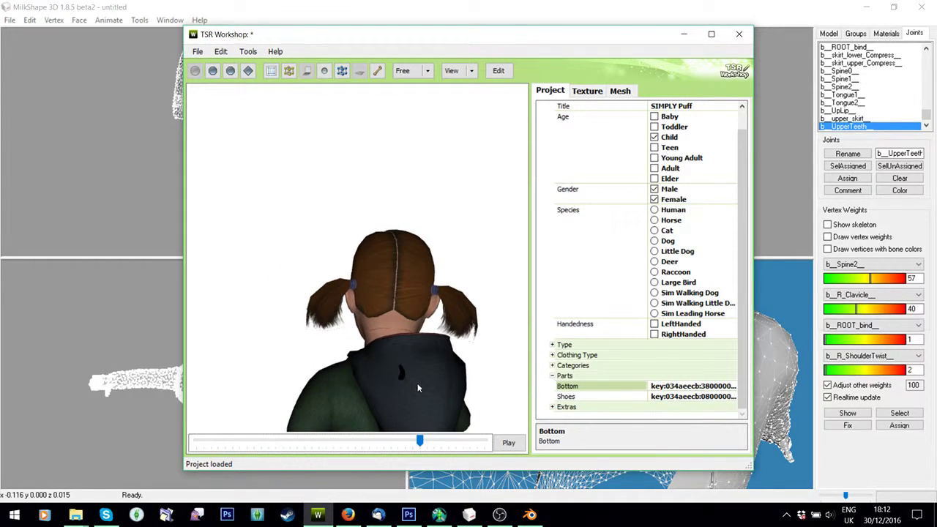
{"action": "left_click_drag", "start_coordinate": [409, 375], "coordinate": [434, 378]}
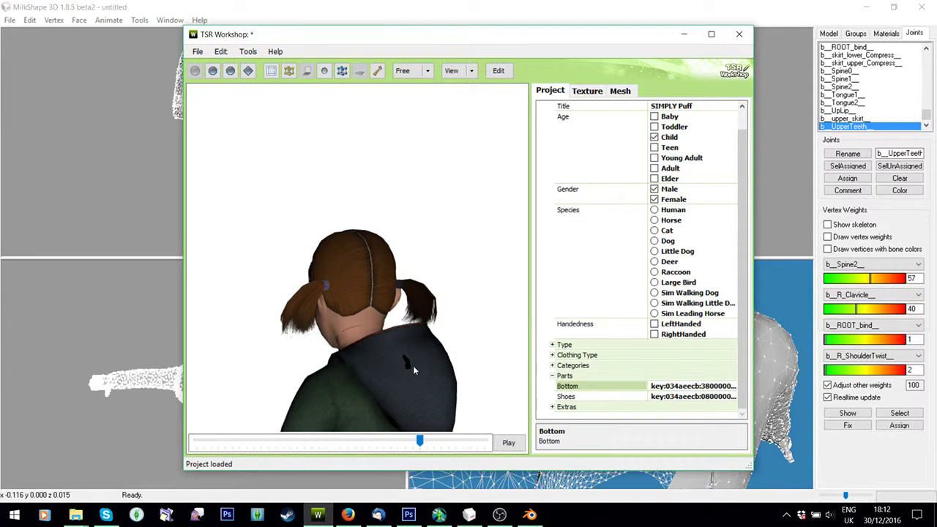
{"action": "left_click_drag", "start_coordinate": [422, 377], "coordinate": [346, 352]}
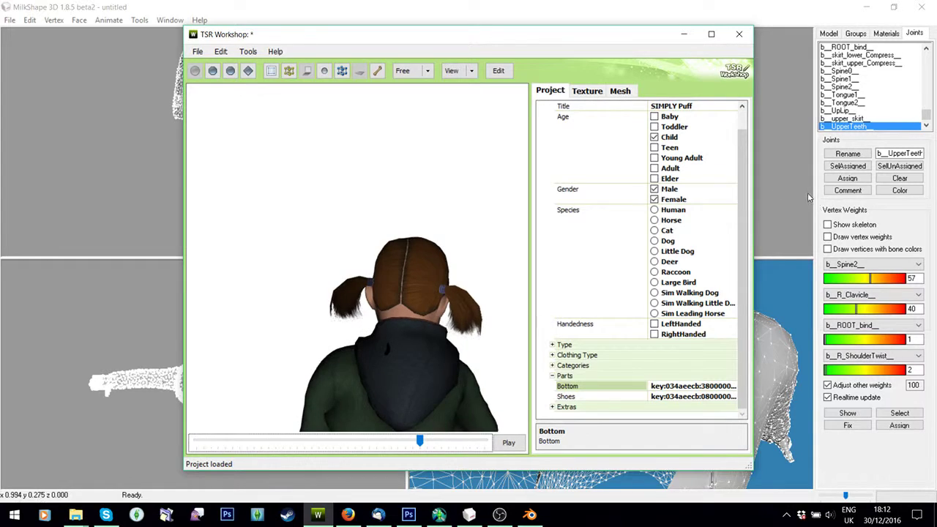
- Switch to MilkShape 3D, examine the bone colours on the back of the hood, and hide them again
{"action": "left_click", "coordinate": [781, 184]}
{"action": "scroll", "coordinate": [728, 372], "scroll_direction": "down", "scroll_amount": 5}
{"action": "left_click_drag", "start_coordinate": [727, 372], "coordinate": [669, 386]}
{"action": "scroll", "coordinate": [666, 384], "scroll_direction": "up", "scroll_amount": 8}
{"action": "left_click", "coordinate": [828, 250]}
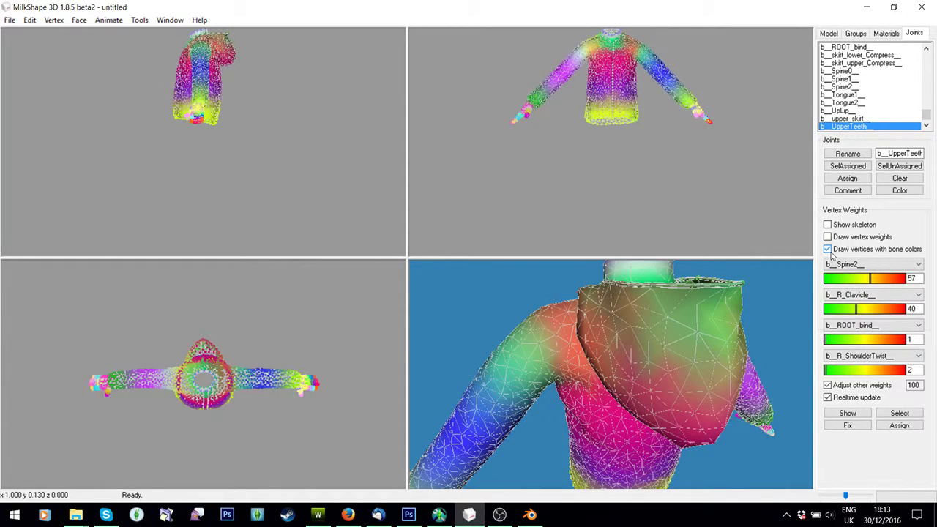
{"action": "left_click", "coordinate": [844, 413]}
{"action": "left_click", "coordinate": [828, 250]}
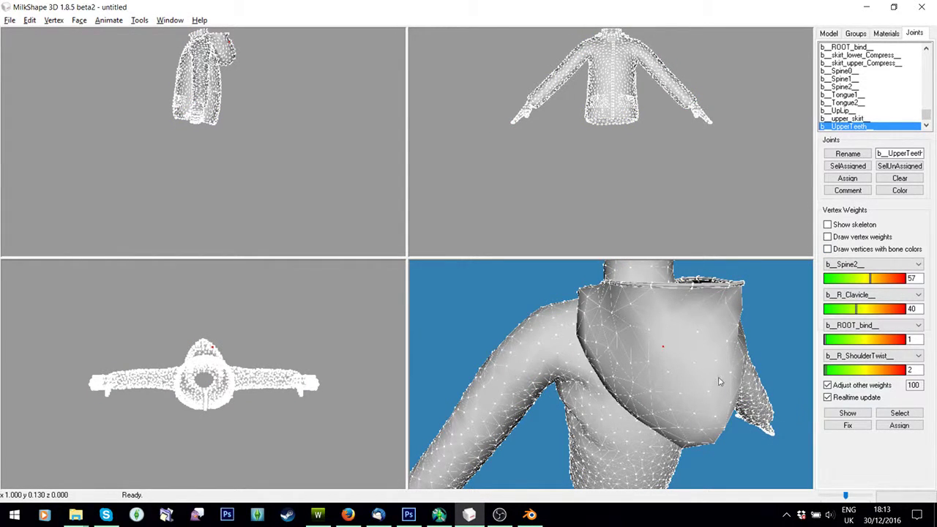
- Give the faulty hood vertices their neighbours' bone weights: Spine2 58, L_Clavicle 24, Spine1 12, R_Clavicle 6, and Spine2 56, L_Clavicle 26, Spine1 13, R_Clavicle 5
{"action": "left_click", "coordinate": [868, 415]}
{"action": "scroll", "coordinate": [730, 385], "scroll_direction": "up", "scroll_amount": 4}
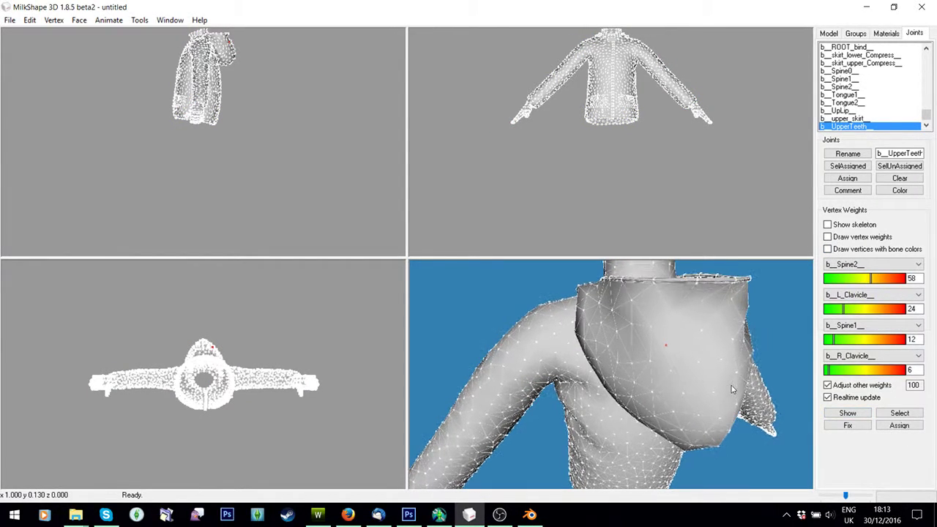
{"action": "left_click_drag", "start_coordinate": [731, 386], "coordinate": [552, 385]}
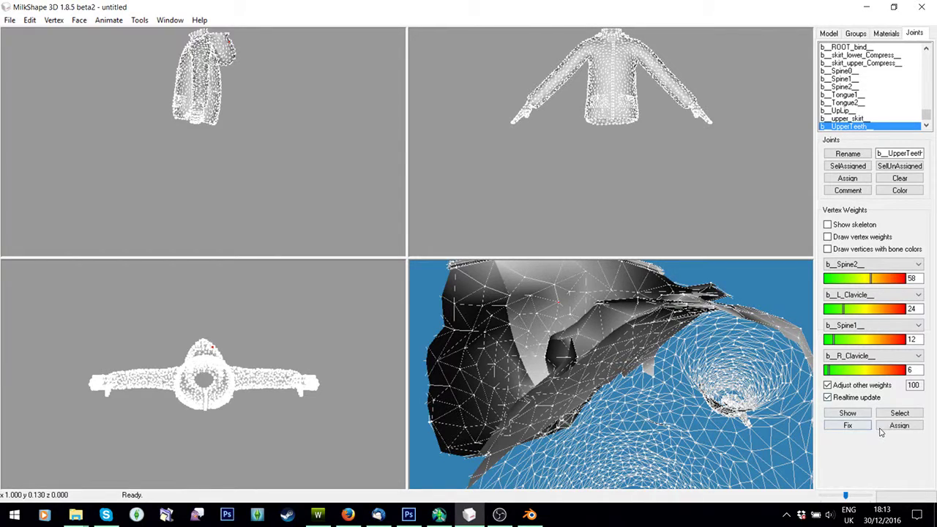
{"action": "left_click_drag", "start_coordinate": [557, 418], "coordinate": [547, 358]}
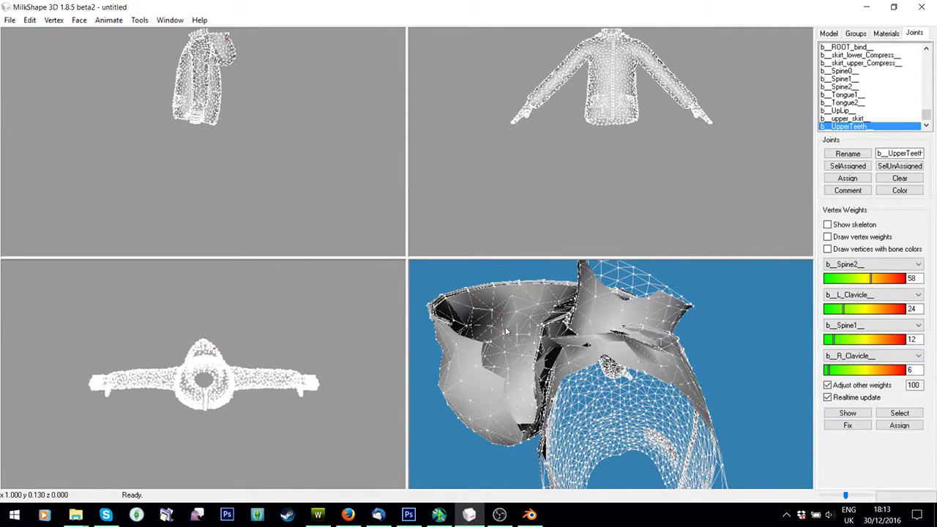
{"action": "left_click_drag", "start_coordinate": [505, 332], "coordinate": [620, 328]}
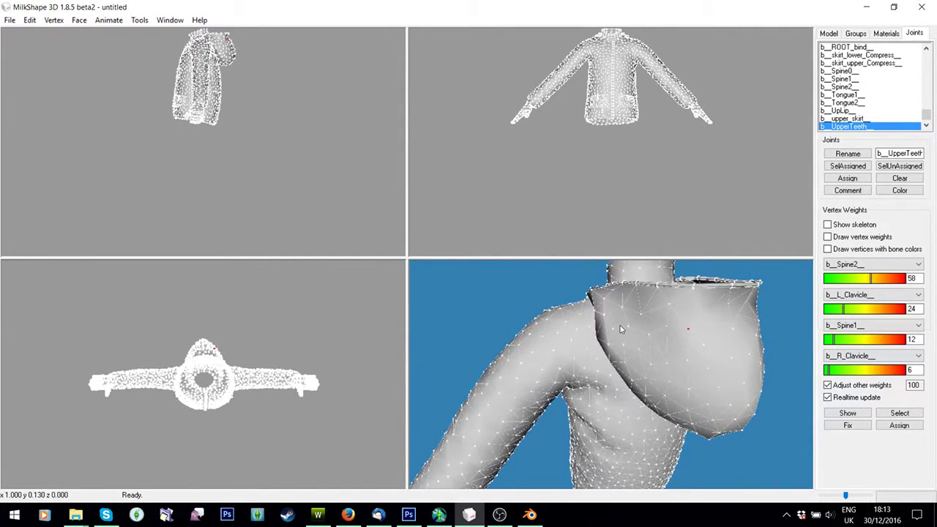
{"action": "left_click", "coordinate": [885, 429]}
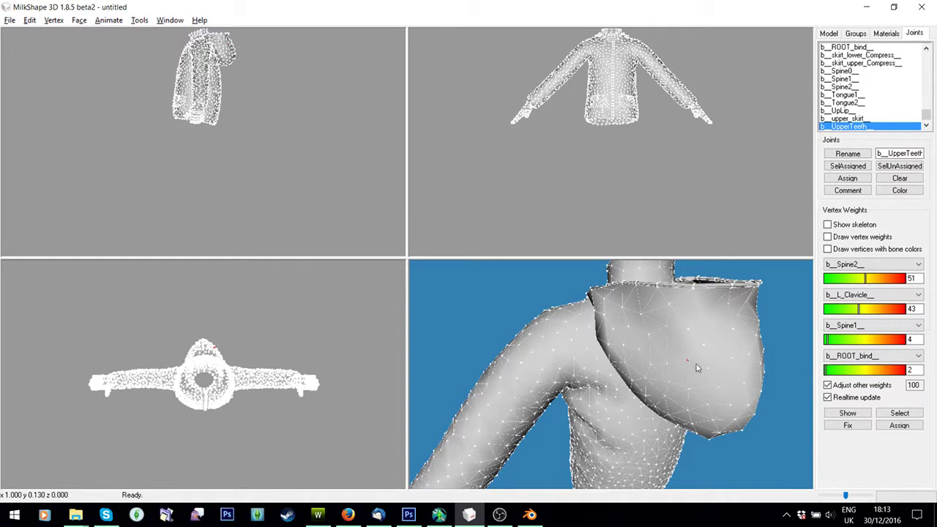
{"action": "left_click_drag", "start_coordinate": [697, 367], "coordinate": [720, 365]}
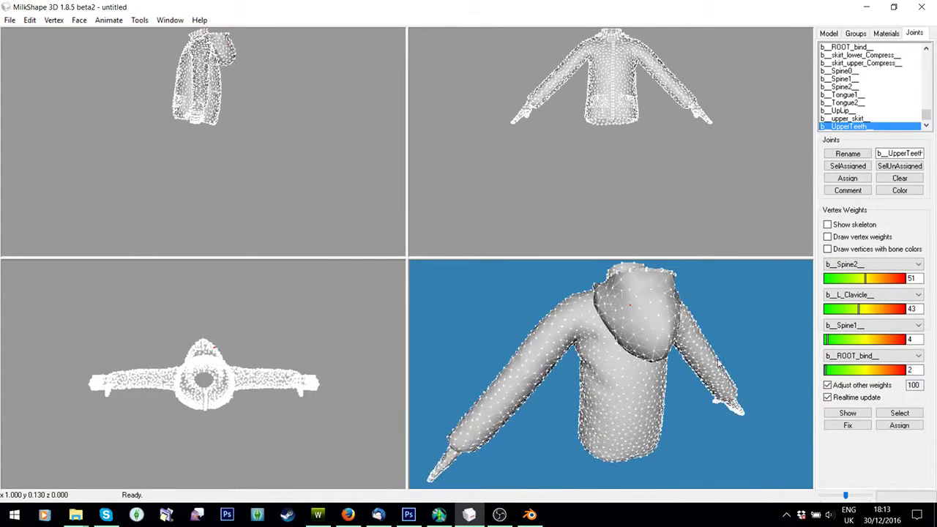
{"action": "left_click", "coordinate": [888, 425]}
- Export the jacket with the corrected hood as a WSO object, overwriting PuffB1.wso
{"action": "left_click", "coordinate": [8, 21]}
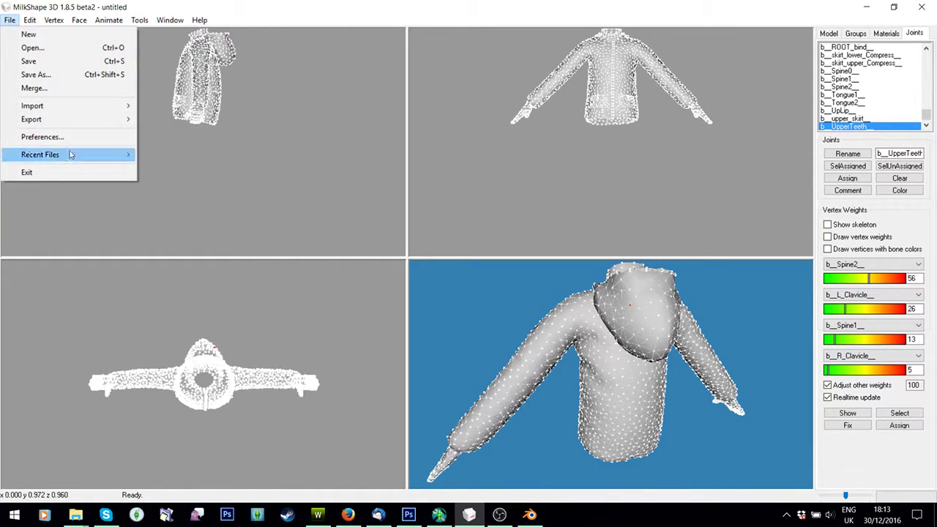
{"action": "mouse_move", "coordinate": [73, 123]}
{"action": "left_click", "coordinate": [180, 464]}
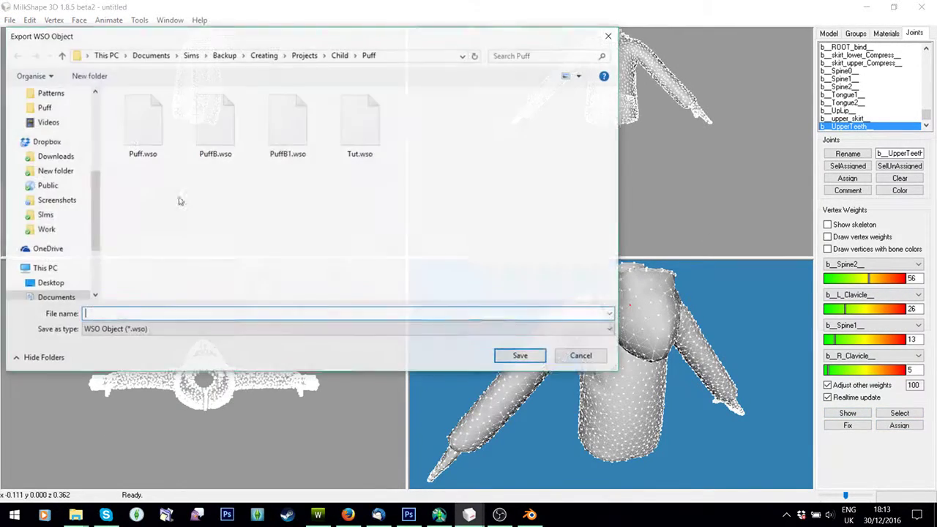
{"action": "double_click", "coordinate": [285, 126]}
{"action": "left_click", "coordinate": [503, 262]}
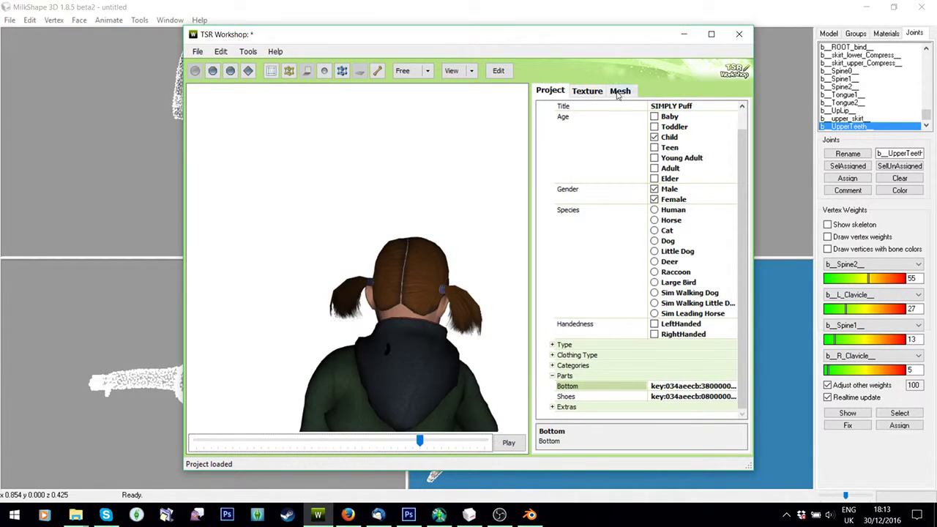
- Import the updated PuffB1.wso into the high level of detail mesh in TSR Workshop
{"action": "left_click", "coordinate": [620, 91]}
{"action": "left_click", "coordinate": [724, 132]}
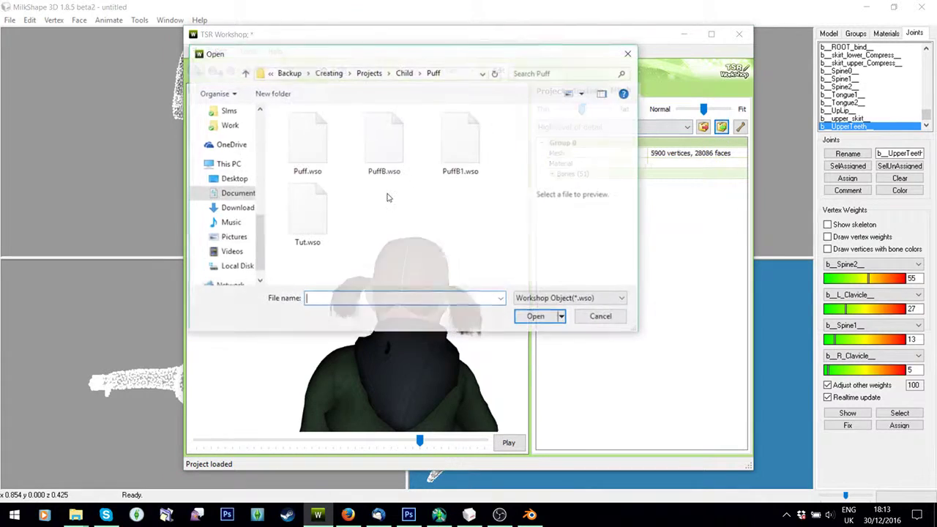
{"action": "double_click", "coordinate": [454, 167]}
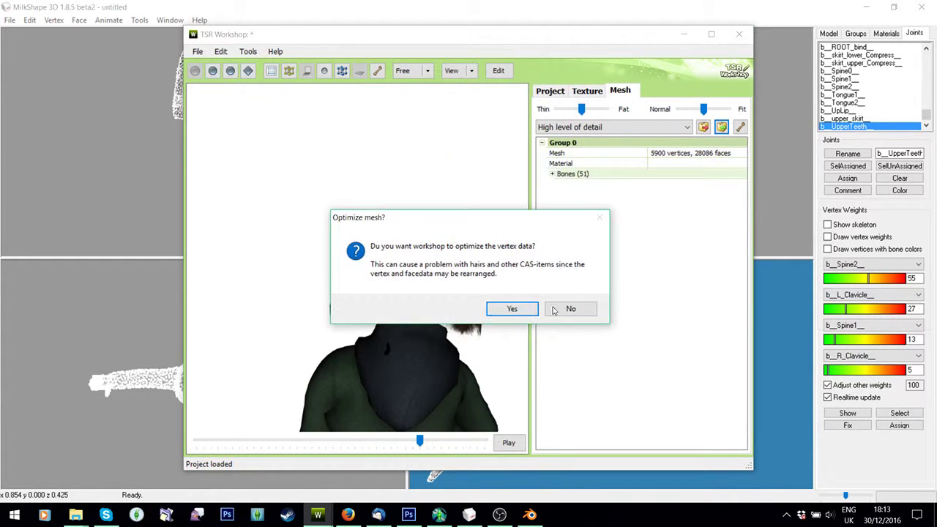
{"action": "left_click", "coordinate": [510, 306]}
{"action": "left_click", "coordinate": [510, 298]}
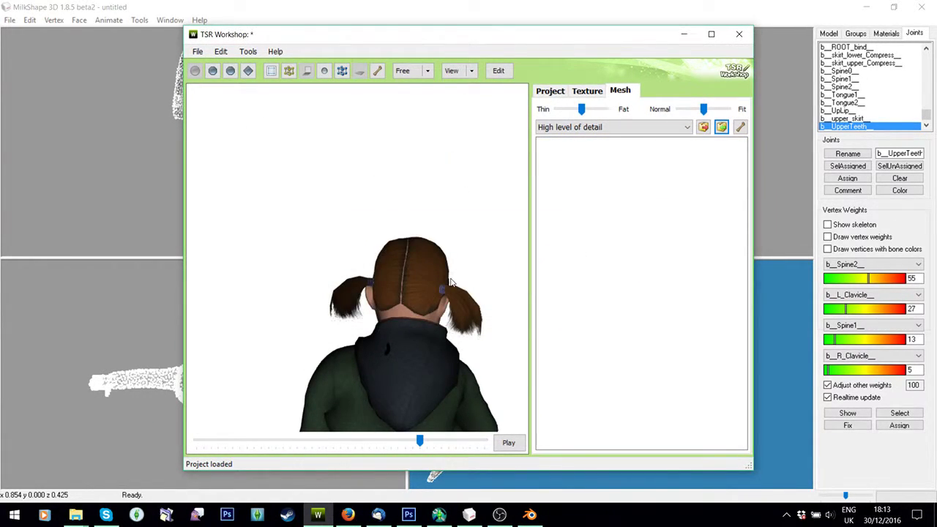
{"action": "left_click", "coordinate": [492, 300]}
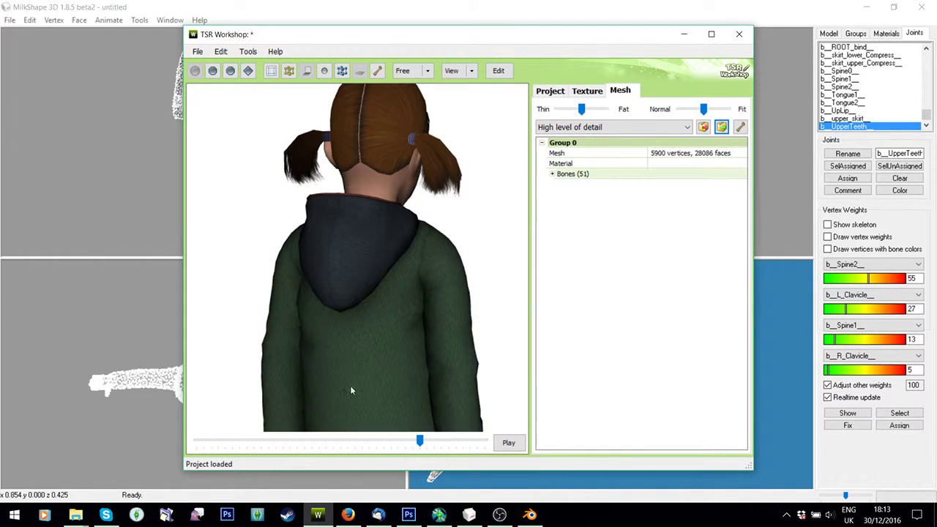
- Check the hood and shoulders from several angles in different animation frames, and return the animation to its first frame
{"action": "left_click_drag", "start_coordinate": [420, 443], "coordinate": [333, 441]}
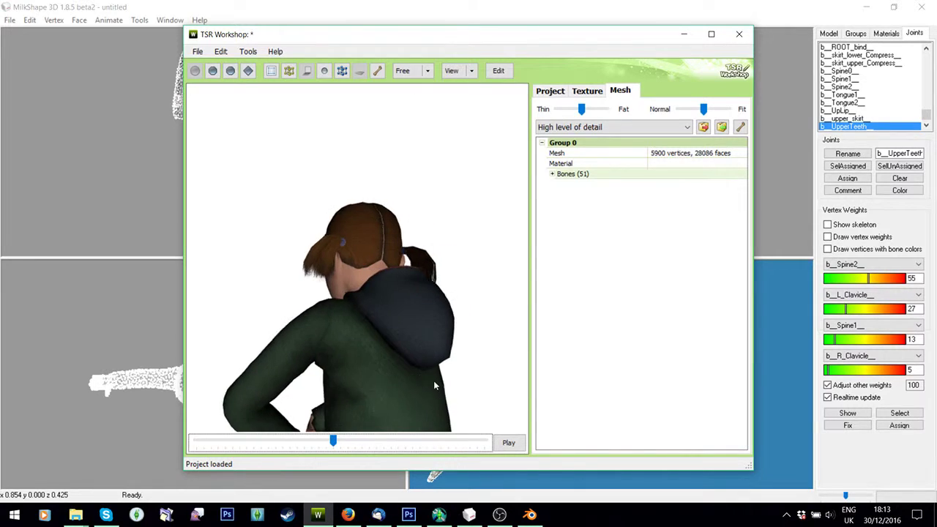
{"action": "left_click_drag", "start_coordinate": [440, 327], "coordinate": [387, 352]}
{"action": "left_click_drag", "start_coordinate": [333, 441], "coordinate": [419, 442]}
{"action": "left_click_drag", "start_coordinate": [243, 280], "coordinate": [473, 325]}
{"action": "left_click_drag", "start_coordinate": [366, 370], "coordinate": [447, 476]}
{"action": "left_click_drag", "start_coordinate": [419, 442], "coordinate": [196, 442]}
{"action": "left_click_drag", "start_coordinate": [402, 356], "coordinate": [214, 298]}
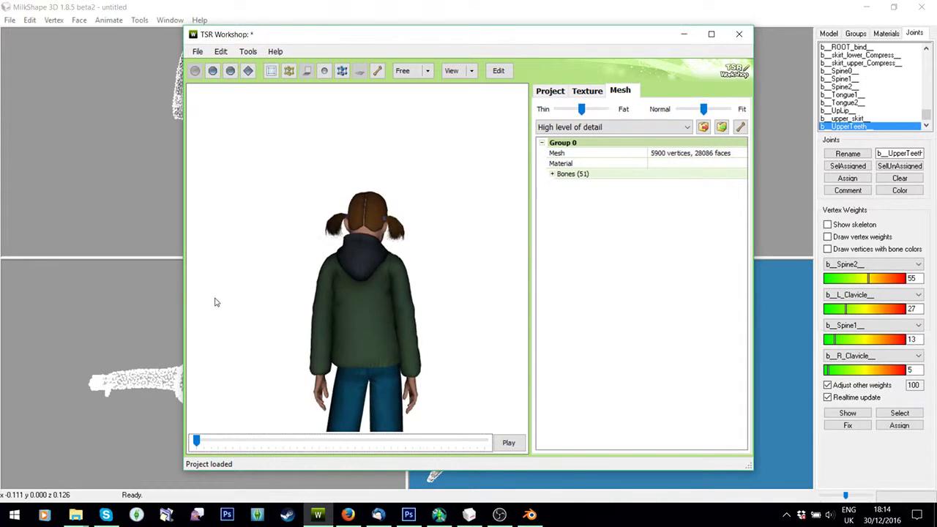
- Examine the jacket on the child model from the back, the side and the front
{"action": "scroll", "coordinate": [341, 374], "scroll_direction": "up", "scroll_amount": 2}
{"action": "left_click_drag", "start_coordinate": [321, 353], "coordinate": [333, 407]}
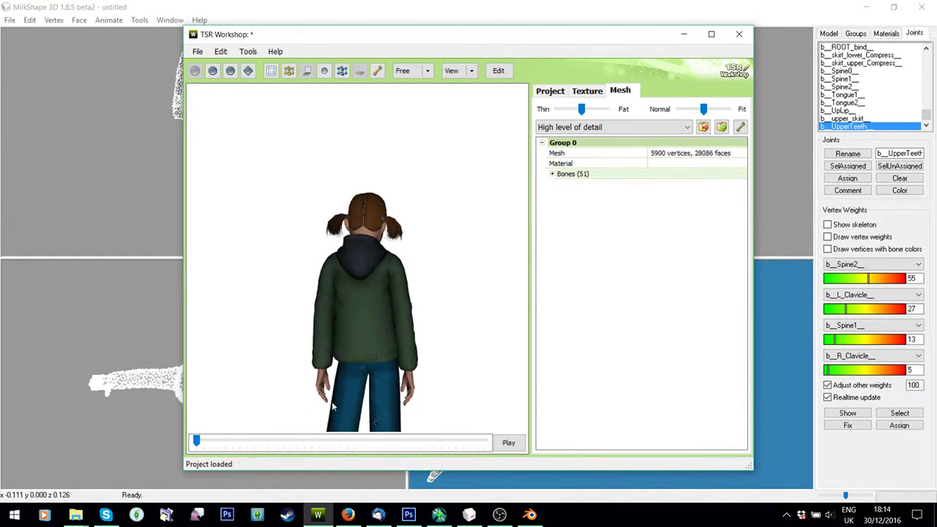
{"action": "left_click_drag", "start_coordinate": [344, 361], "coordinate": [479, 410]}
{"action": "left_click_drag", "start_coordinate": [401, 304], "coordinate": [220, 326]}
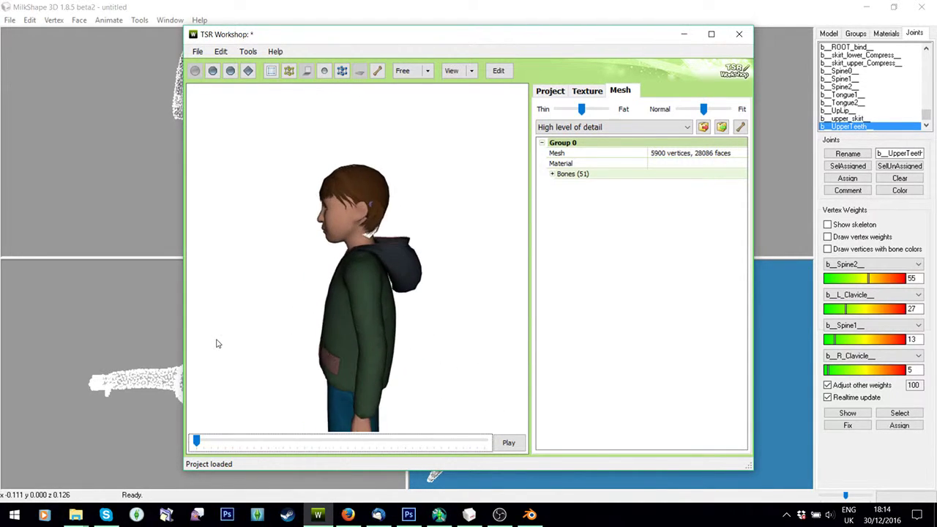
{"action": "left_click_drag", "start_coordinate": [364, 326], "coordinate": [256, 265]}
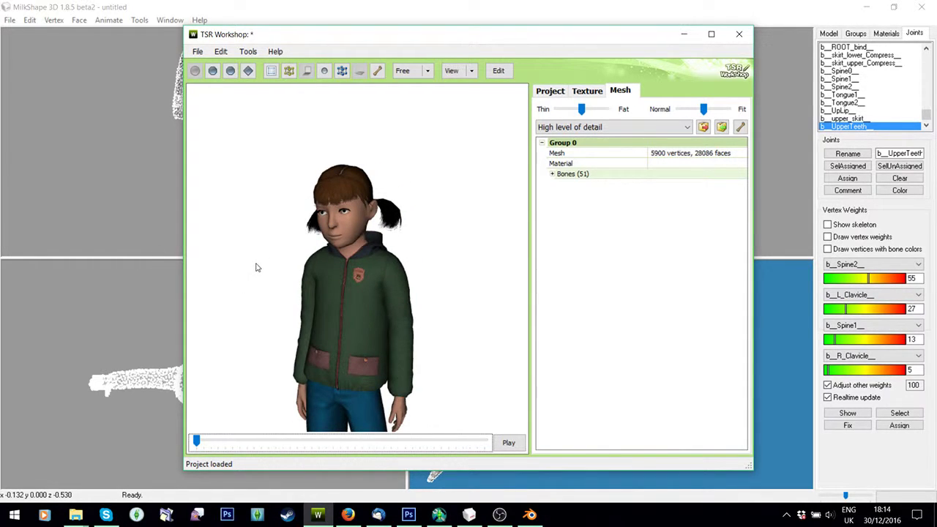
{"action": "left_click_drag", "start_coordinate": [354, 319], "coordinate": [406, 257]}
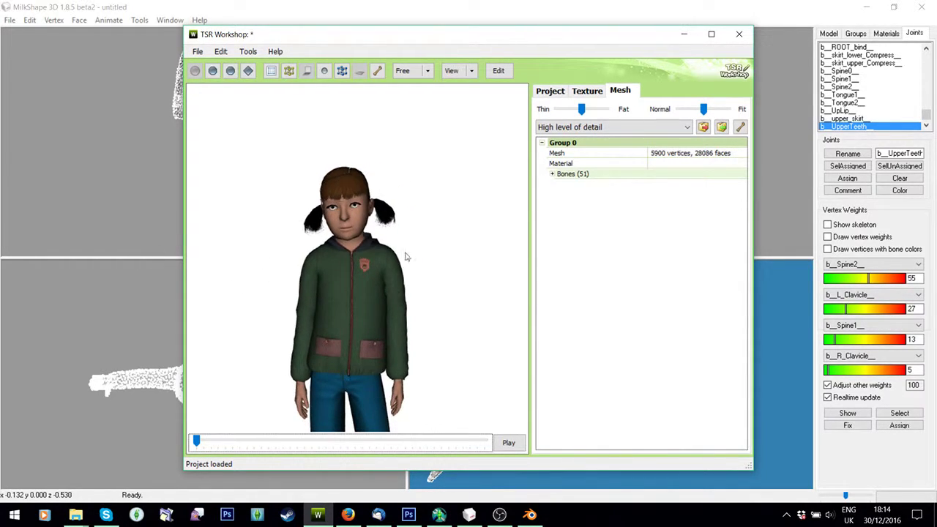
- In MilkShape 3D, display vertices with bone colors and clear the joint assignments of the left forearm and hand vertices
{"action": "left_click", "coordinate": [147, 198]}
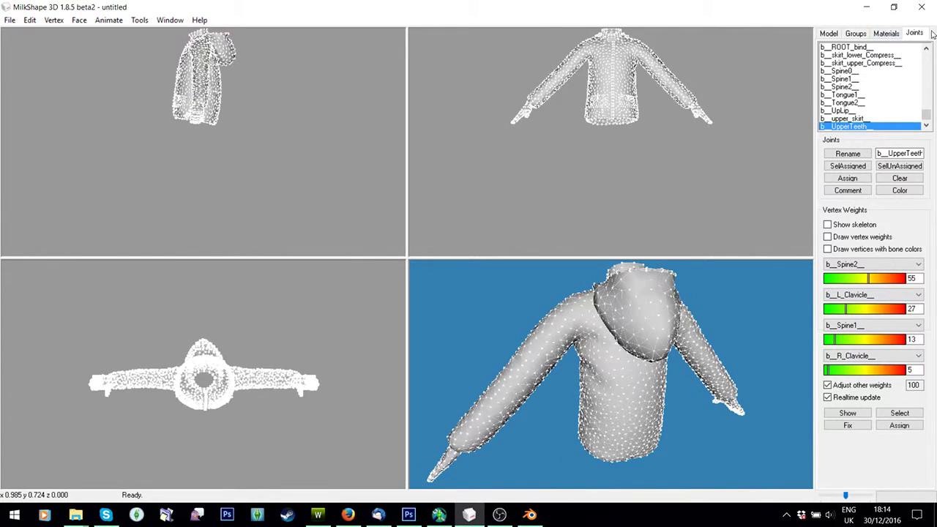
{"action": "left_click", "coordinate": [828, 249]}
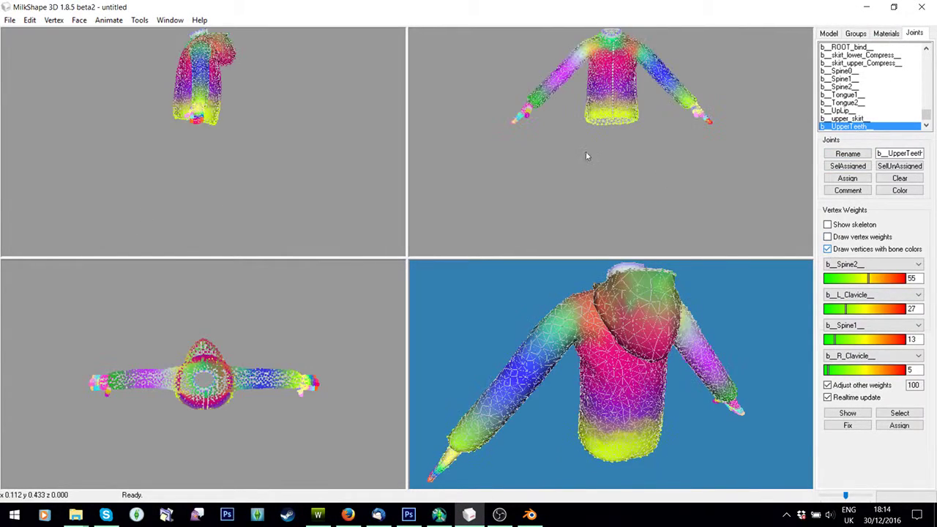
{"action": "left_click", "coordinate": [829, 34]}
{"action": "left_click_drag", "start_coordinate": [735, 145], "coordinate": [673, 85]}
{"action": "left_click", "coordinate": [915, 36]}
{"action": "left_click", "coordinate": [913, 182]}
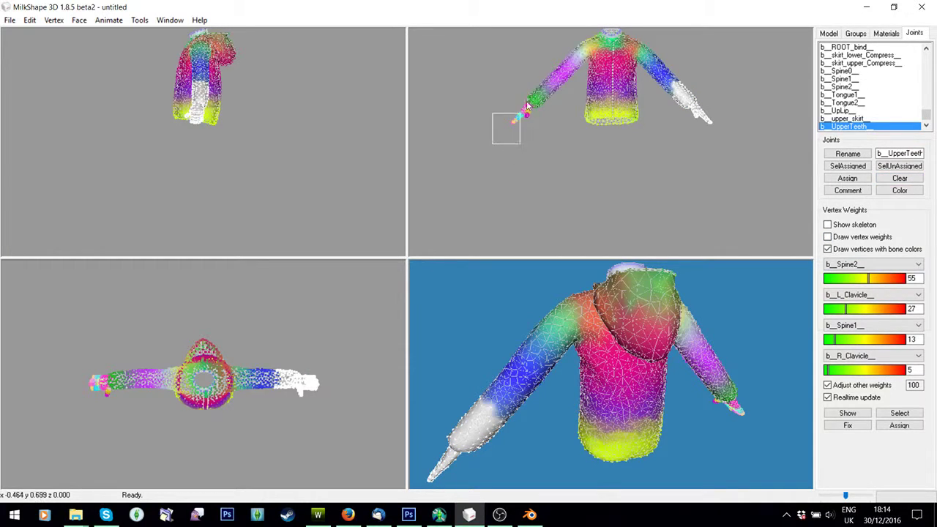
- Clear the joint assignments of the right forearm and hand vertices as well, and turn off the bone color display
{"action": "left_click_drag", "start_coordinate": [526, 106], "coordinate": [550, 82]}
{"action": "left_click", "coordinate": [900, 179]}
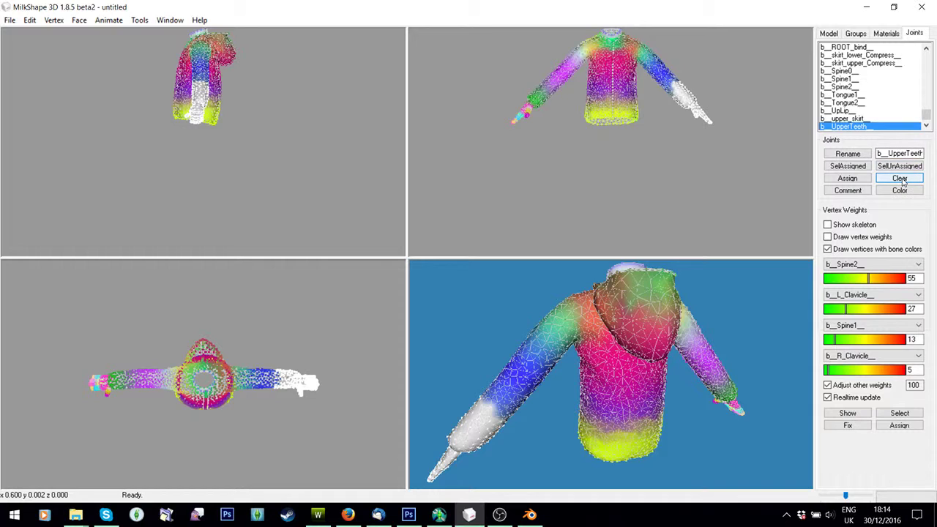
{"action": "left_click", "coordinate": [901, 180]}
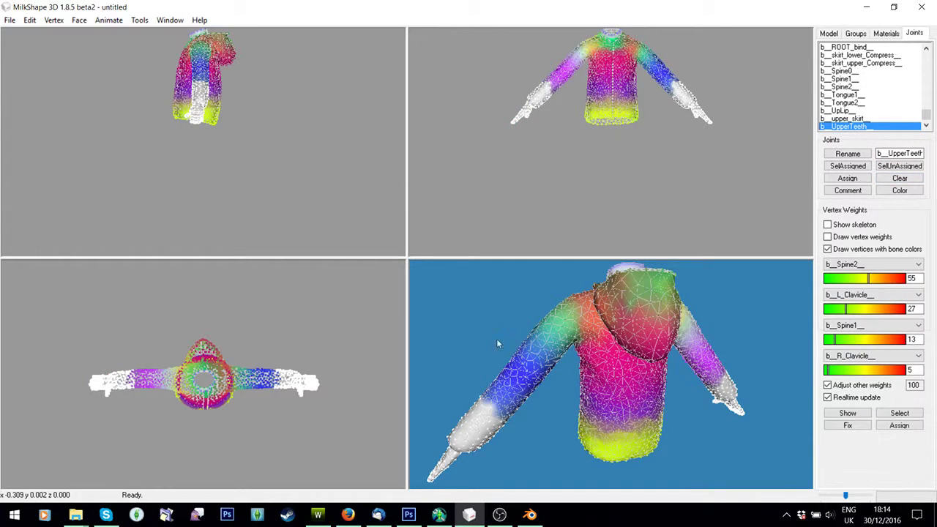
{"action": "left_click_drag", "start_coordinate": [497, 340], "coordinate": [658, 353]}
{"action": "scroll", "coordinate": [663, 347], "scroll_direction": "up", "scroll_amount": 3}
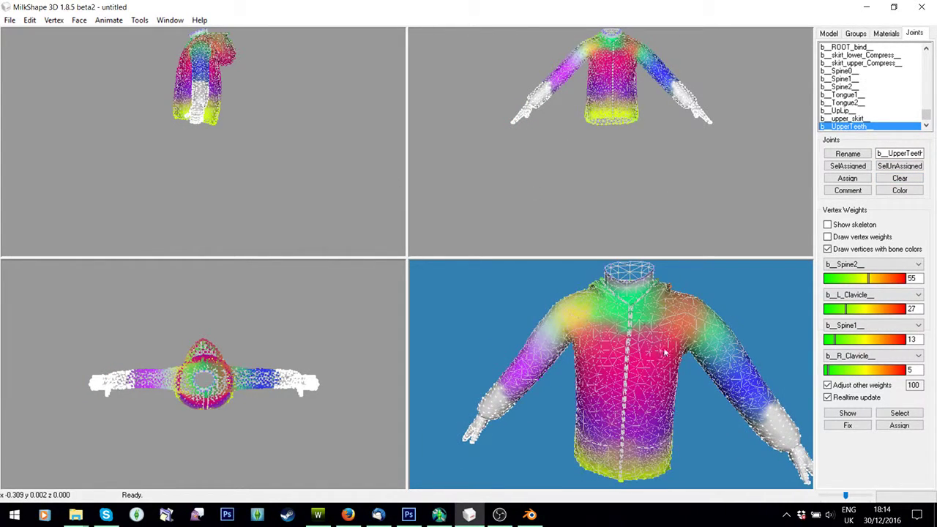
{"action": "left_click", "coordinate": [827, 249]}
{"action": "scroll", "coordinate": [512, 315], "scroll_direction": "down", "scroll_amount": 3}
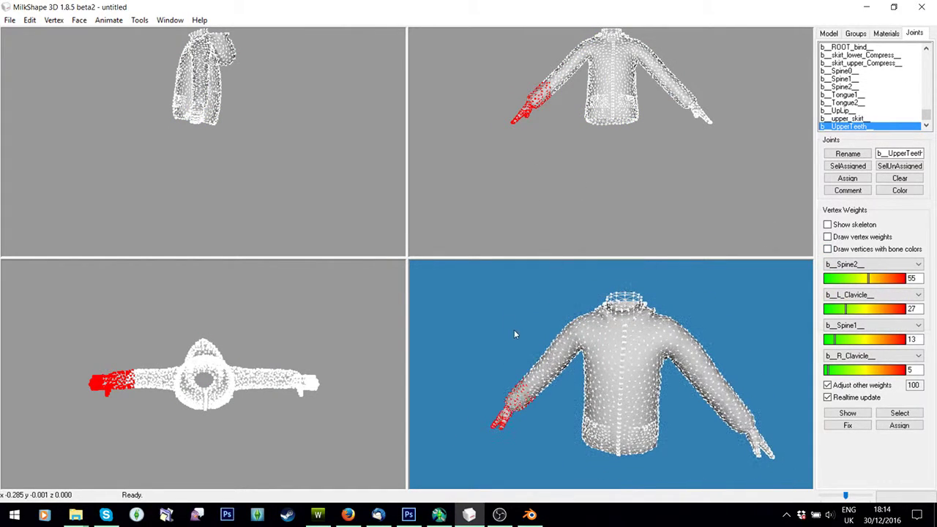
- Import the TSRW object TopNude.wso from the Child project folder into the jacket scene
{"action": "left_click", "coordinate": [9, 20]}
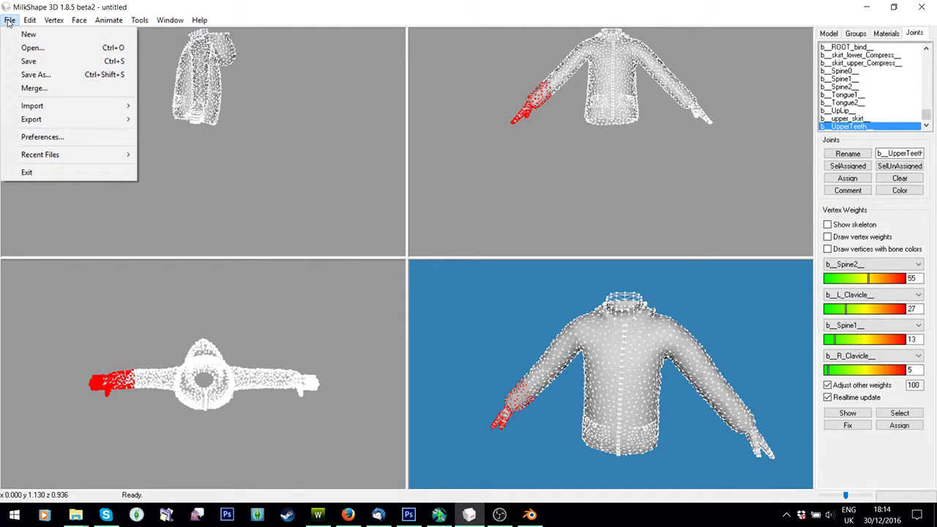
{"action": "mouse_move", "coordinate": [84, 107]}
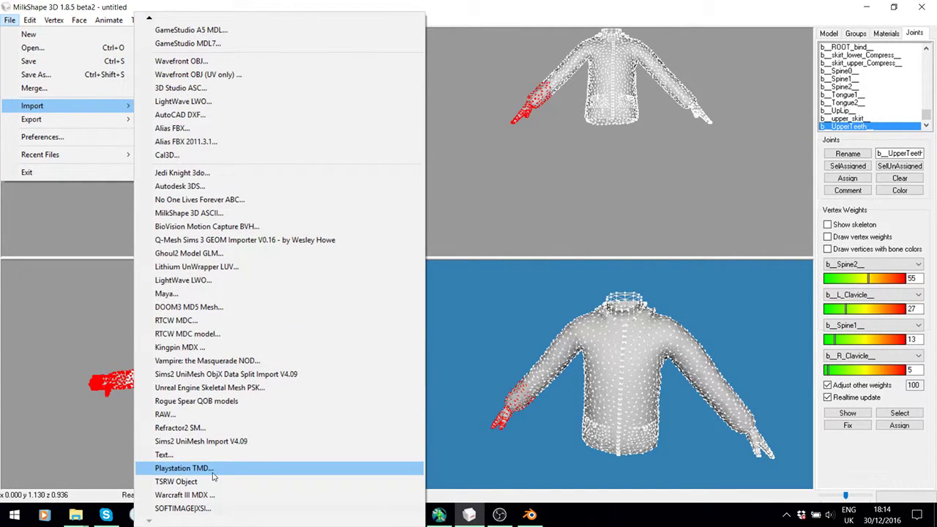
{"action": "left_click", "coordinate": [173, 483]}
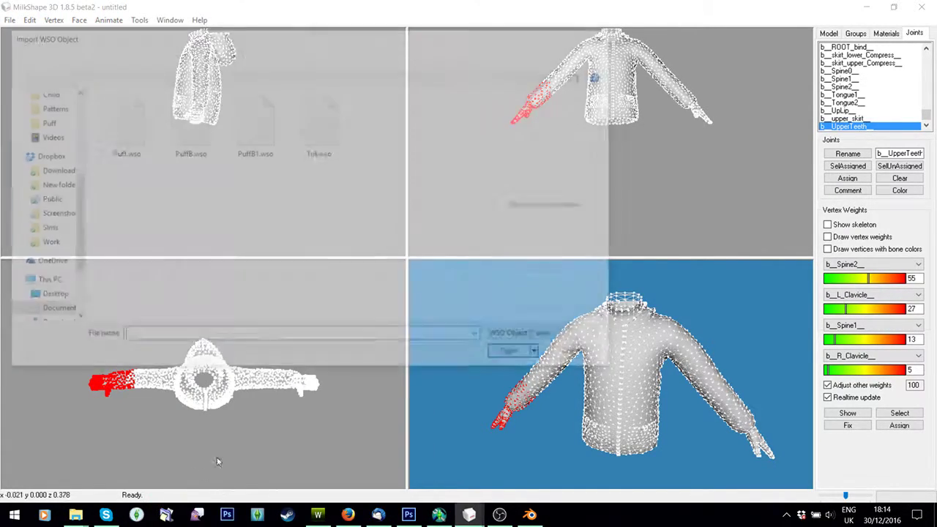
{"action": "left_click", "coordinate": [341, 56]}
{"action": "scroll", "coordinate": [238, 235], "scroll_direction": "down", "scroll_amount": 15}
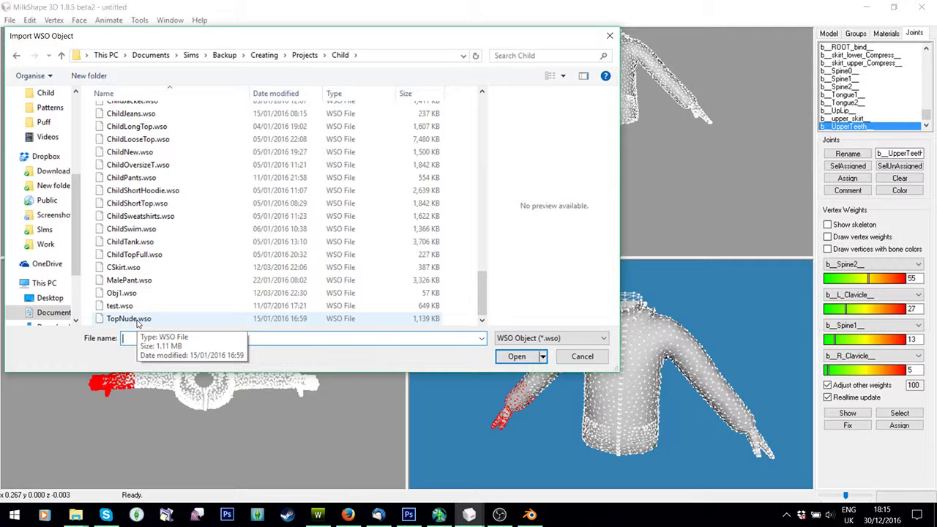
{"action": "double_click", "coordinate": [128, 319]}
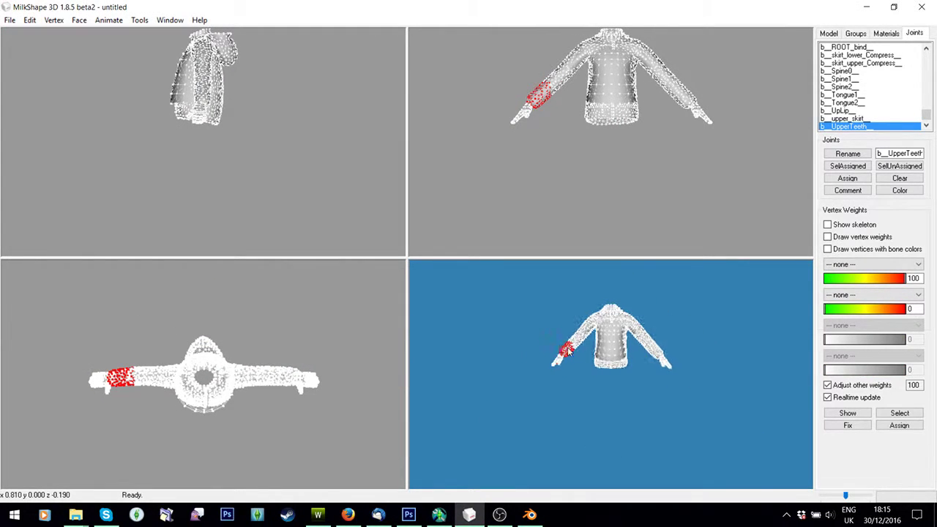
- Delete the imported group_special, group_fit, group_thin and group_fat, keeping only the two group_base meshes
{"action": "scroll", "coordinate": [567, 349], "scroll_direction": "up", "scroll_amount": 6}
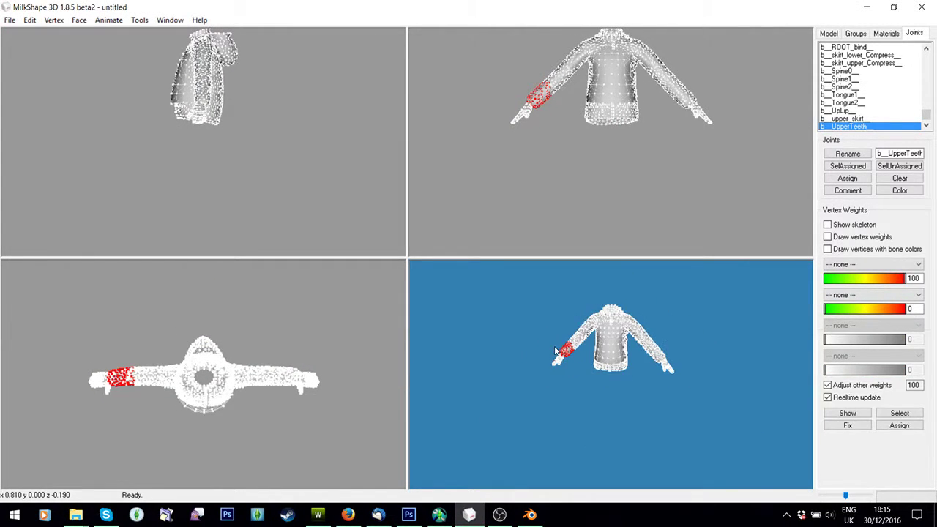
{"action": "left_click", "coordinate": [856, 33]}
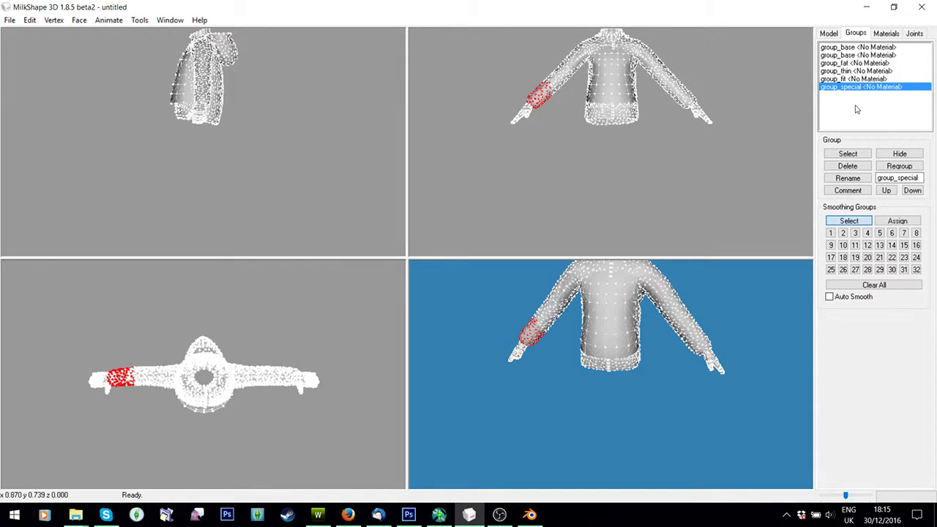
{"action": "left_click", "coordinate": [858, 168]}
{"action": "left_click", "coordinate": [857, 167]}
{"action": "left_click", "coordinate": [857, 167]}
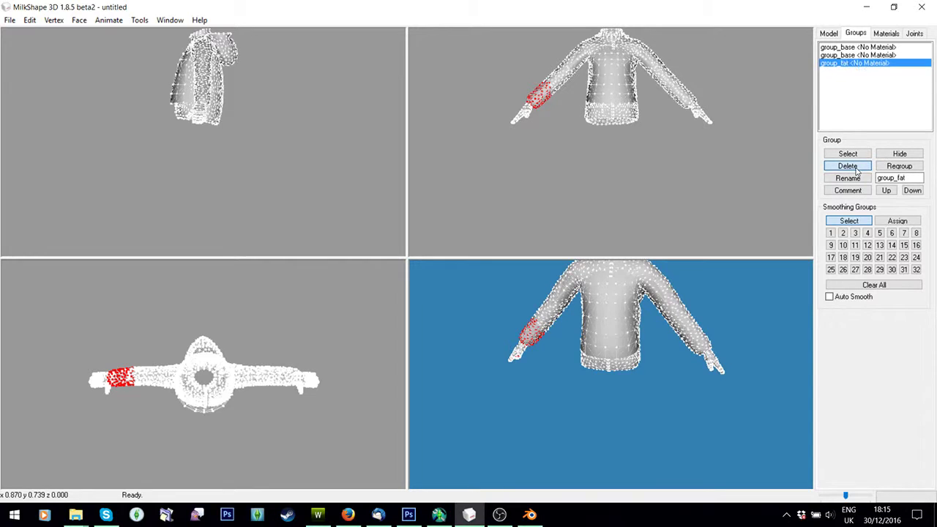
{"action": "left_click", "coordinate": [857, 168]}
- Move the imported nude body group above the jacket group, and briefly hide the jacket group to identify it
{"action": "mouse_move", "coordinate": [576, 341]}
{"action": "left_mouse_down"}
{"action": "mouse_move", "coordinate": [605, 329]}
{"action": "mouse_move", "coordinate": [581, 333]}
{"action": "left_mouse_up"}
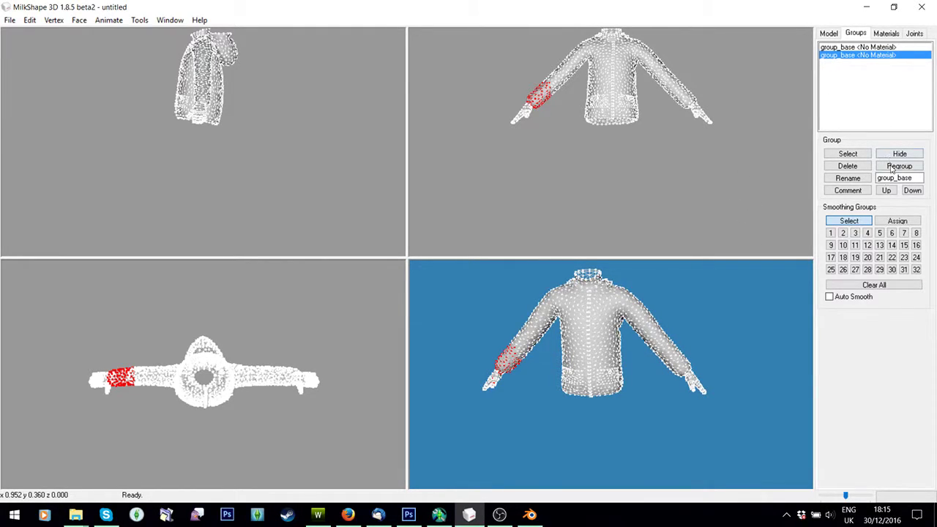
{"action": "left_click", "coordinate": [890, 195]}
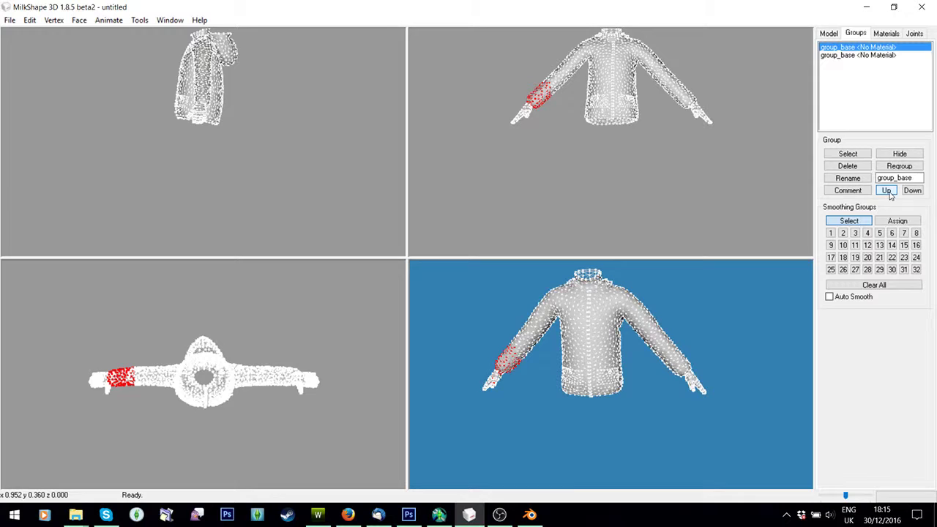
{"action": "left_click", "coordinate": [870, 57]}
{"action": "left_click", "coordinate": [899, 154]}
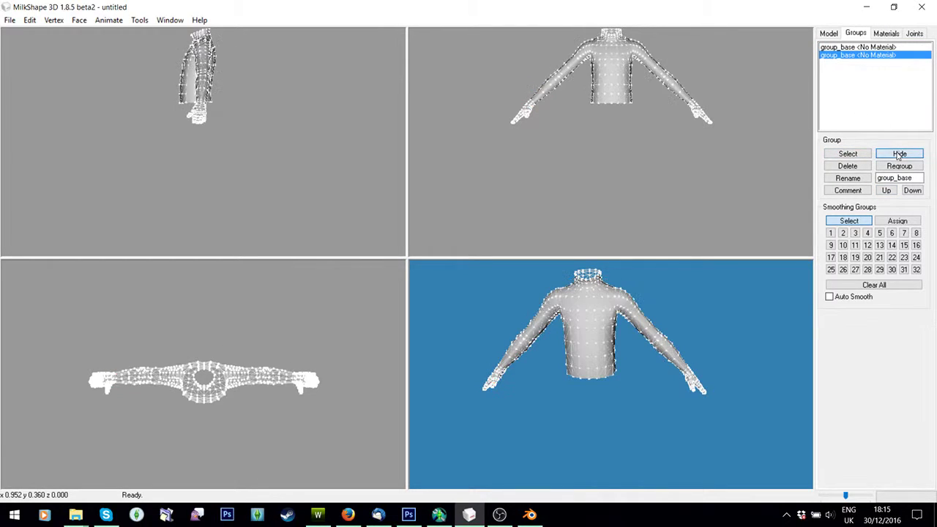
{"action": "left_click", "coordinate": [899, 155]}
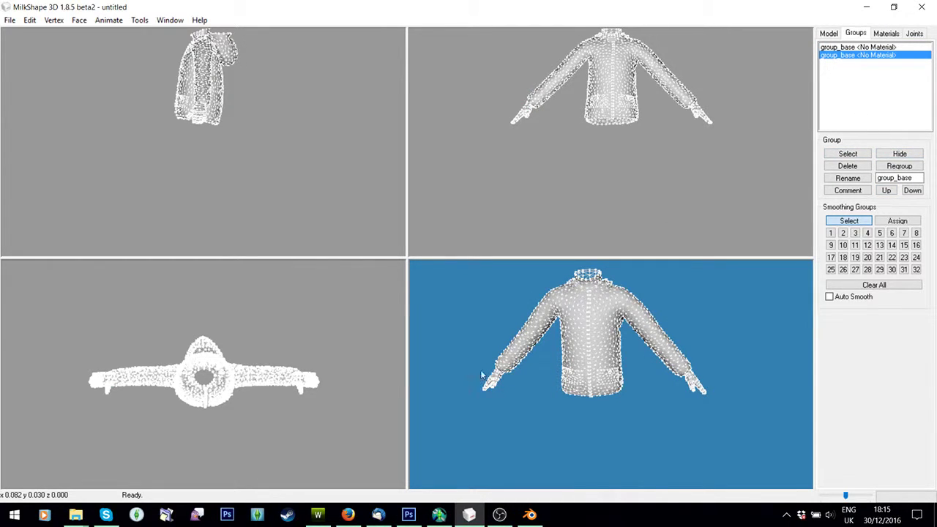
- Select the ring of vertices along the top edge of the neck in the side view
{"action": "scroll", "coordinate": [228, 115], "scroll_direction": "up", "scroll_amount": 6}
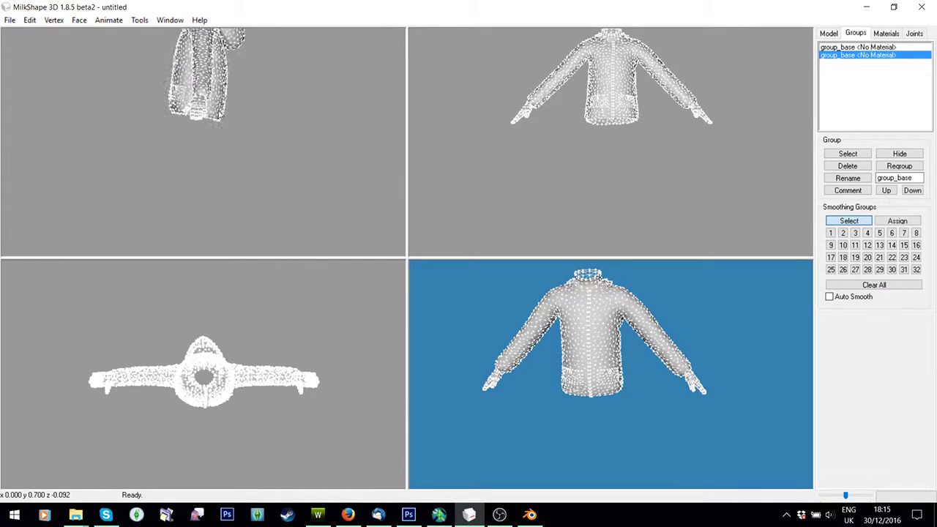
{"action": "left_click_drag", "start_coordinate": [225, 72], "coordinate": [239, 242], "text": "ctrl"}
{"action": "scroll", "coordinate": [239, 242], "scroll_direction": "up", "scroll_amount": 5}
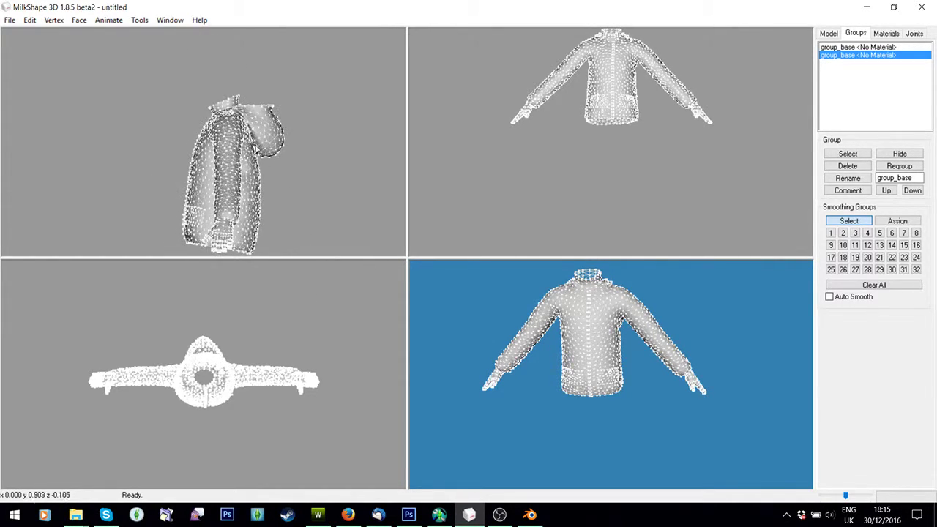
{"action": "scroll", "coordinate": [260, 109], "scroll_direction": "up", "scroll_amount": 5}
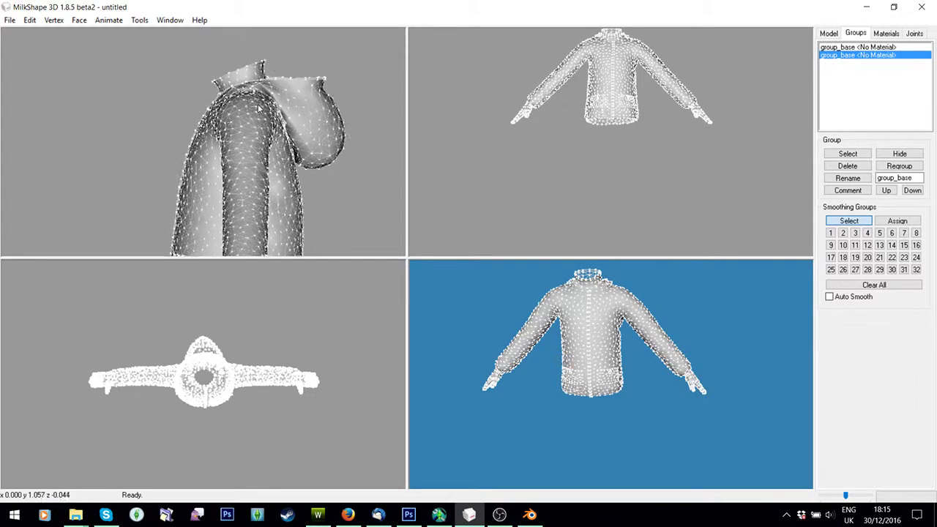
{"action": "left_click_drag", "start_coordinate": [272, 87], "coordinate": [247, 169], "text": "ctrl"}
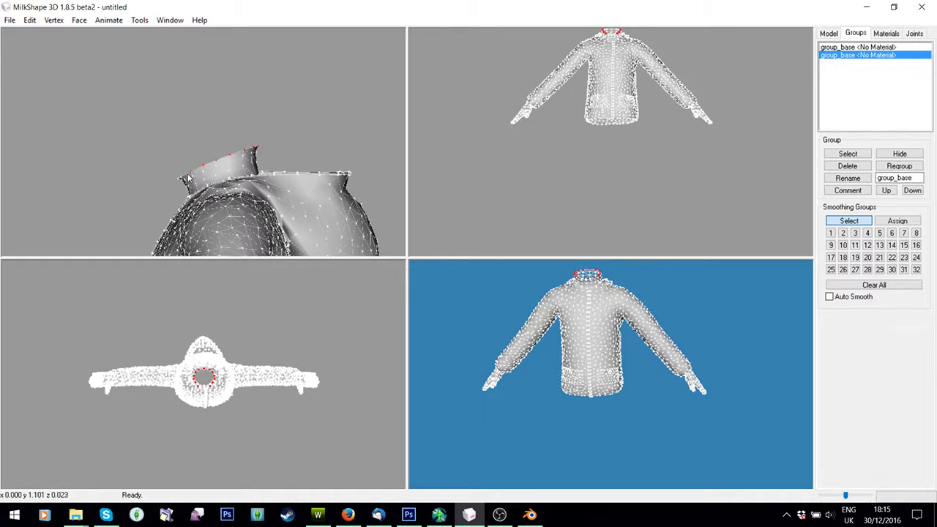
{"action": "mouse_move", "coordinate": [480, 339]}
{"action": "left_mouse_down"}
{"action": "mouse_move", "coordinate": [452, 337]}
{"action": "mouse_move", "coordinate": [485, 339]}
{"action": "mouse_move", "coordinate": [476, 338]}
{"action": "left_mouse_up"}
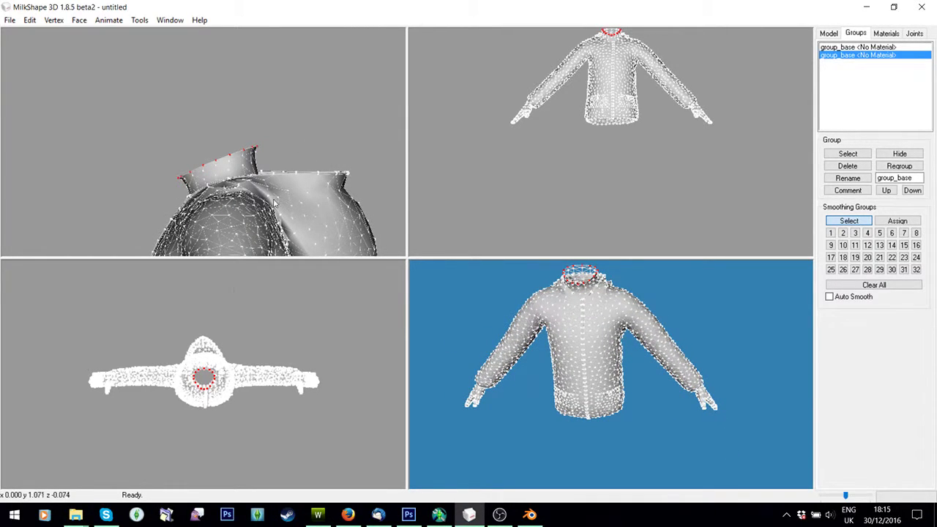
{"action": "left_click_drag", "start_coordinate": [600, 378], "coordinate": [609, 409]}
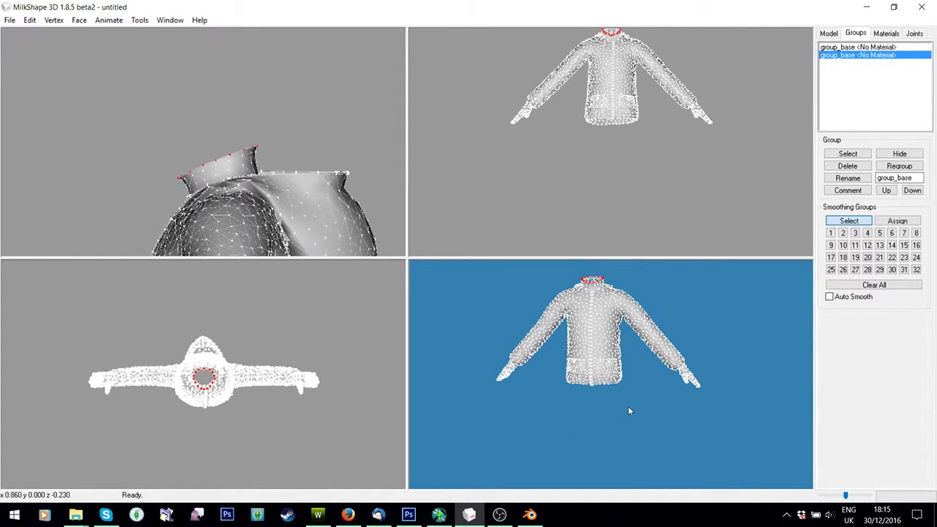
{"action": "mouse_move", "coordinate": [597, 405]}
{"action": "left_mouse_down"}
{"action": "mouse_move", "coordinate": [607, 410]}
{"action": "mouse_move", "coordinate": [597, 420]}
{"action": "mouse_move", "coordinate": [615, 360]}
{"action": "mouse_move", "coordinate": [614, 398]}
{"action": "left_mouse_up"}
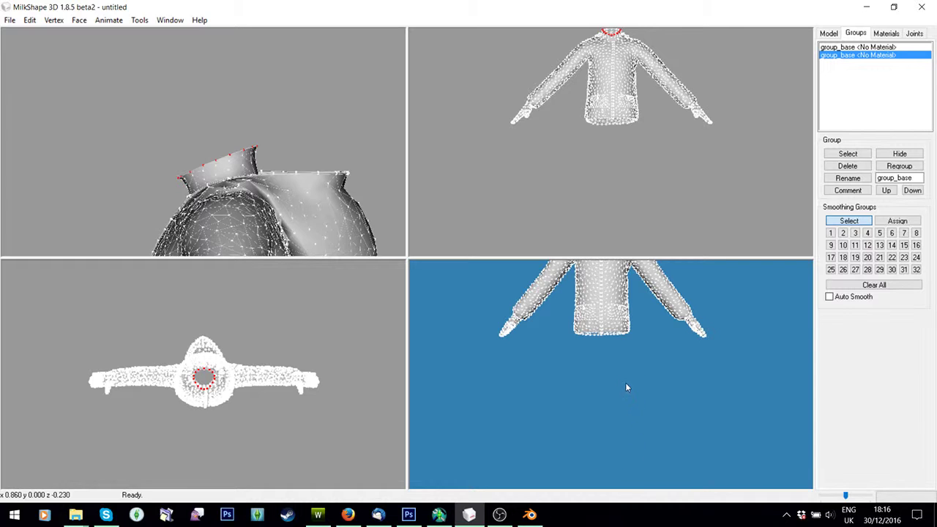
{"action": "left_click_drag", "start_coordinate": [613, 348], "coordinate": [666, 390]}
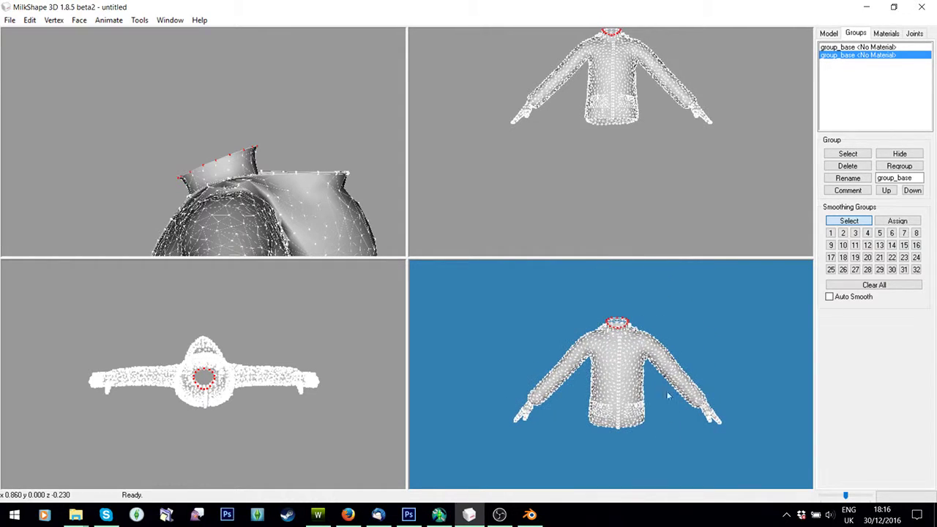
- Invert the selection and hide it so that only the neck's top ring vertices stay editable
{"action": "left_click", "coordinate": [30, 19]}
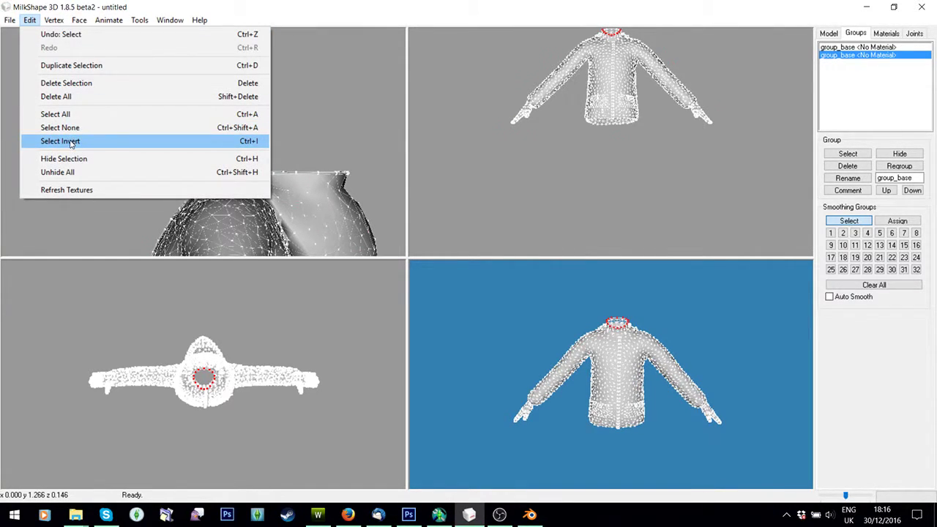
{"action": "left_click", "coordinate": [71, 141]}
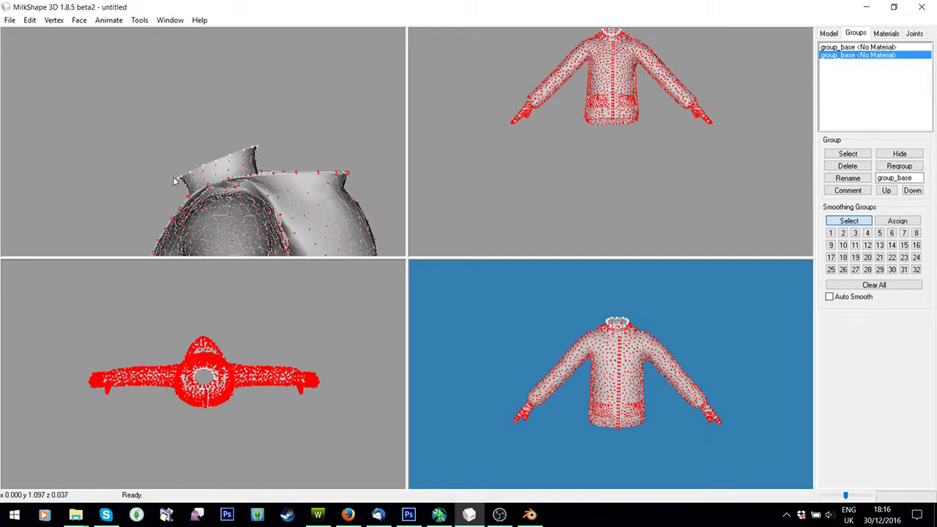
{"action": "left_click", "coordinate": [29, 19]}
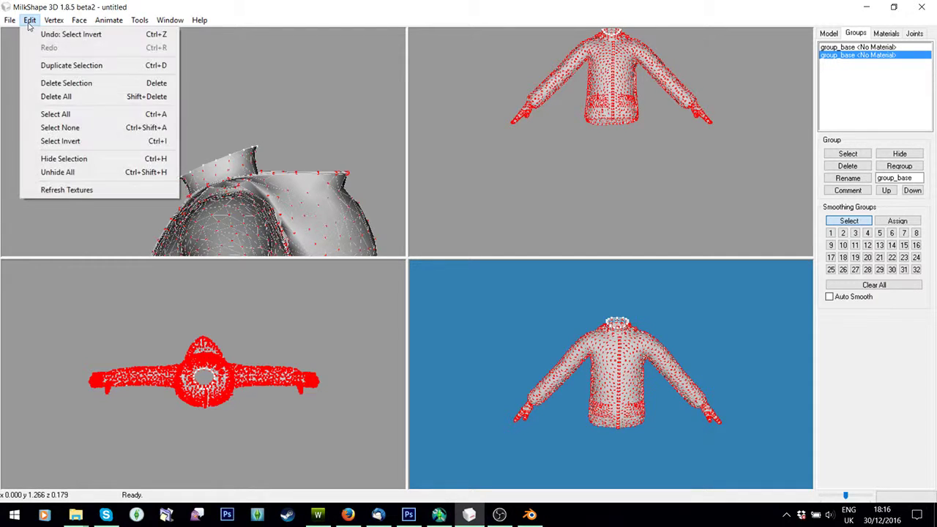
{"action": "left_click", "coordinate": [45, 160]}
{"action": "left_click_drag", "start_coordinate": [615, 356], "coordinate": [617, 379]}
{"action": "right_click", "coordinate": [280, 353]}
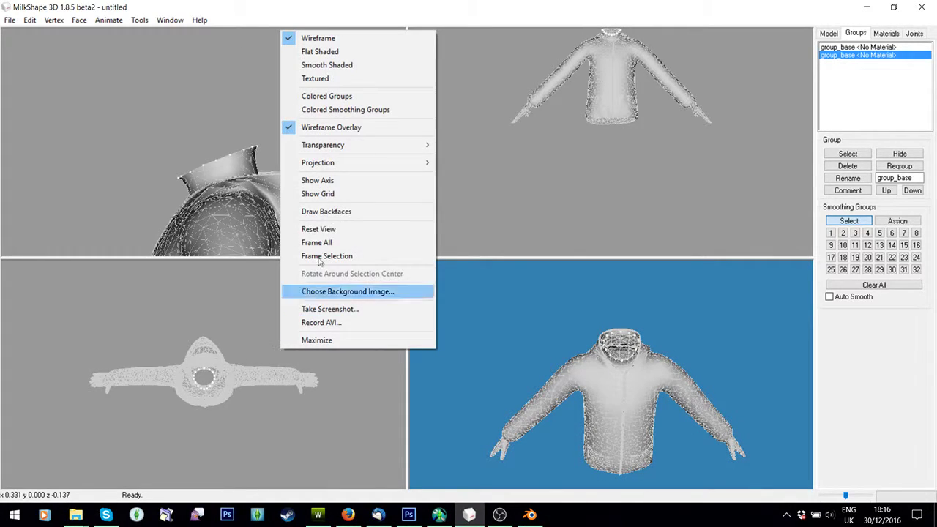
{"action": "mouse_move", "coordinate": [389, 162]}
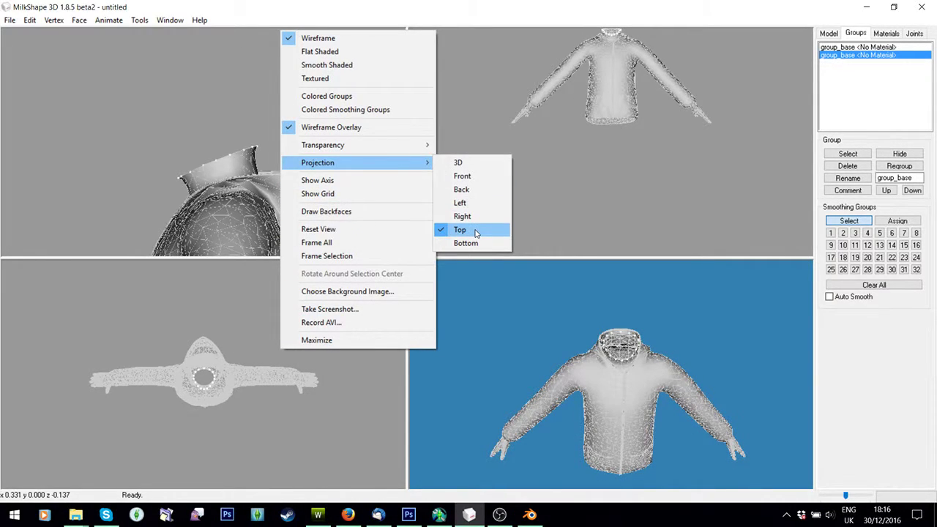
{"action": "right_click", "coordinate": [243, 317]}
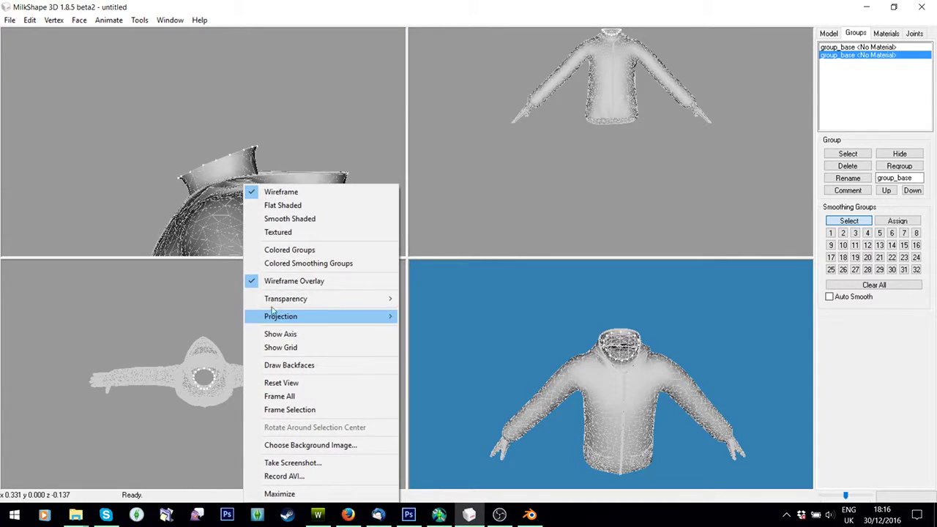
{"action": "left_click", "coordinate": [181, 353]}
- In the top view, select the back-centre vertex of the neck ring and run Sims2 UniMesh Vertex Data Merge V4.09 on it
{"action": "scroll", "coordinate": [224, 357], "scroll_direction": "up", "scroll_amount": 6}
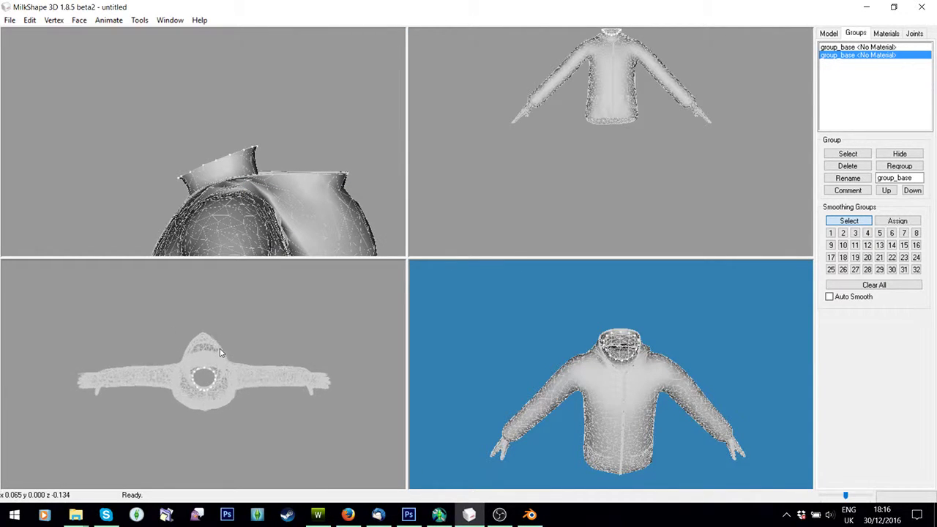
{"action": "scroll", "coordinate": [235, 360], "scroll_direction": "up", "scroll_amount": 8}
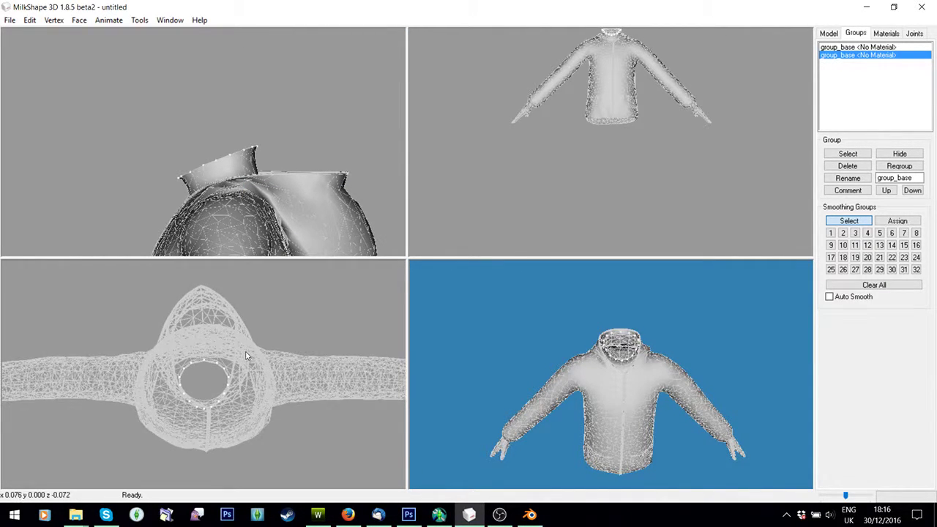
{"action": "scroll", "coordinate": [246, 357], "scroll_direction": "up", "scroll_amount": 6}
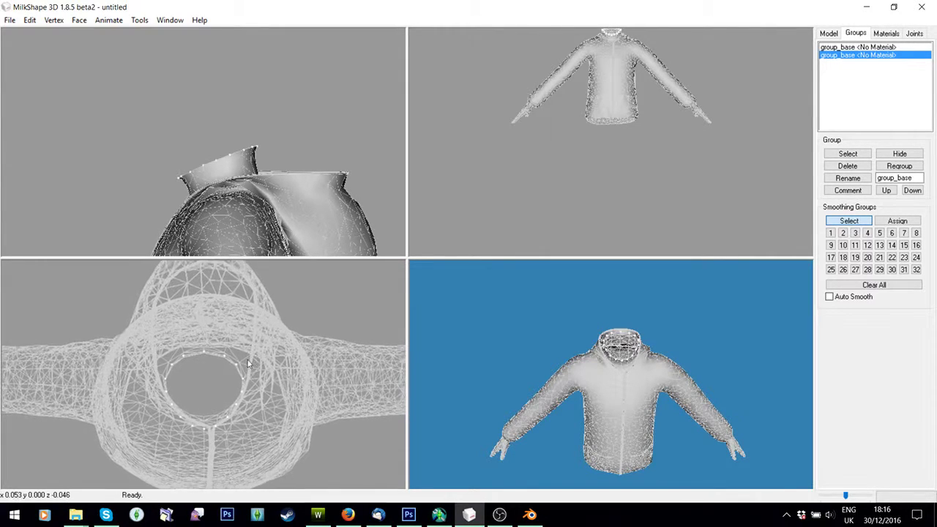
{"action": "scroll", "coordinate": [247, 357], "scroll_direction": "up", "scroll_amount": 6}
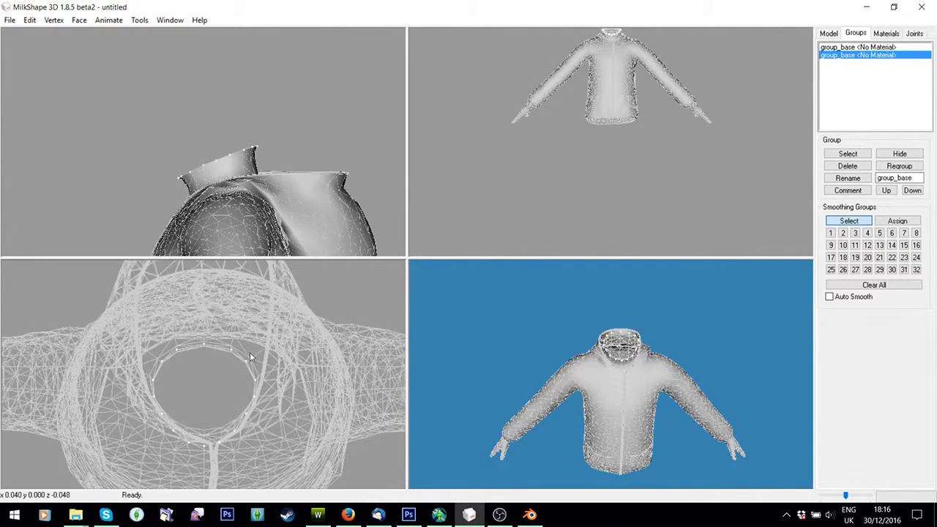
{"action": "left_click_drag", "start_coordinate": [268, 378], "coordinate": [286, 342]}
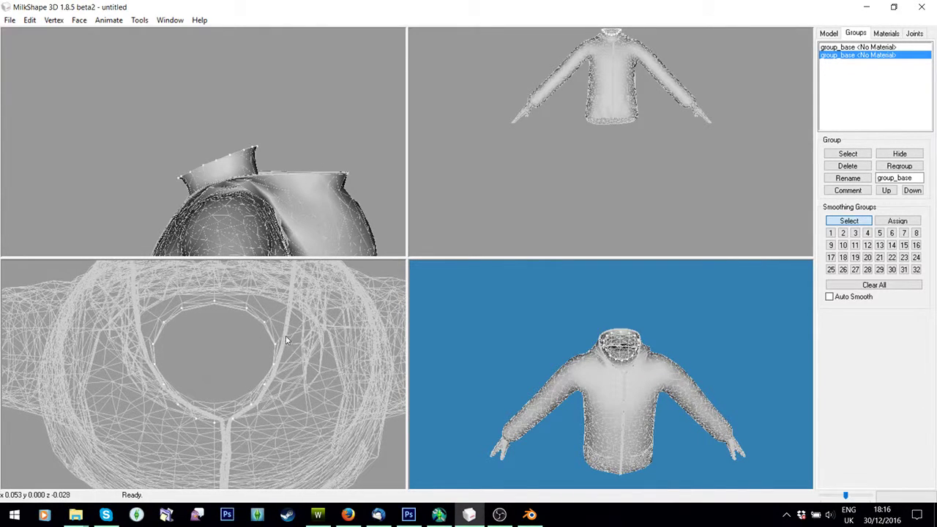
{"action": "left_click", "coordinate": [56, 22]}
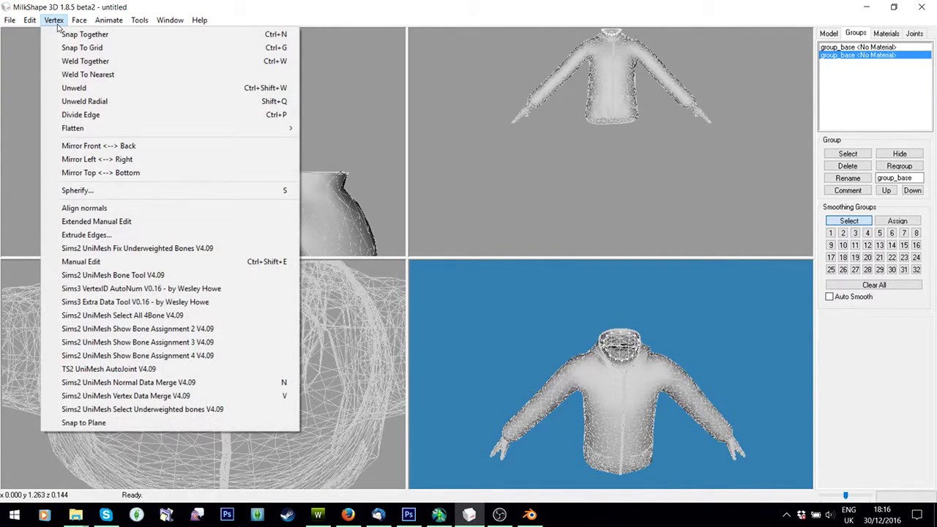
{"action": "left_click", "coordinate": [56, 23]}
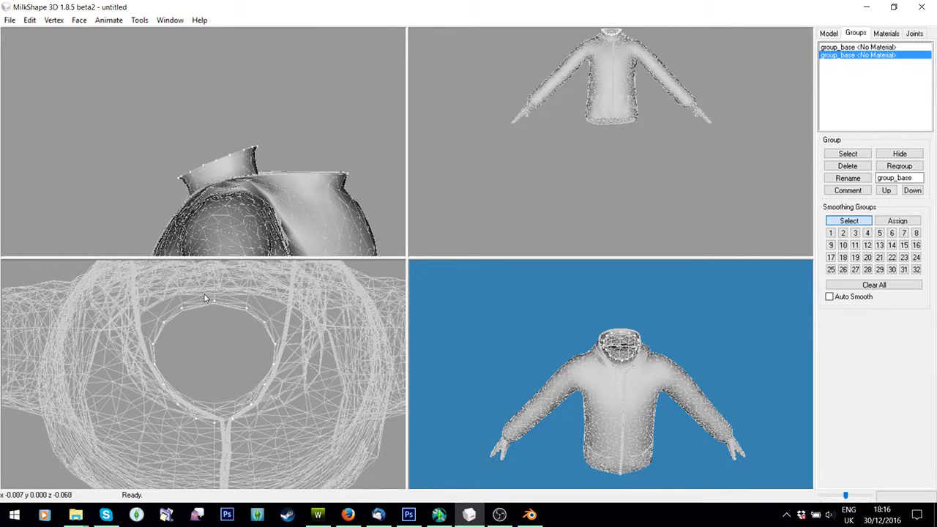
{"action": "right_click", "coordinate": [677, 152]}
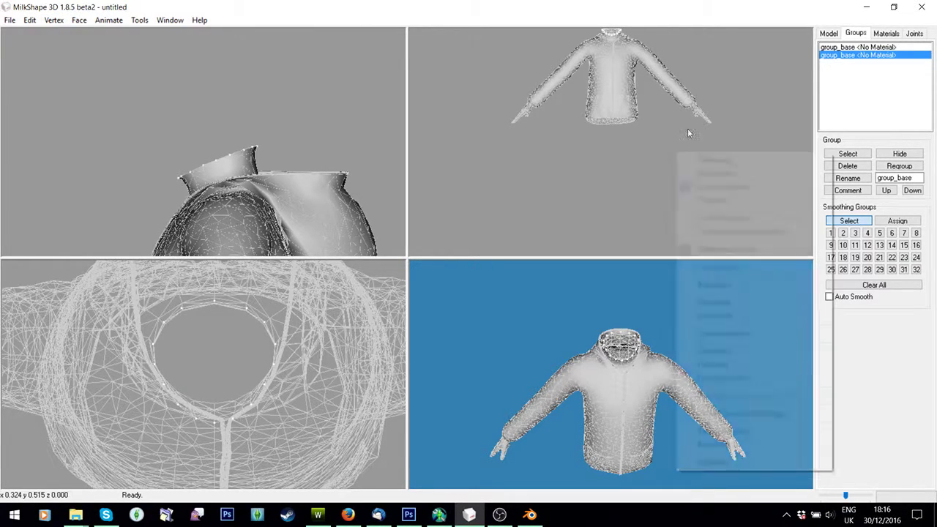
{"action": "left_click", "coordinate": [754, 110]}
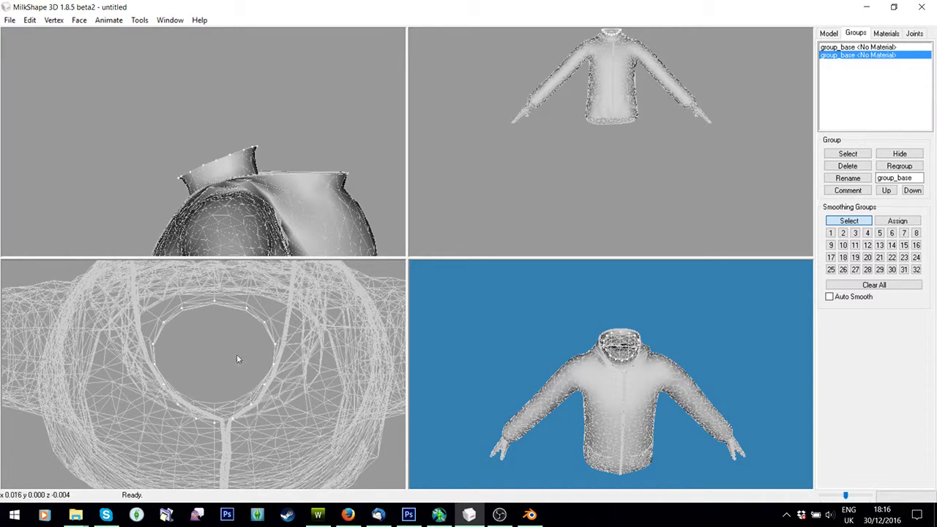
{"action": "scroll", "coordinate": [242, 342], "scroll_direction": "up", "scroll_amount": 5}
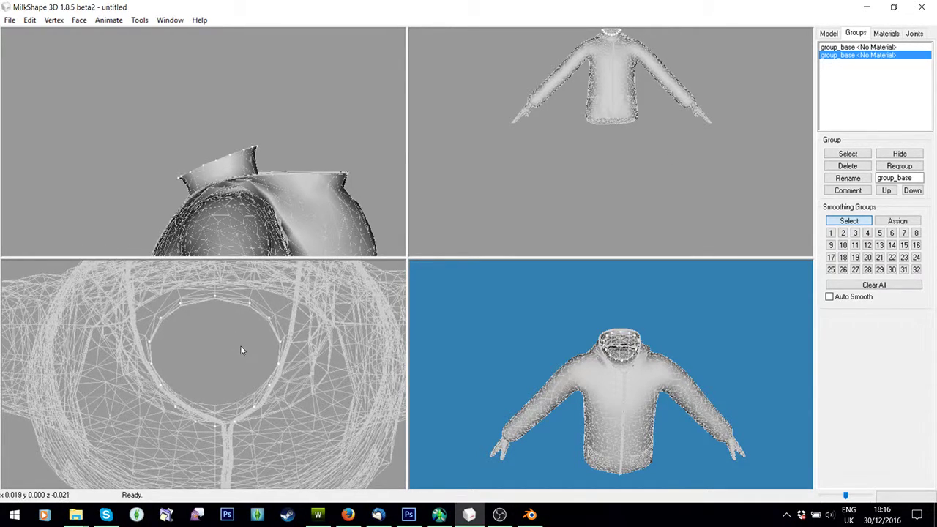
{"action": "left_click_drag", "start_coordinate": [241, 340], "coordinate": [237, 359], "text": "ctrl"}
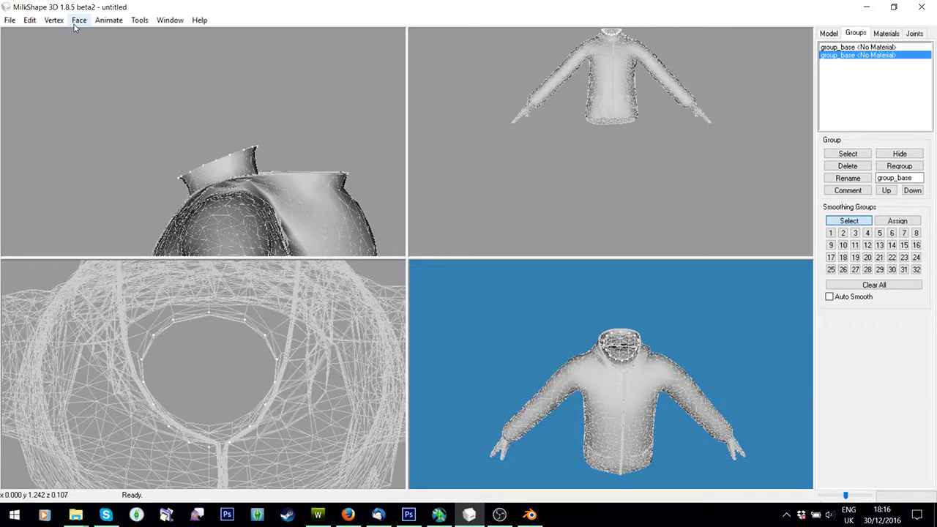
{"action": "scroll", "coordinate": [237, 320], "scroll_direction": "up", "scroll_amount": 2}
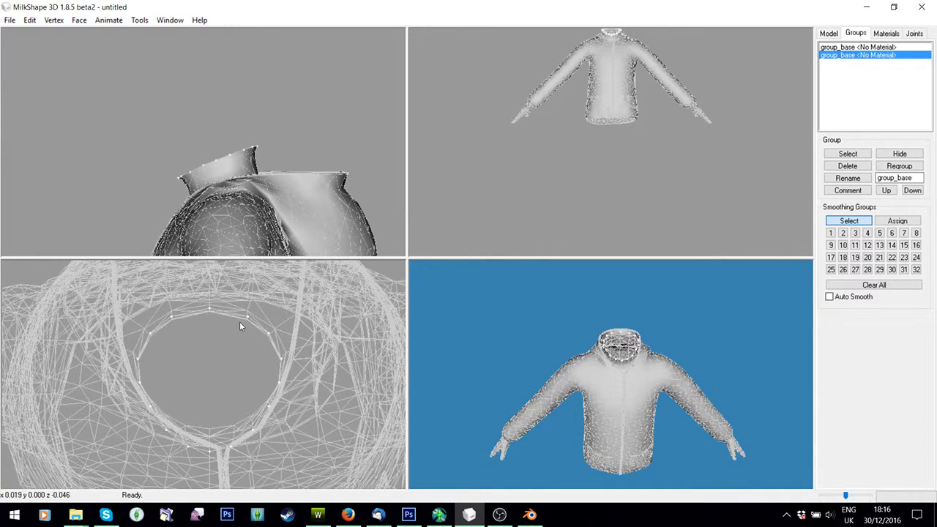
{"action": "scroll", "coordinate": [234, 331], "scroll_direction": "up", "scroll_amount": 1}
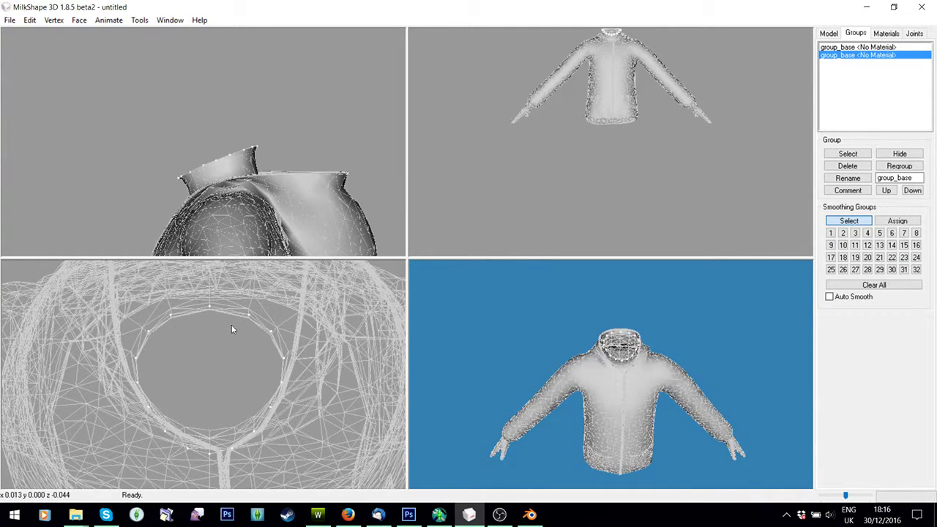
{"action": "left_click_drag", "start_coordinate": [196, 299], "coordinate": [225, 322]}
{"action": "left_click", "coordinate": [53, 20]}
{"action": "mouse_move", "coordinate": [29, 20]}
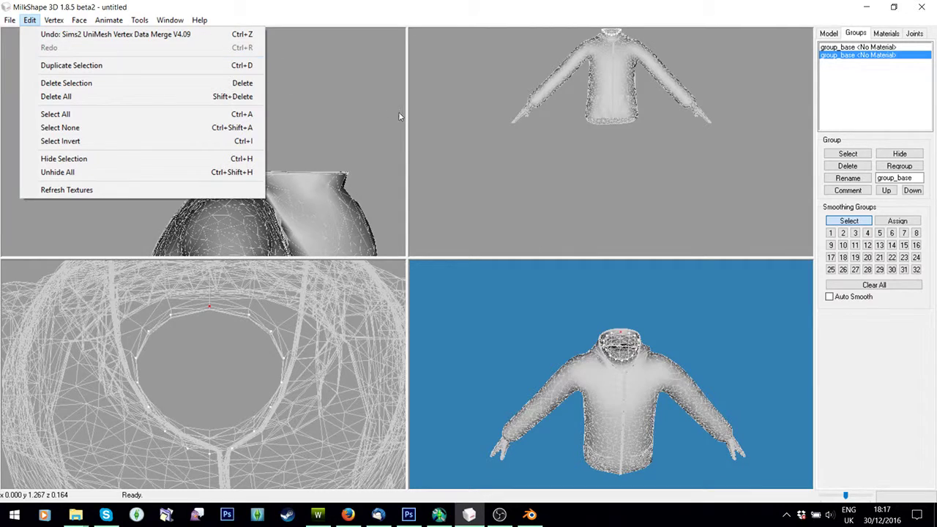
{"action": "left_click", "coordinate": [358, 115]}
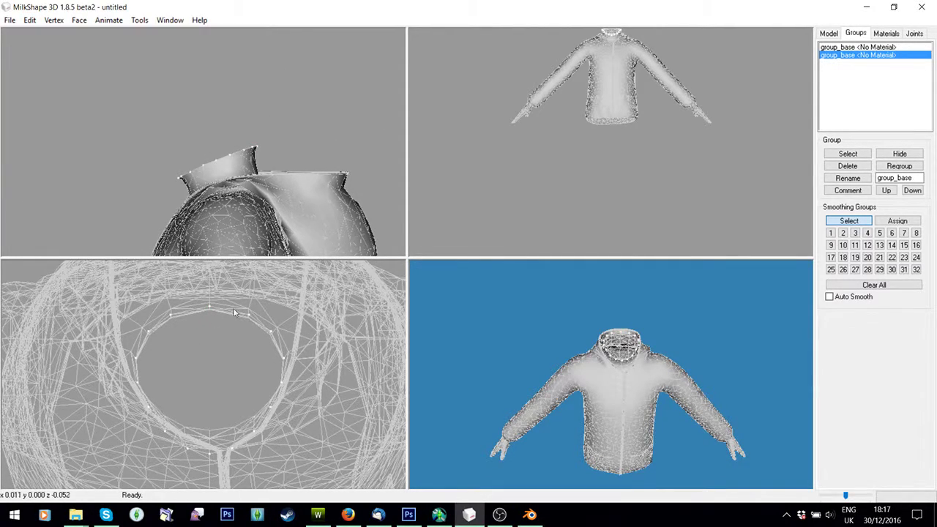
- Work around the neck ring vertex by vertex, merging each vertex's data with the matching body vertex
{"action": "left_click_drag", "start_coordinate": [246, 316], "coordinate": [296, 375]}
{"action": "left_click_drag", "start_coordinate": [245, 424], "coordinate": [268, 445]}
{"action": "left_click", "coordinate": [209, 454]}
{"action": "left_click_drag", "start_coordinate": [172, 437], "coordinate": [195, 456]}
{"action": "left_click_drag", "start_coordinate": [148, 417], "coordinate": [176, 446]}
{"action": "left_click_drag", "start_coordinate": [146, 404], "coordinate": [161, 419]}
{"action": "left_click_drag", "start_coordinate": [125, 377], "coordinate": [155, 396]}
{"action": "left_click_drag", "start_coordinate": [139, 322], "coordinate": [160, 339]}
{"action": "left_click_drag", "start_coordinate": [204, 284], "coordinate": [231, 319]}
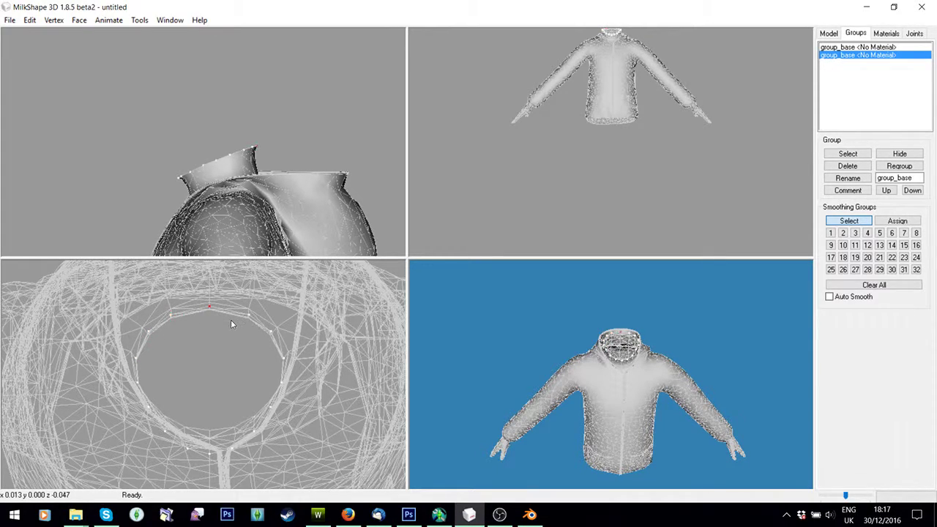
- Delete the nude body group and begin a TSRW Object export of the jacket in the Child projects' Puff folder
{"action": "left_click", "coordinate": [854, 48]}
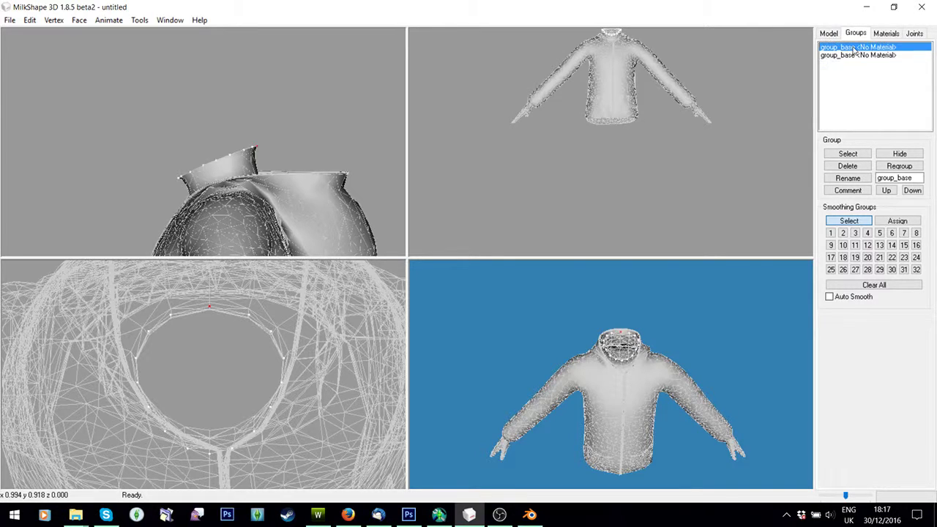
{"action": "left_click", "coordinate": [855, 166]}
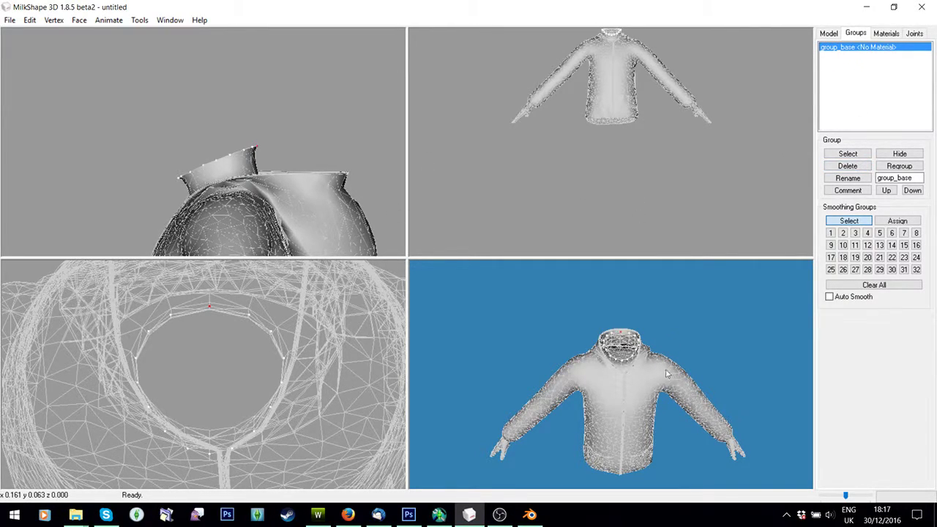
{"action": "left_click", "coordinate": [10, 19]}
{"action": "mouse_move", "coordinate": [90, 121]}
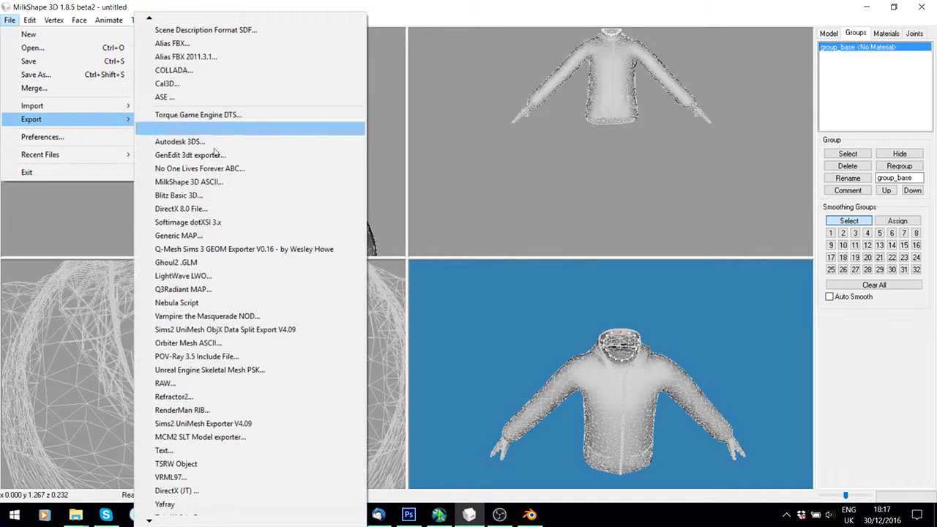
{"action": "left_click", "coordinate": [232, 464]}
{"action": "scroll", "coordinate": [182, 207], "scroll_direction": "down", "scroll_amount": 5}
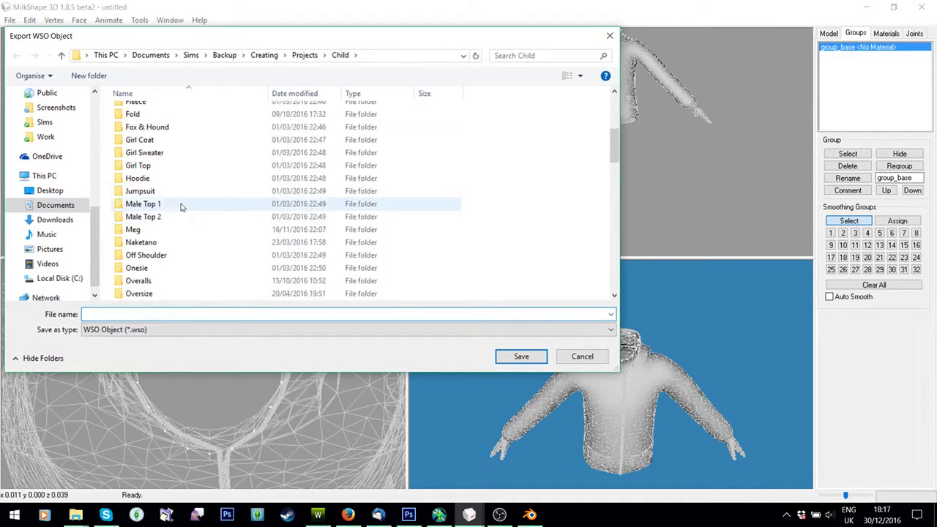
{"action": "scroll", "coordinate": [150, 275], "scroll_direction": "down", "scroll_amount": 5}
{"action": "left_click", "coordinate": [145, 227]}
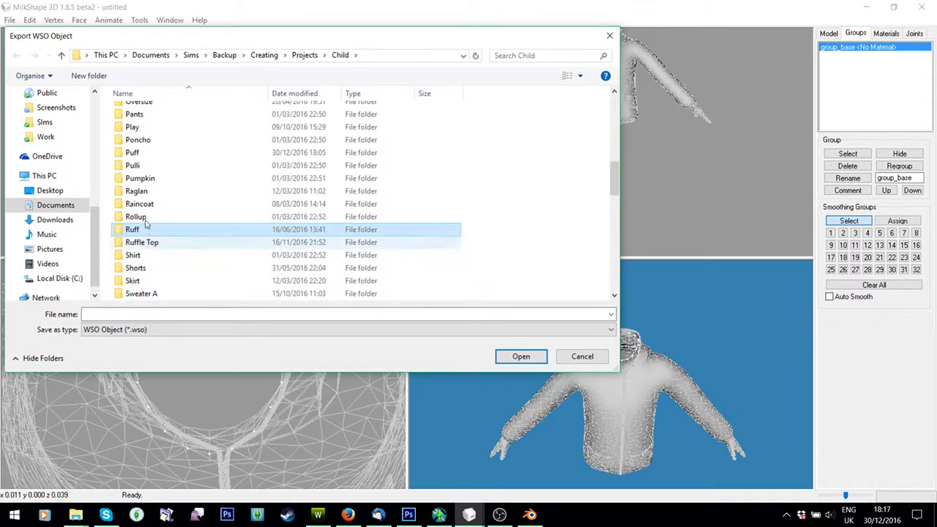
{"action": "double_click", "coordinate": [134, 153]}
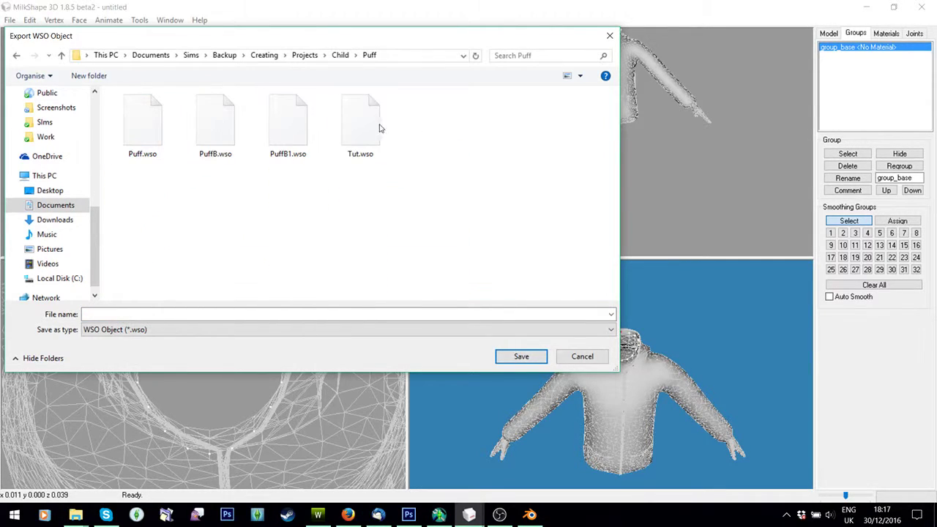
- Save the exported jacket mesh as PuffB2.wso, basing the name on the existing PuffB1.wso
{"action": "left_click", "coordinate": [288, 124]}
{"action": "double_click", "coordinate": [108, 314]}
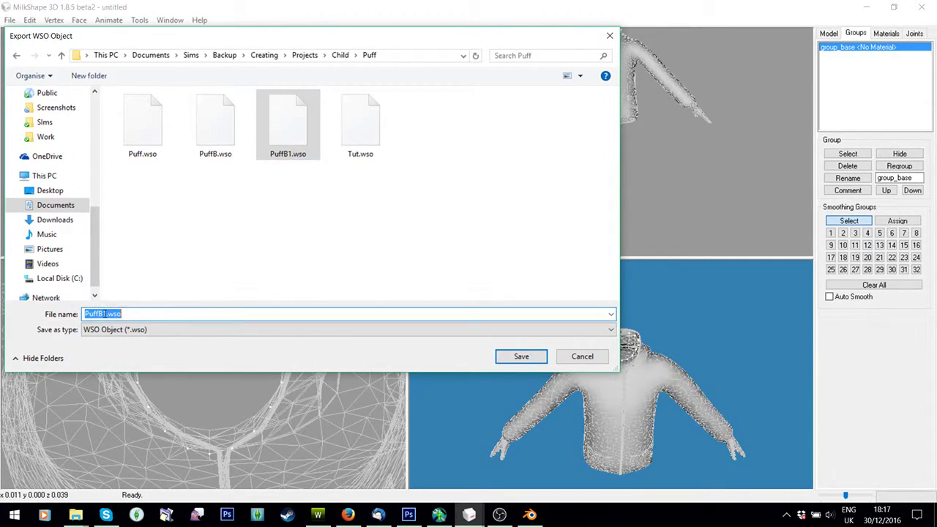
{"action": "key", "text": "Tab"}
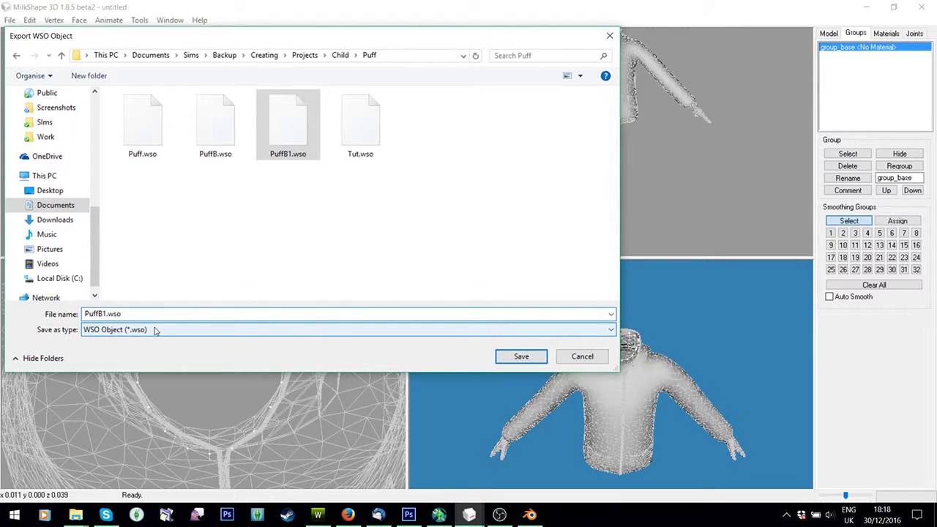
{"action": "key", "text": "BackSpace"}
{"action": "type", "text": "2"}
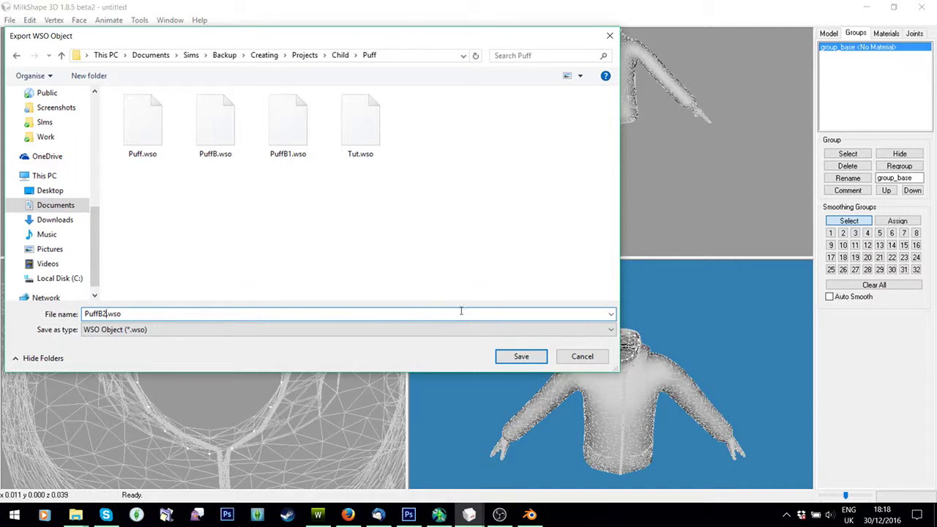
{"action": "left_click", "coordinate": [520, 357]}
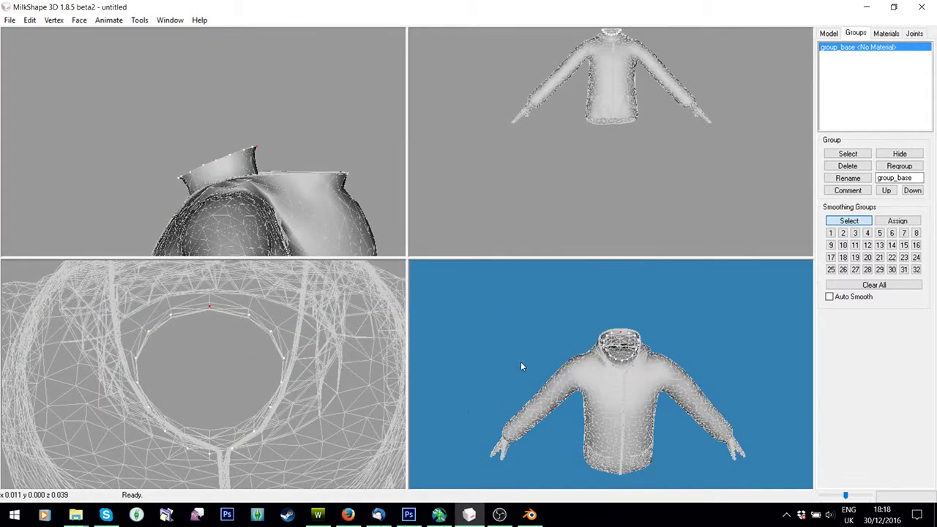
- Switch to TSR Workshop and import the newly exported jacket mesh as the high level of detail, declining mesh optimization
{"action": "left_click", "coordinate": [317, 514]}
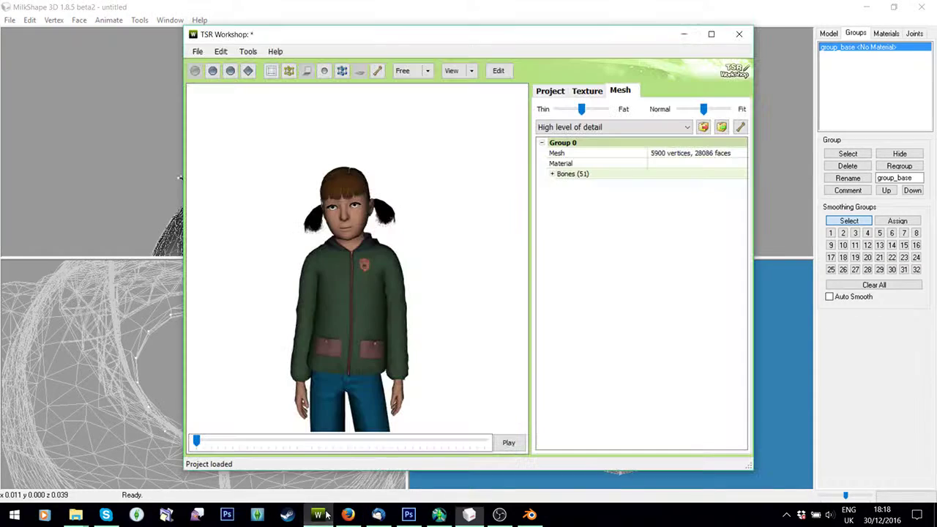
{"action": "left_click", "coordinate": [721, 128]}
{"action": "double_click", "coordinate": [303, 213]}
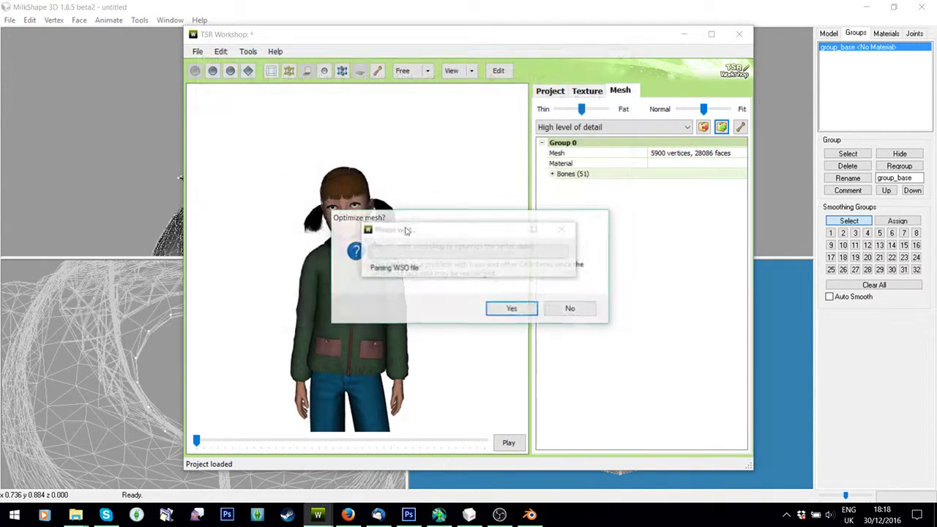
{"action": "left_click", "coordinate": [568, 309]}
{"action": "left_click", "coordinate": [513, 299]}
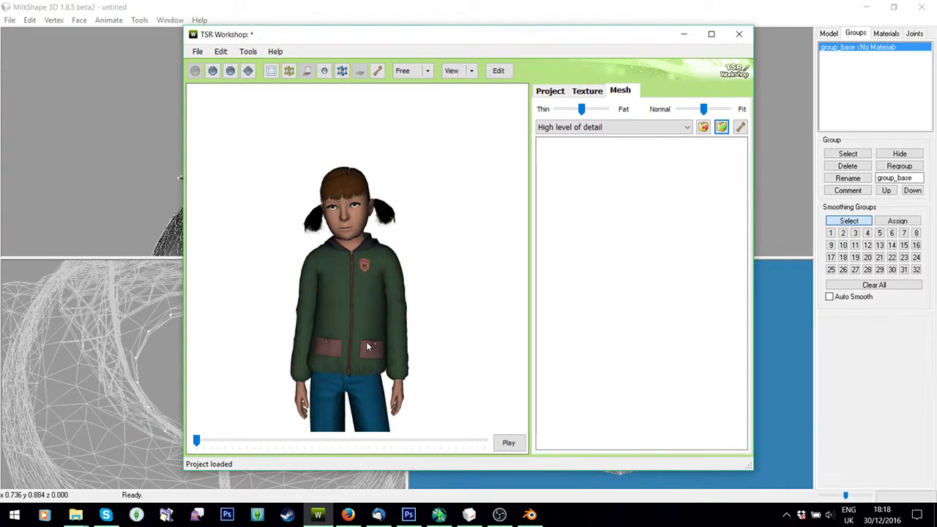
{"action": "left_click", "coordinate": [489, 300]}
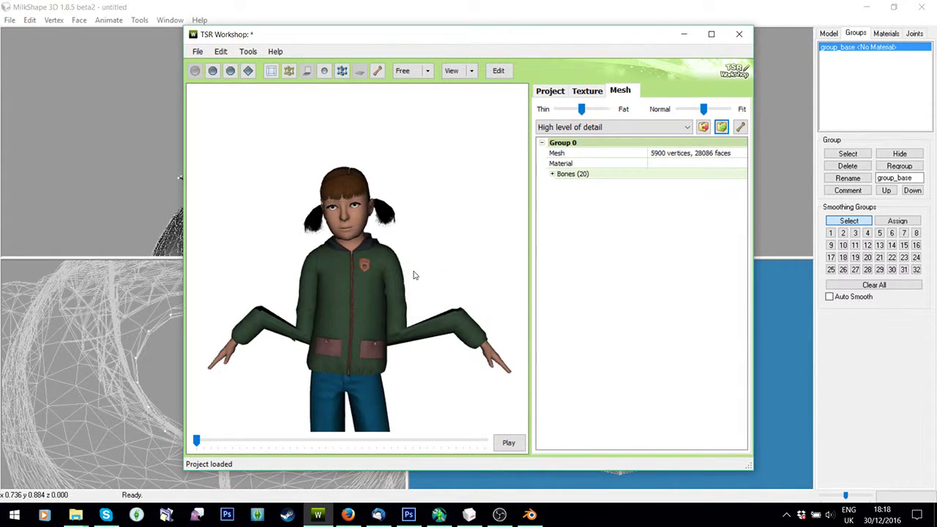
- Examine how the jacket collar meets the neck on the child model, from close up and from different angles
{"action": "scroll", "coordinate": [410, 269], "scroll_direction": "up", "scroll_amount": 3}
{"action": "left_click_drag", "start_coordinate": [408, 268], "coordinate": [396, 240]}
{"action": "scroll", "coordinate": [370, 211], "scroll_direction": "up", "scroll_amount": 3}
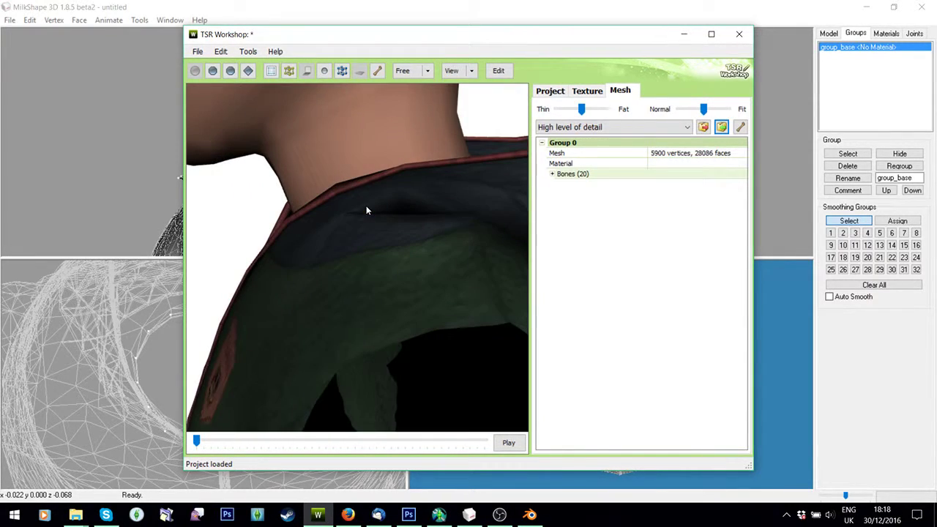
{"action": "scroll", "coordinate": [364, 199], "scroll_direction": "down", "scroll_amount": 3}
{"action": "left_click_drag", "start_coordinate": [361, 203], "coordinate": [432, 147]}
{"action": "scroll", "coordinate": [437, 149], "scroll_direction": "down", "scroll_amount": 2}
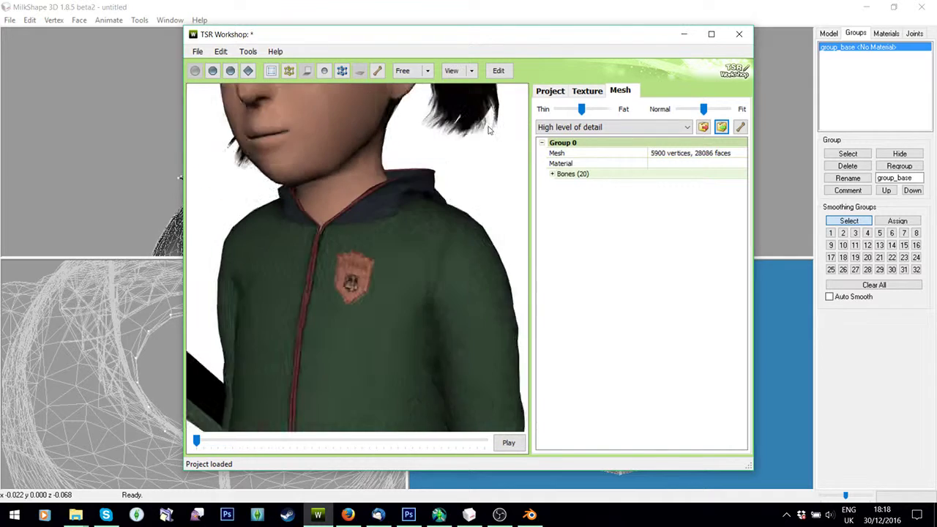
- Switch to Mesh Toolkit and load PuffB2.wso as the WSO mesh to modify for automatic bone assignment
{"action": "scroll", "coordinate": [379, 254], "scroll_direction": "down", "scroll_amount": 5}
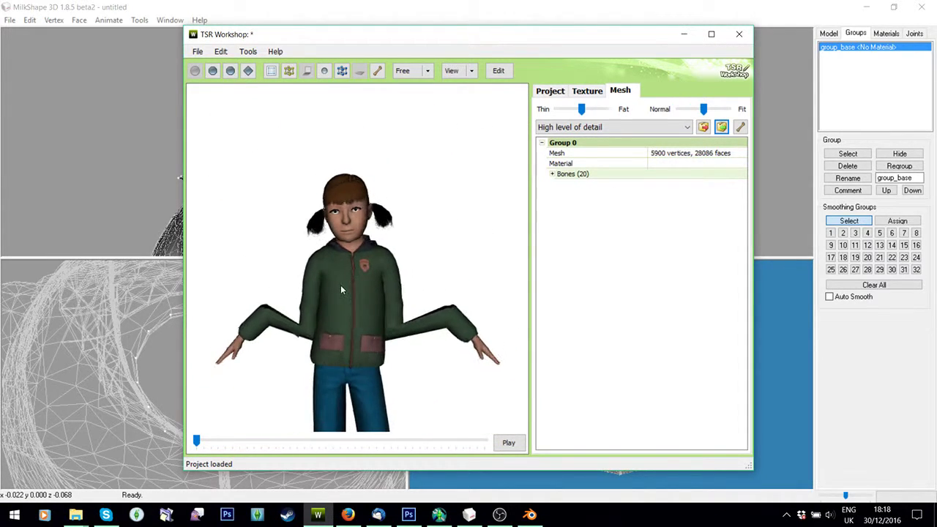
{"action": "left_click", "coordinate": [440, 516]}
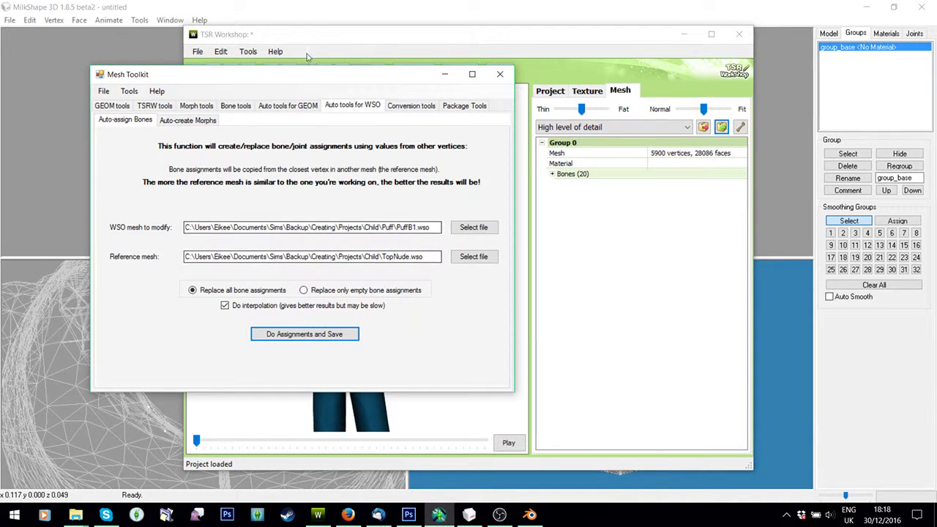
{"action": "left_click_drag", "start_coordinate": [309, 84], "coordinate": [495, 93]}
{"action": "left_click", "coordinate": [661, 235]}
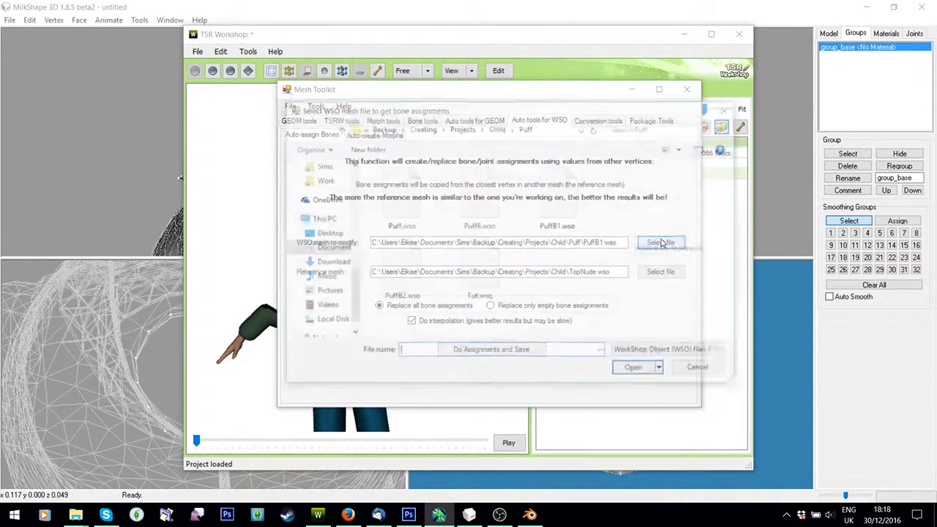
{"action": "double_click", "coordinate": [400, 296]}
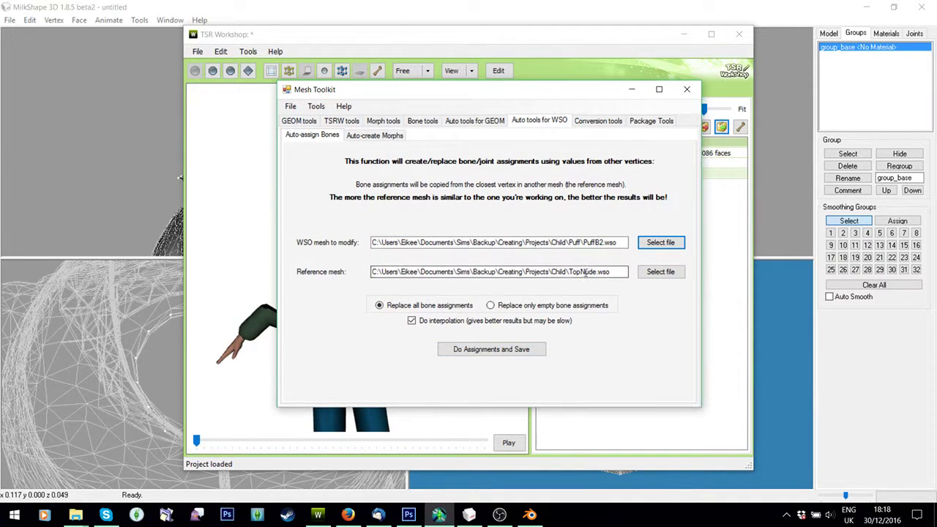
- Assign bones from the TopNude.wso reference, replacing only empty bone assignments, and save the result over the existing PuffB2.wso
{"action": "left_click_drag", "start_coordinate": [569, 271], "coordinate": [639, 284]}
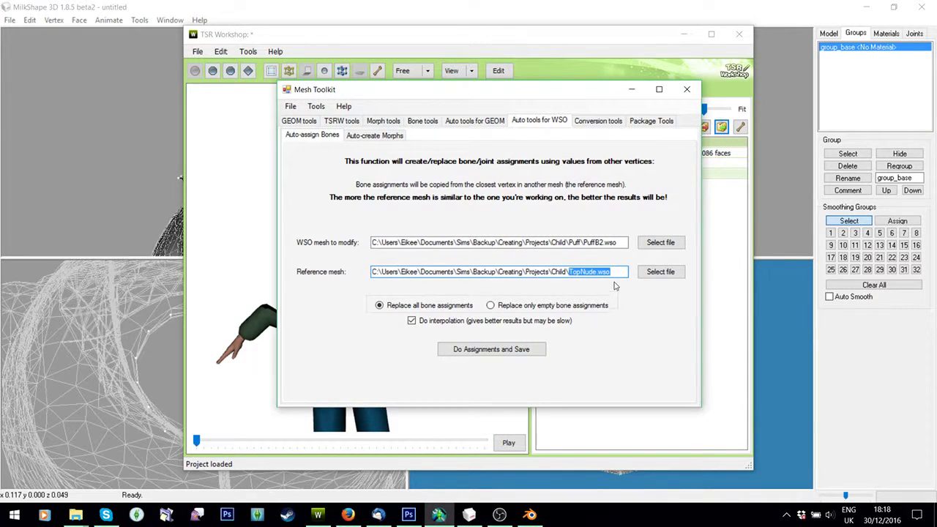
{"action": "left_click", "coordinate": [618, 272]}
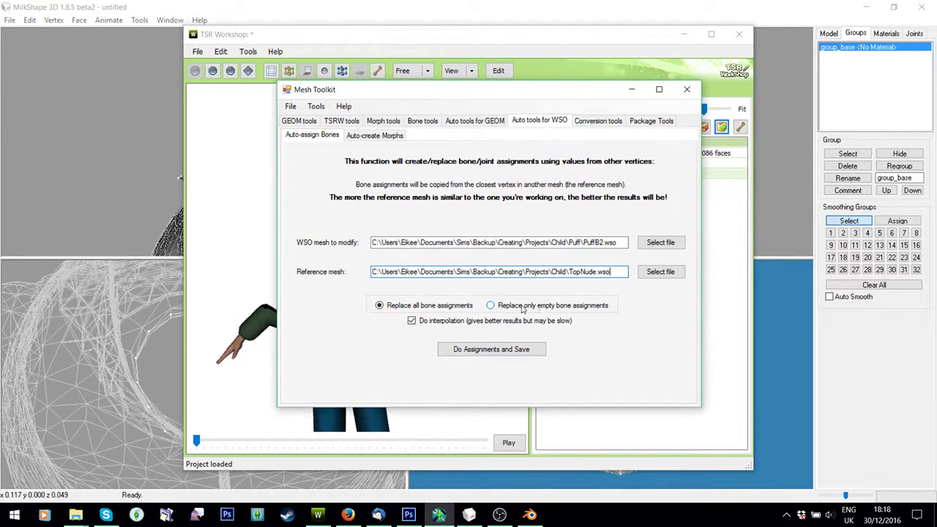
{"action": "left_click", "coordinate": [490, 306]}
{"action": "left_click", "coordinate": [503, 353]}
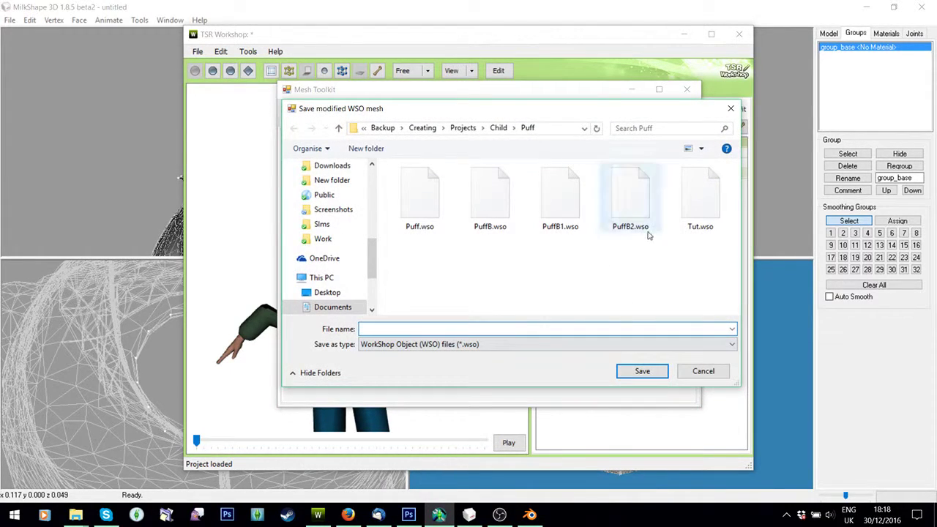
{"action": "double_click", "coordinate": [630, 219]}
{"action": "left_click", "coordinate": [500, 260]}
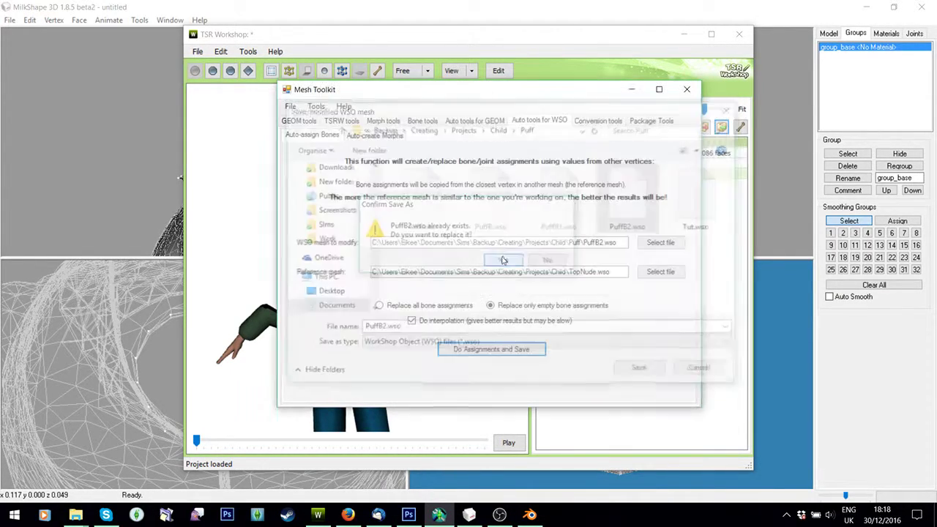
- Return to TSR Workshop and reimport the updated PuffB2.wso as the high level of detail mesh
{"action": "left_click", "coordinate": [619, 50]}
{"action": "left_click", "coordinate": [721, 128]}
{"action": "left_click", "coordinate": [318, 229]}
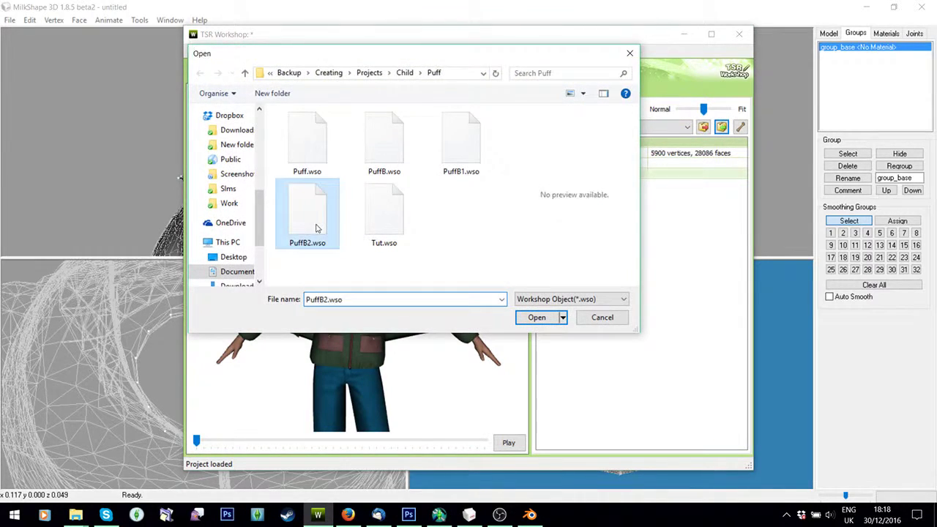
{"action": "double_click", "coordinate": [316, 228]}
{"action": "left_click", "coordinate": [568, 308]}
{"action": "left_click", "coordinate": [514, 299]}
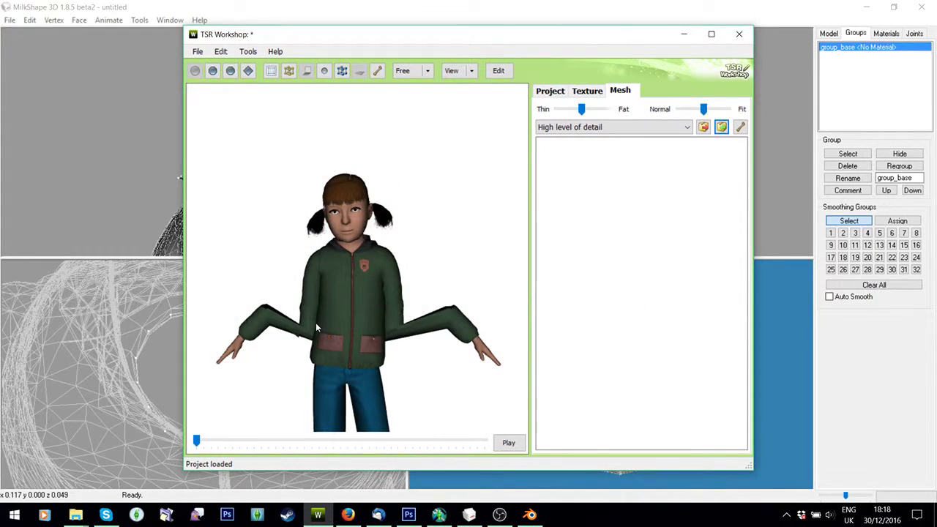
{"action": "left_click", "coordinate": [486, 304]}
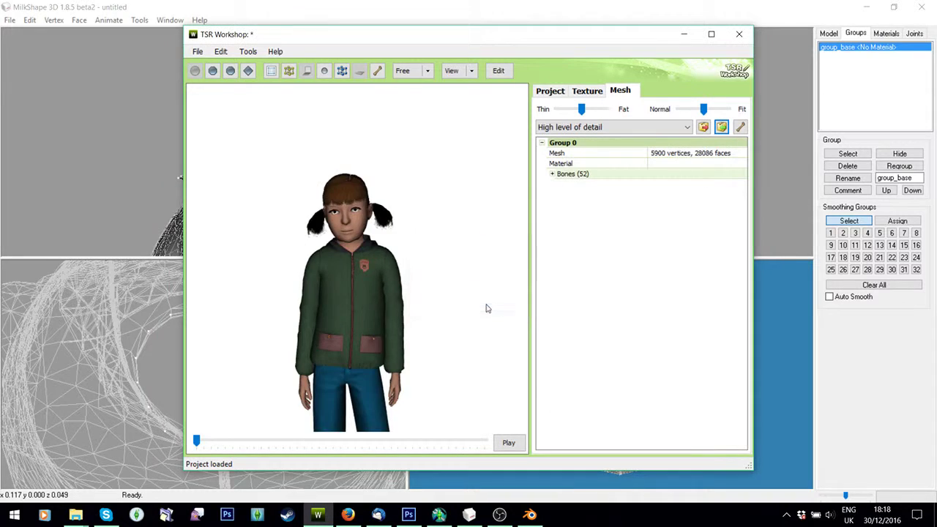
- Move the animation to a bent pose and examine how the jacket, hood and collar deform from all sides and closer up
{"action": "left_click_drag", "start_coordinate": [486, 309], "coordinate": [371, 271]}
{"action": "left_click_drag", "start_coordinate": [197, 442], "coordinate": [297, 443]}
{"action": "mouse_move", "coordinate": [314, 389]}
{"action": "left_mouse_down"}
{"action": "mouse_move", "coordinate": [401, 400]}
{"action": "mouse_move", "coordinate": [370, 389]}
{"action": "mouse_move", "coordinate": [388, 391]}
{"action": "mouse_move", "coordinate": [290, 395]}
{"action": "mouse_move", "coordinate": [306, 387]}
{"action": "left_mouse_up"}
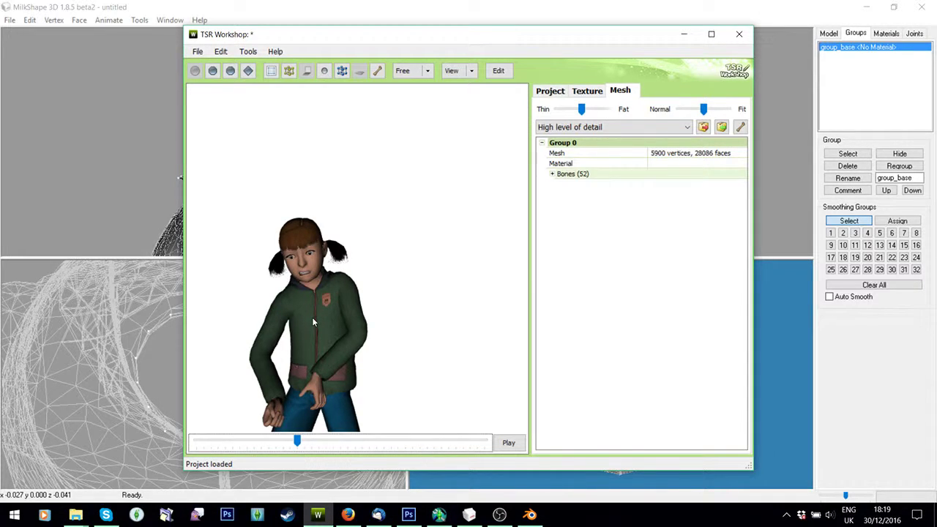
{"action": "left_click_drag", "start_coordinate": [335, 319], "coordinate": [266, 264]}
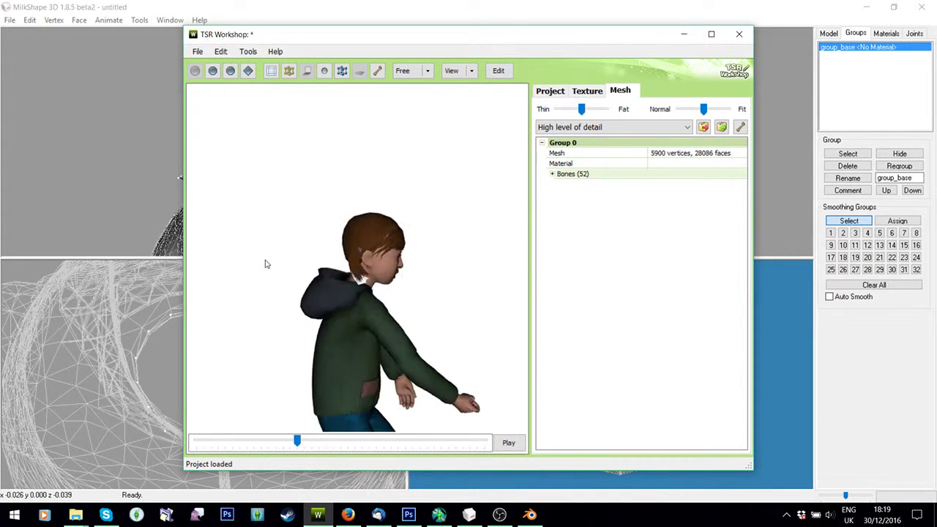
{"action": "left_click_drag", "start_coordinate": [346, 324], "coordinate": [480, 330]}
{"action": "left_click_drag", "start_coordinate": [398, 349], "coordinate": [435, 349]}
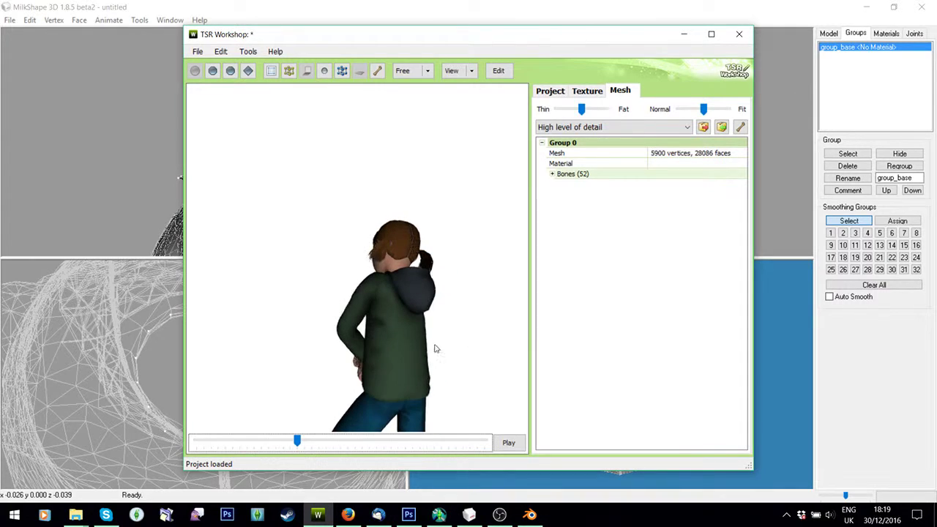
{"action": "left_click_drag", "start_coordinate": [343, 357], "coordinate": [436, 358]}
{"action": "left_click_drag", "start_coordinate": [291, 365], "coordinate": [247, 326]}
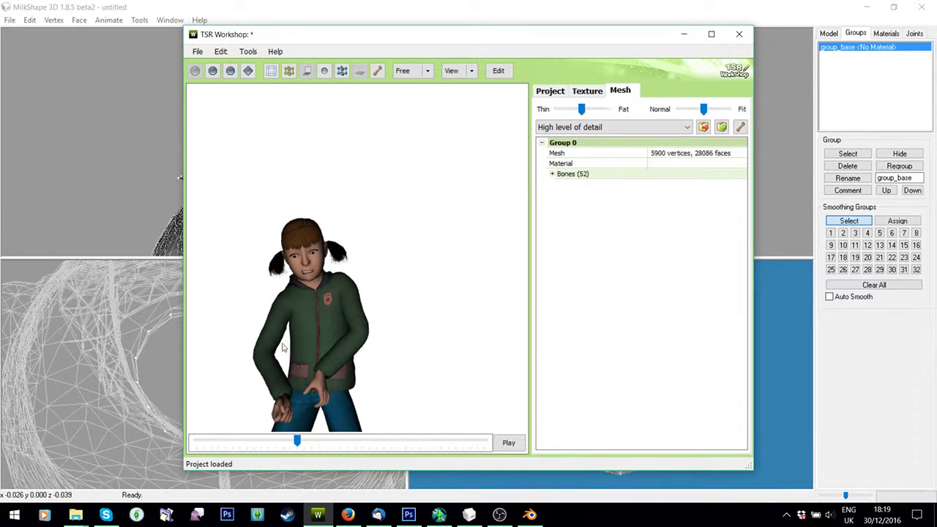
{"action": "left_click_drag", "start_coordinate": [289, 316], "coordinate": [266, 317]}
{"action": "scroll", "coordinate": [379, 327], "scroll_direction": "up", "scroll_amount": 2}
{"action": "scroll", "coordinate": [374, 312], "scroll_direction": "up", "scroll_amount": 2}
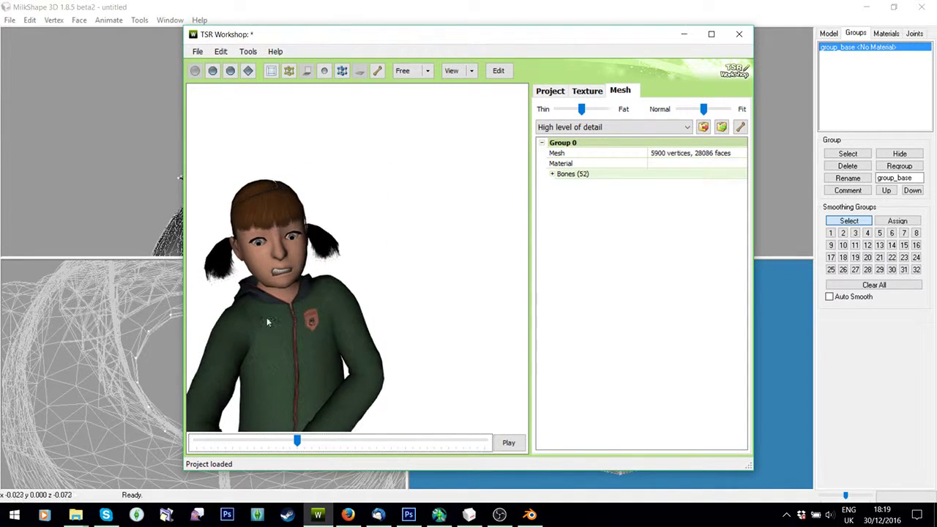